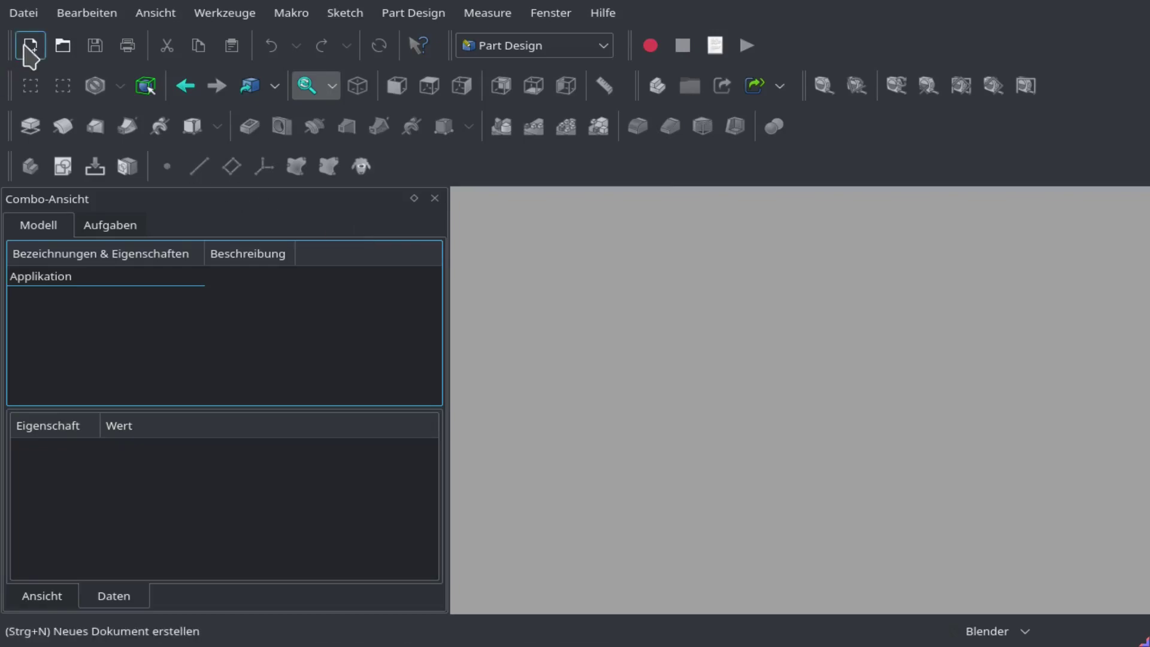
- Create a new document and add an empty Body to it
click(28, 45)
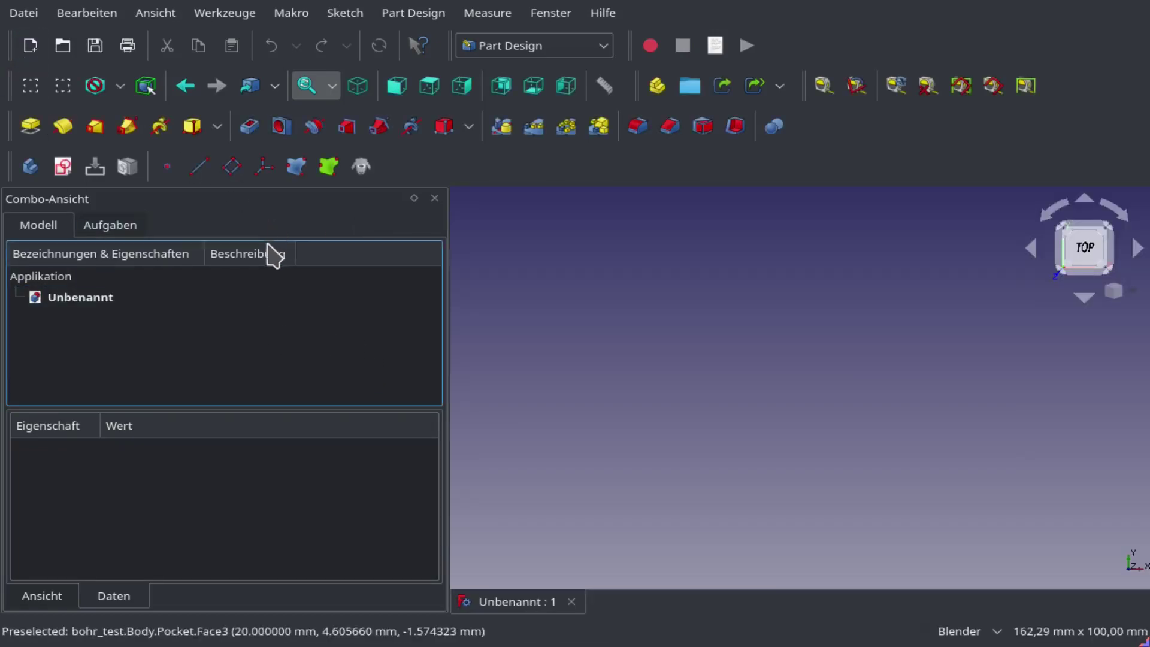
click(28, 167)
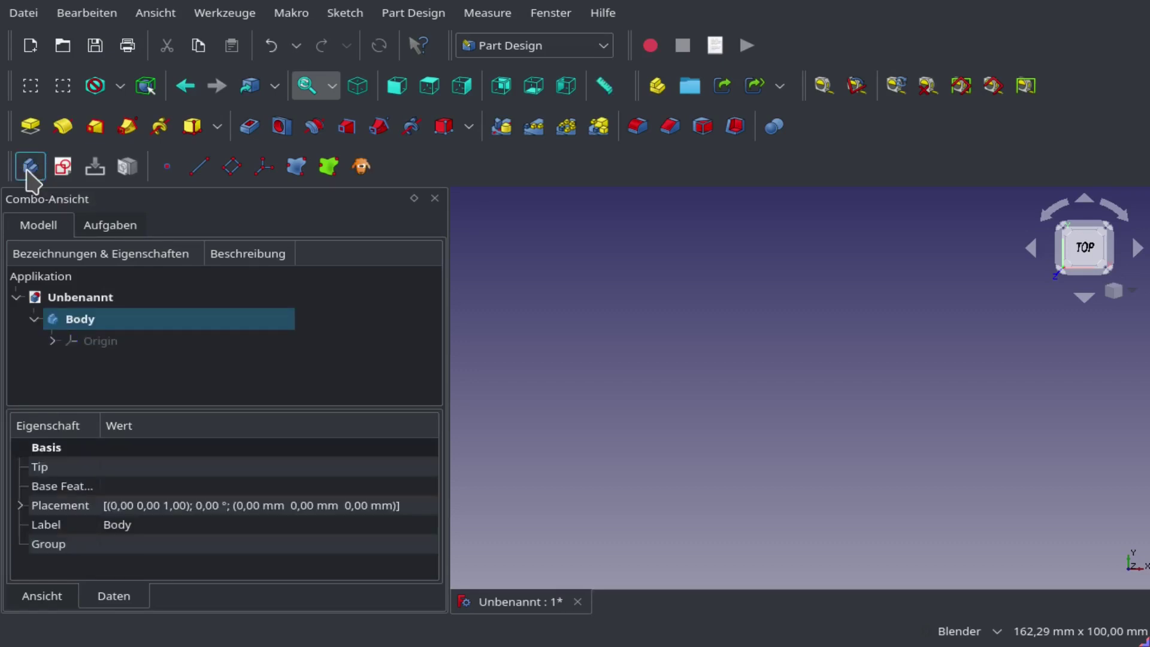
- Start a sketch on the XY_Plane and draw a rectangle
click(62, 166)
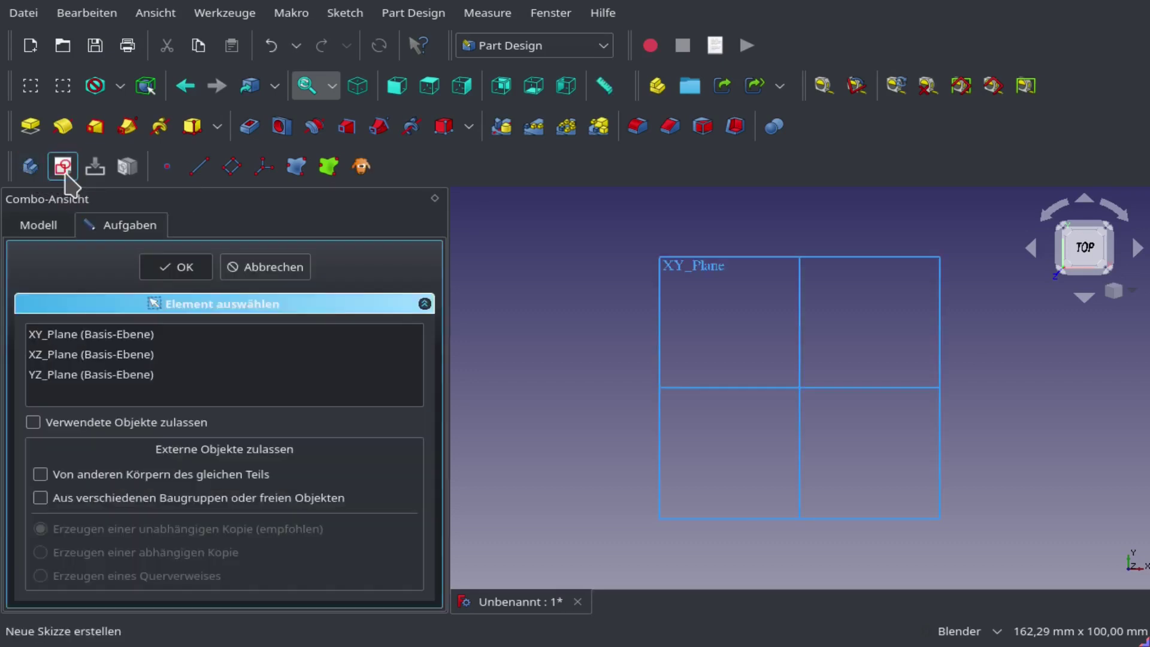
click(96, 338)
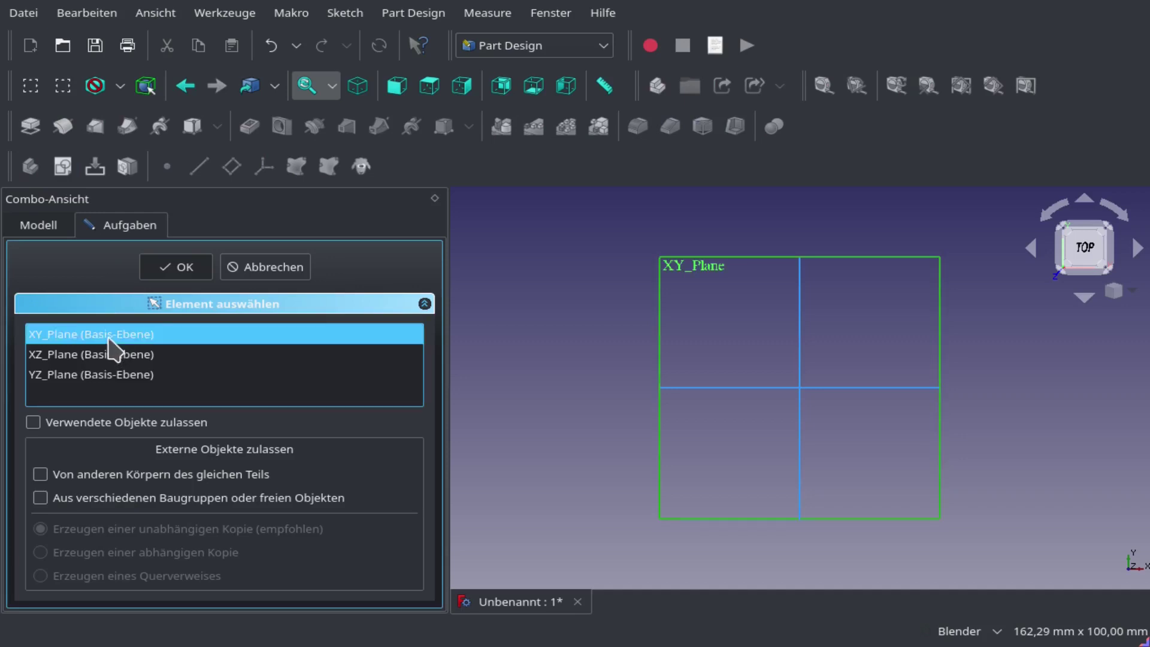
click(180, 268)
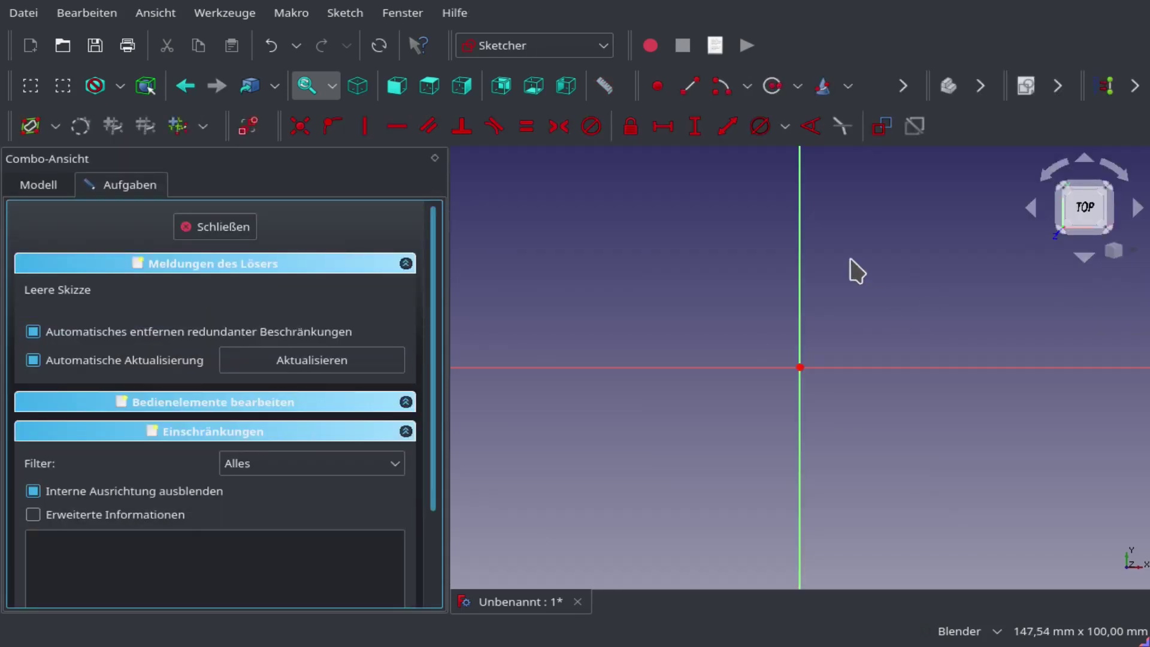
click(903, 86)
- Constrain the rectangle's corners symmetrically about both axes, centring it on the origin
click(744, 113)
click(747, 333)
click(888, 411)
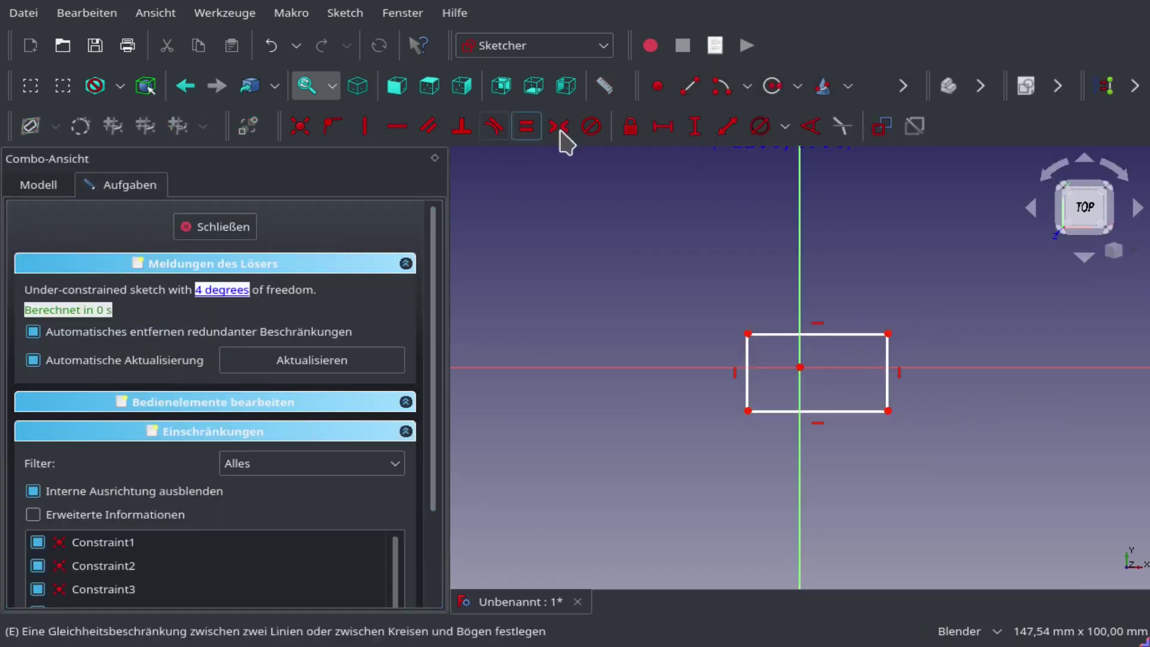
click(558, 126)
click(747, 333)
click(888, 334)
click(800, 299)
click(735, 333)
click(735, 411)
- Set the top edge to 10 mm and make the sides equal to form a square
click(693, 365)
click(806, 334)
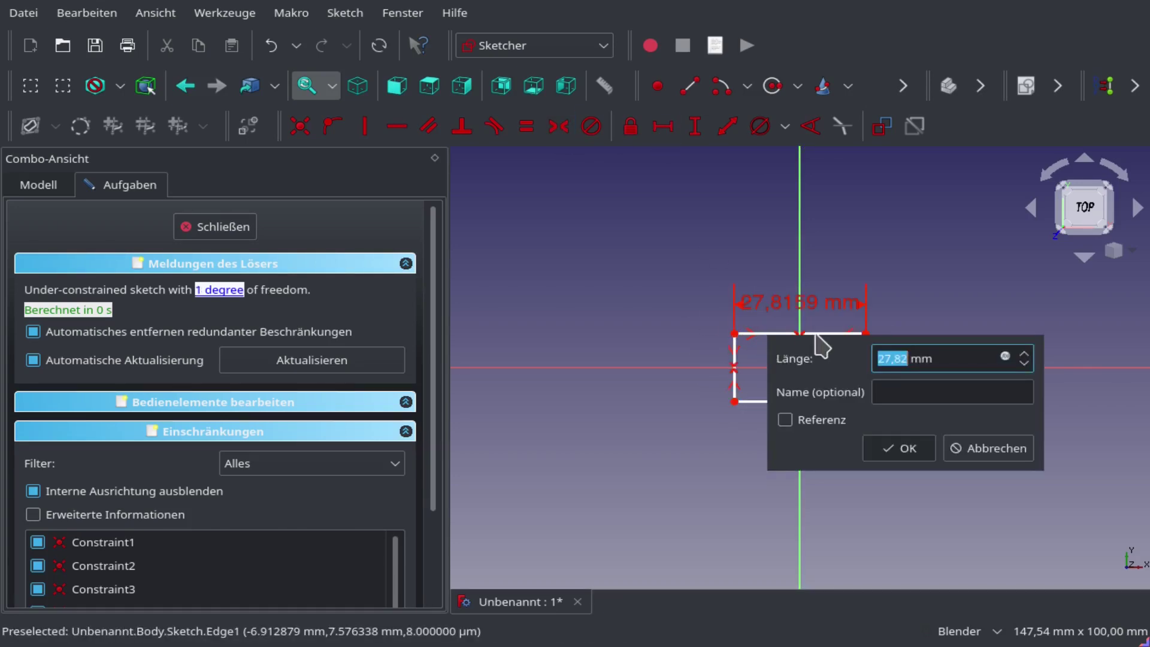
text(10)
key(Return)
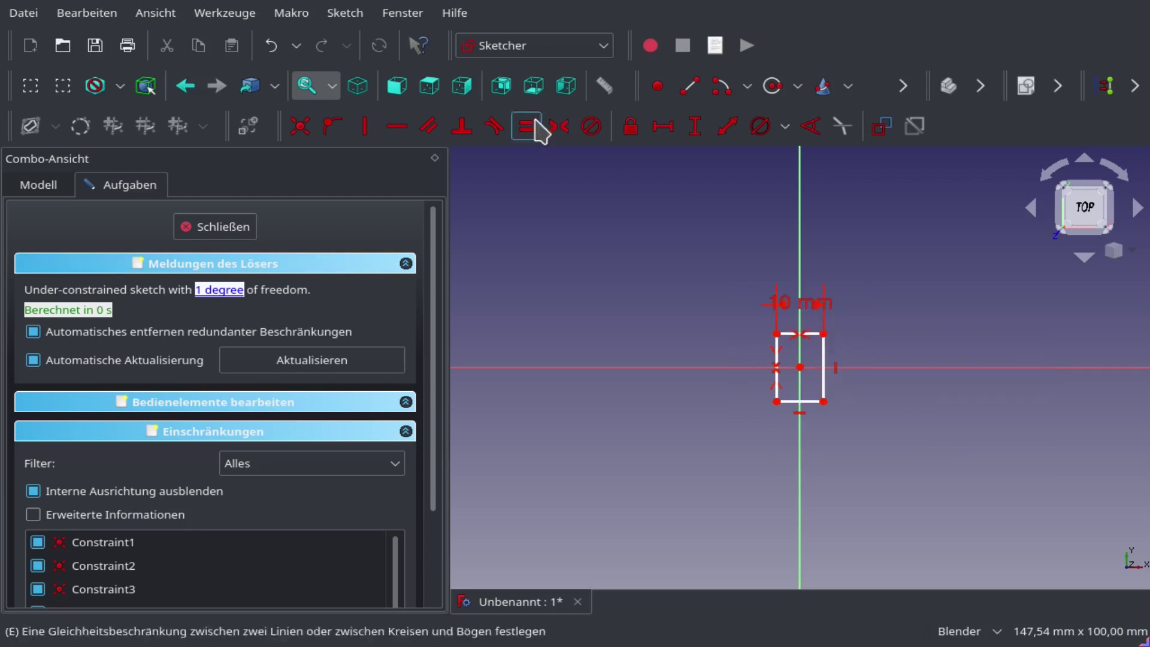
click(527, 126)
click(791, 334)
click(826, 372)
- Close the square sketch and pad it 4 mm in the reversed direction
click(215, 226)
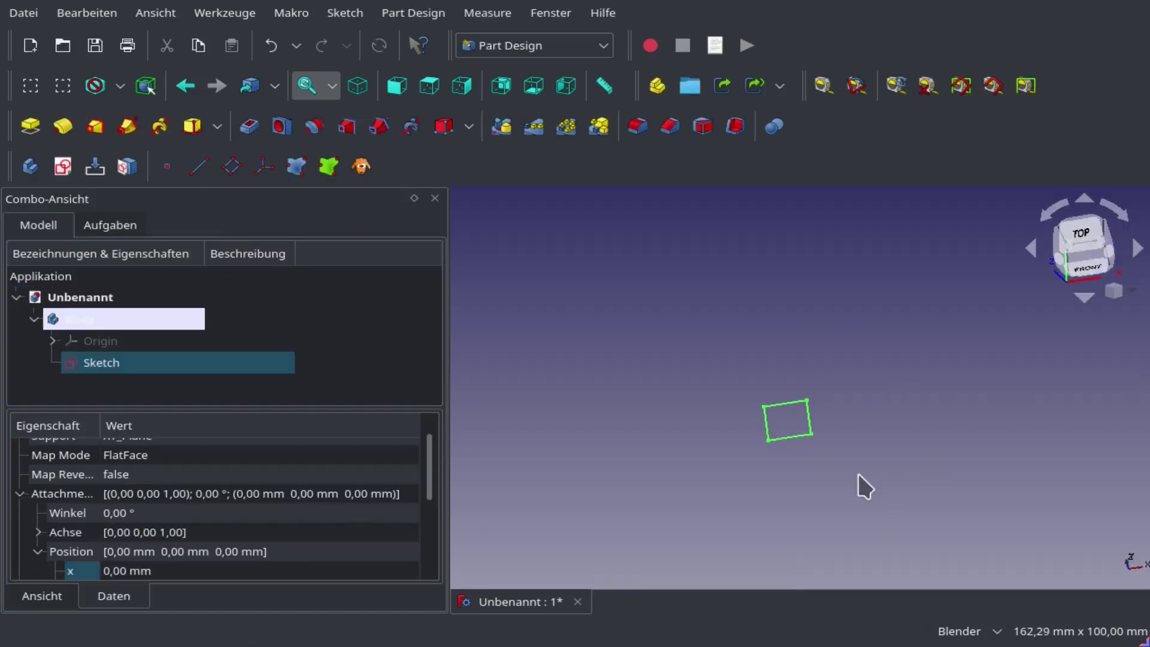
click(30, 125)
click(33, 555)
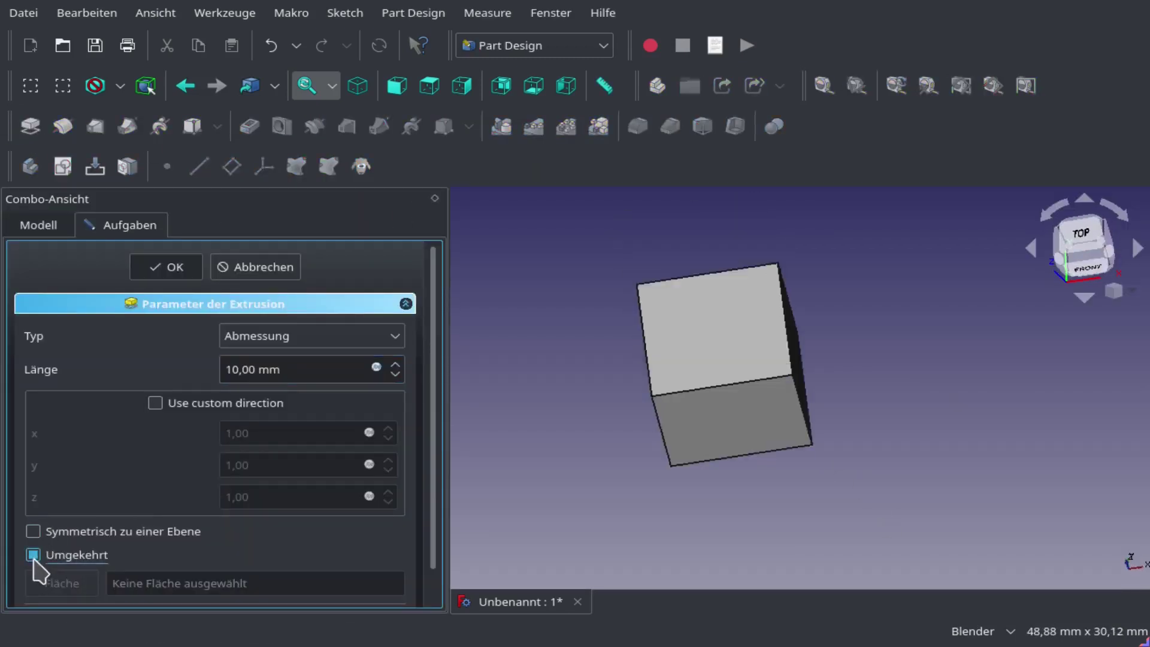
double_click(275, 370)
key(BackSpace)
text(3)
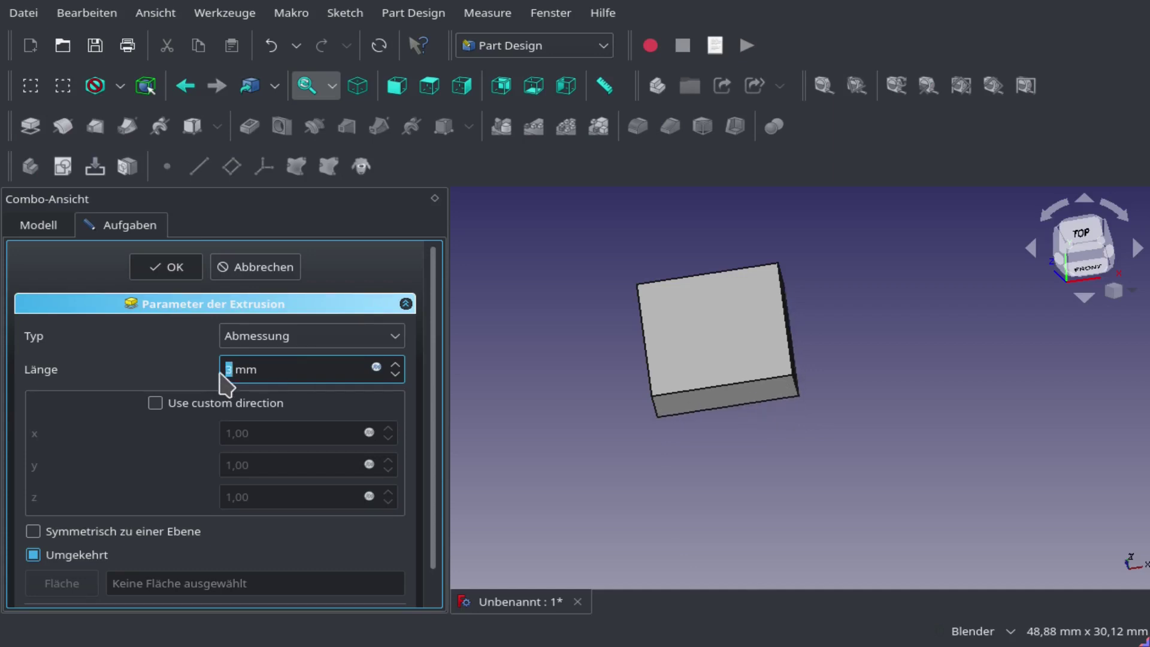
key(Up)
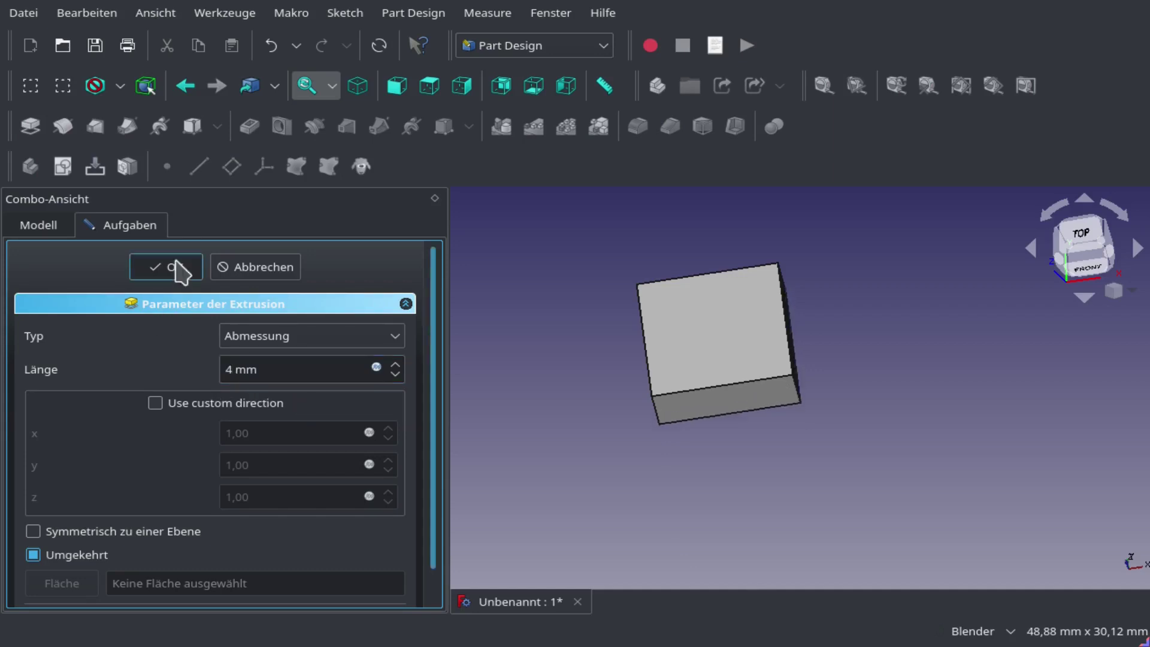
click(174, 267)
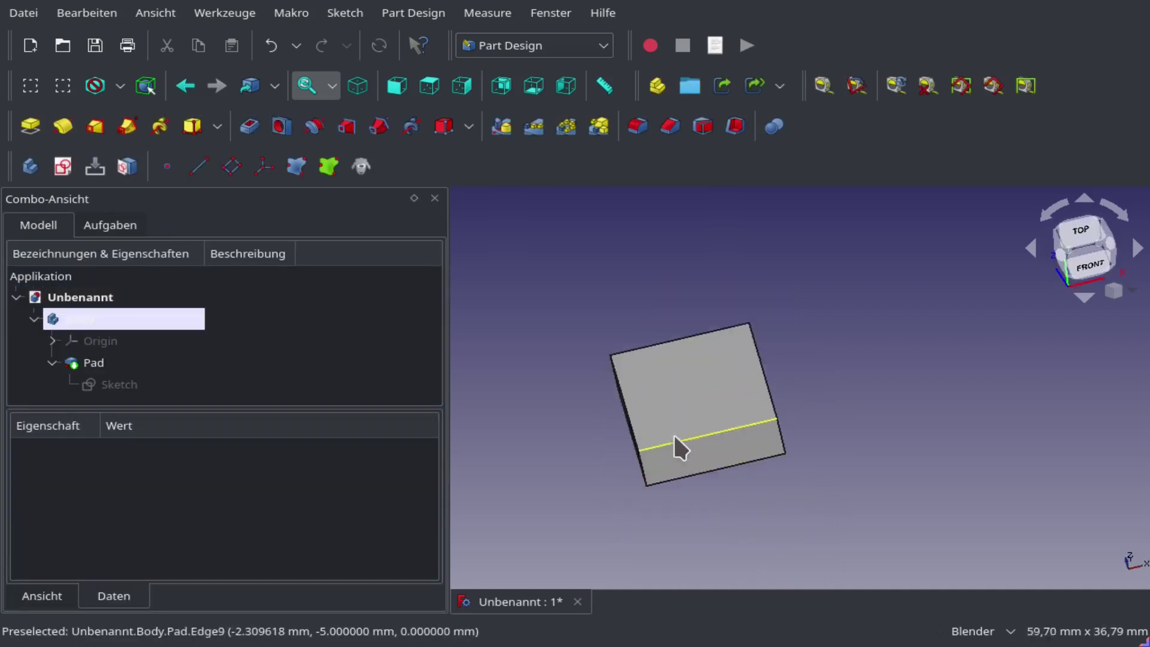
scroll(671, 430, up, 2)
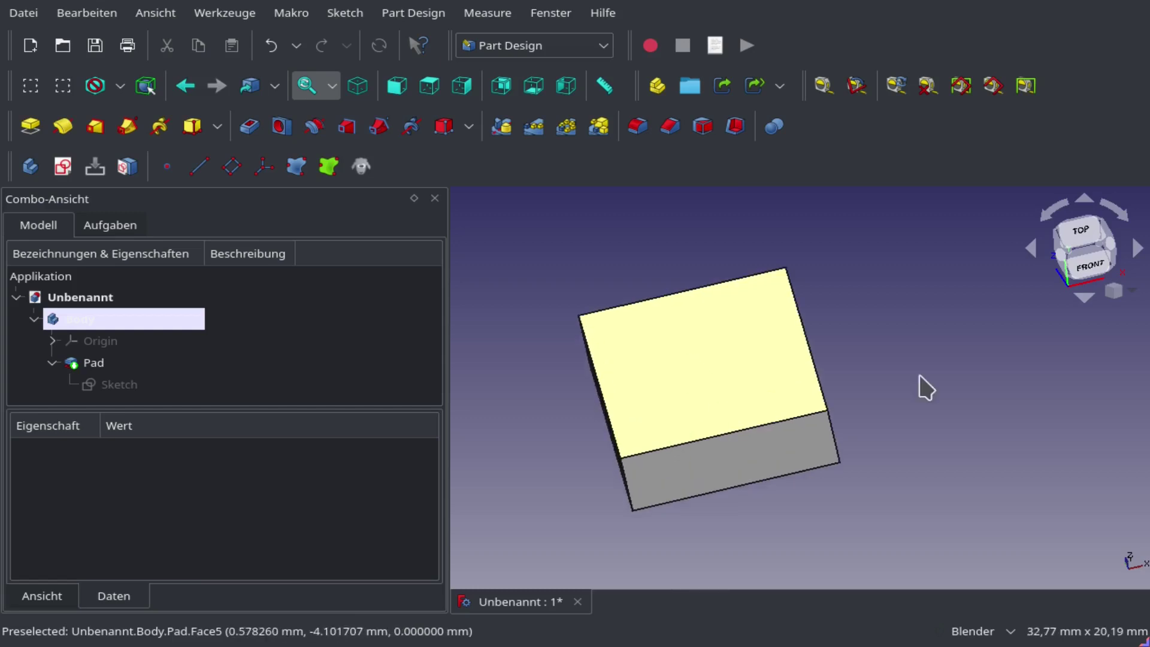
- Start a sketch on the block's top face with a 0,8 mm circle centred on the origin
click(712, 353)
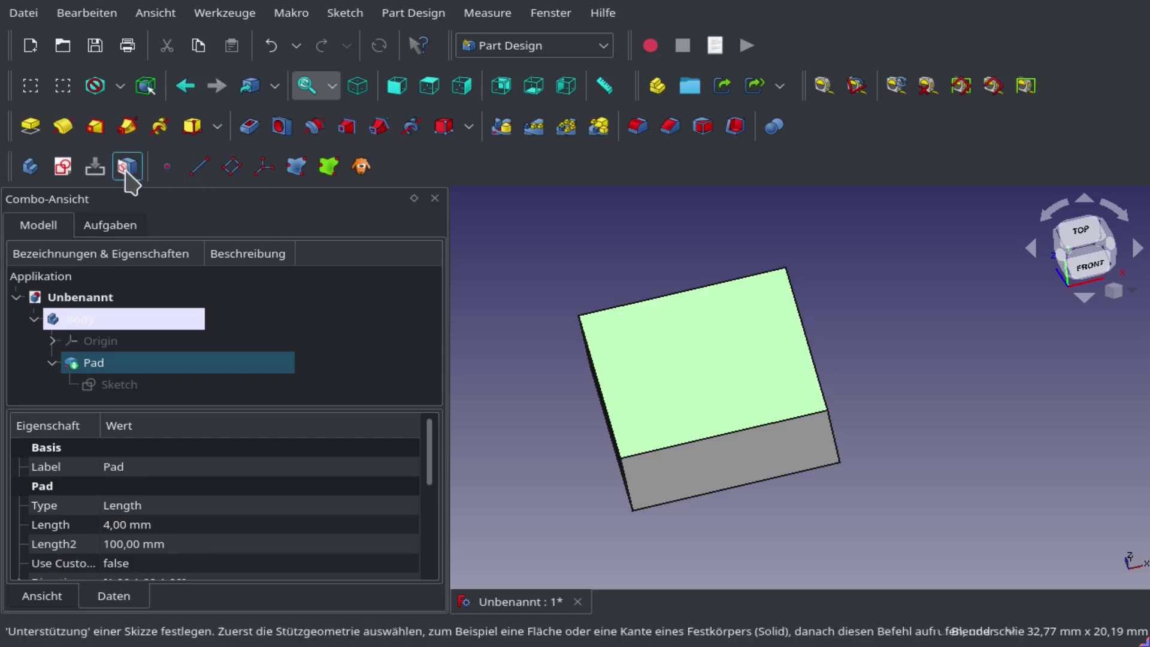
click(64, 167)
key(g)
key(c)
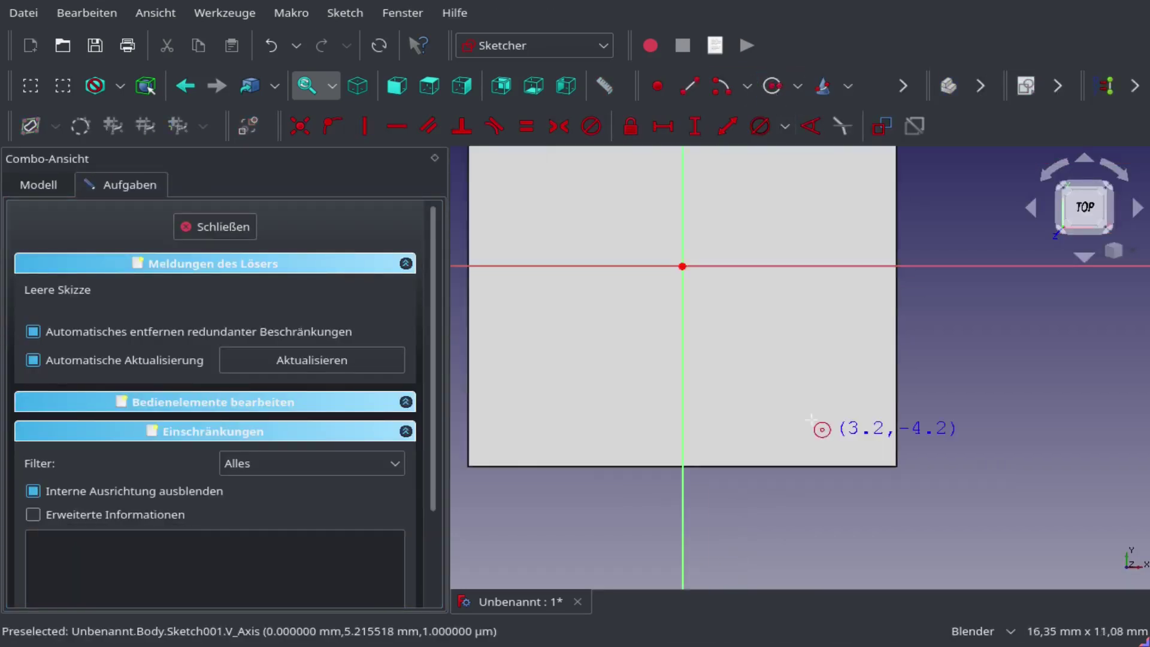
click(681, 265)
click(707, 265)
key(d)
click(707, 265)
click(781, 303)
click(559, 335)
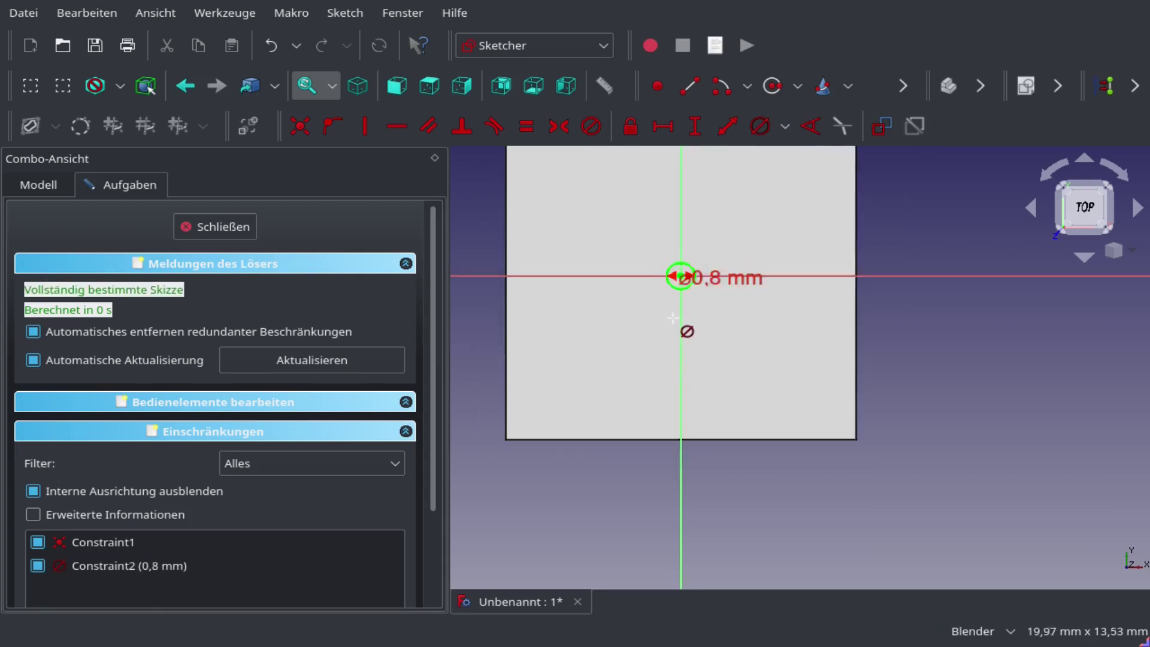
- Create a 3×3 rectangular array of the circle
click(1135, 86)
click(1055, 138)
key(ctrl+a)
text(3)
key(Tab)
text(3)
click(529, 360)
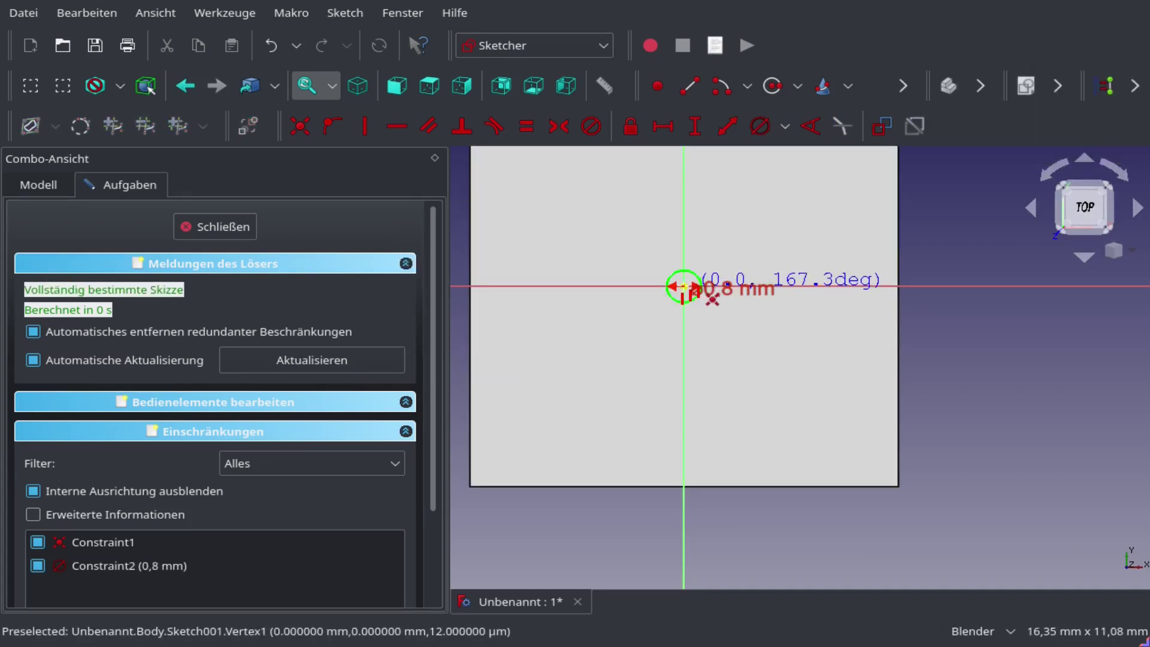
scroll(686, 290, up, 2)
scroll(693, 360, down, 3)
click(732, 389)
scroll(883, 338, down, 1)
scroll(994, 344, up, 2)
scroll(758, 410, down, 1)
scroll(667, 290, up, 4)
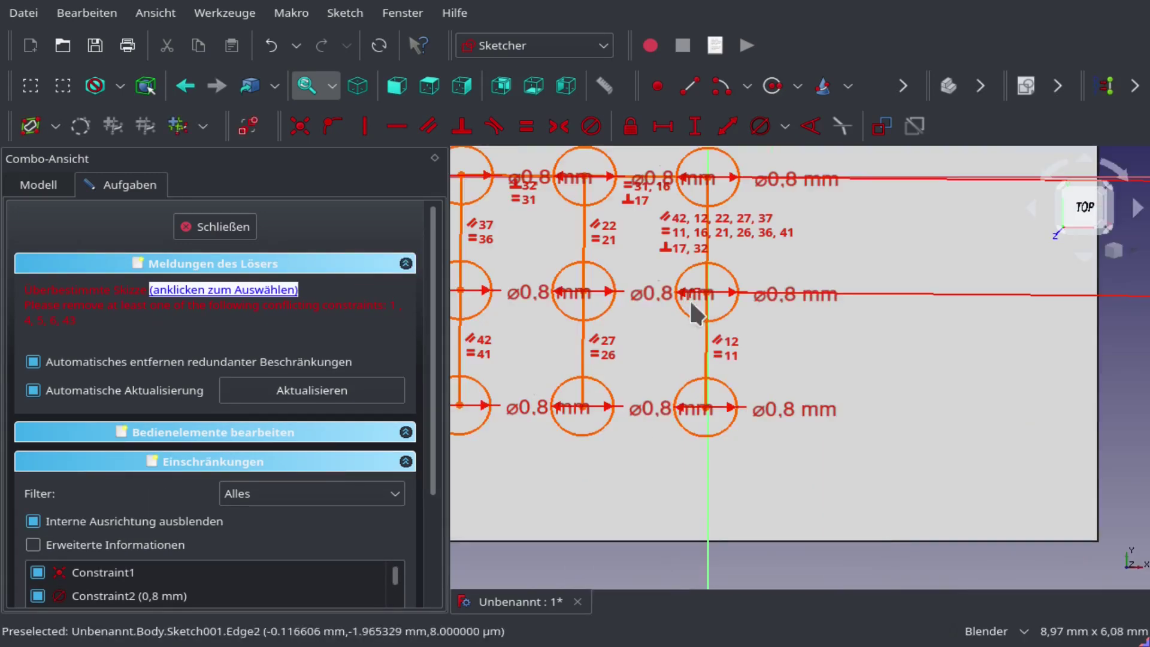
scroll(596, 260, down, 3)
scroll(735, 352, down, 2)
scroll(827, 424, up, 2)
scroll(937, 378, up, 2)
scroll(874, 288, down, 2)
scroll(648, 188, up, 4)
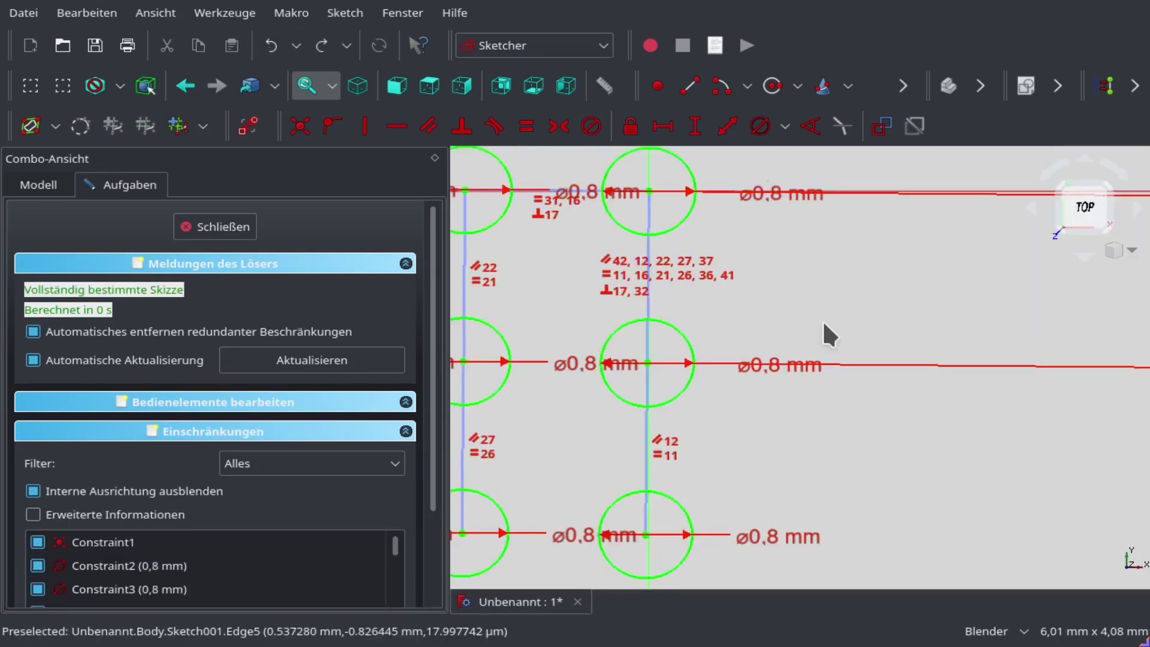
scroll(822, 320, down, 3)
scroll(297, 572, down, 2)
- Set Constraint7's angle to 0° to fully constrain the circle grid
double_click(324, 543)
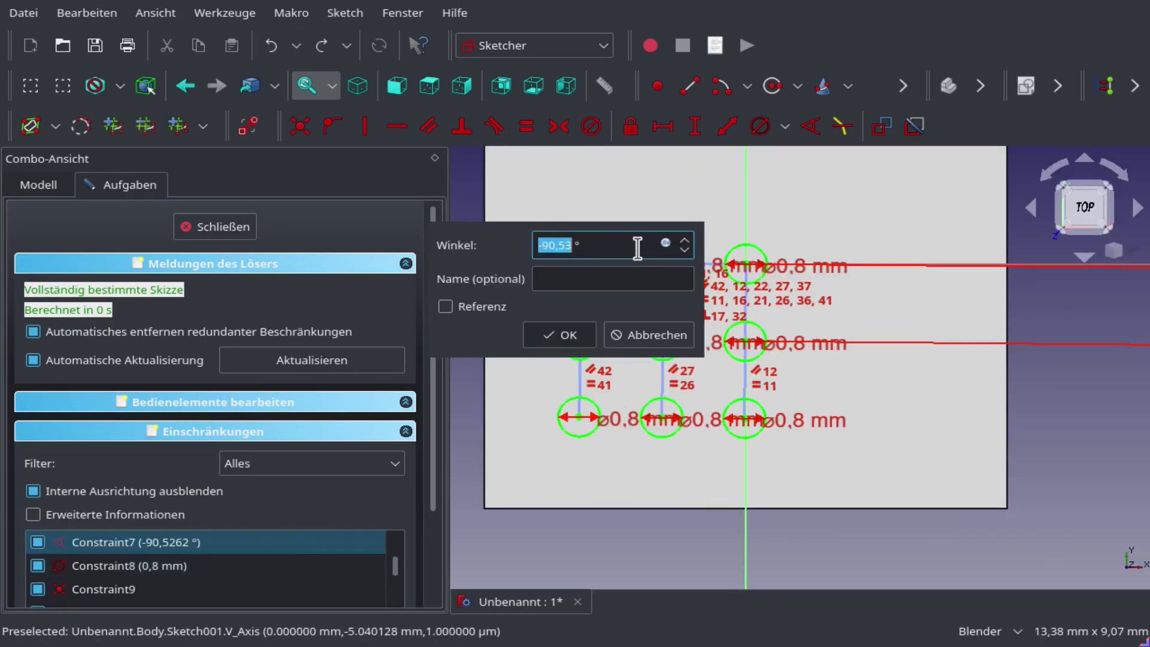
click(569, 340)
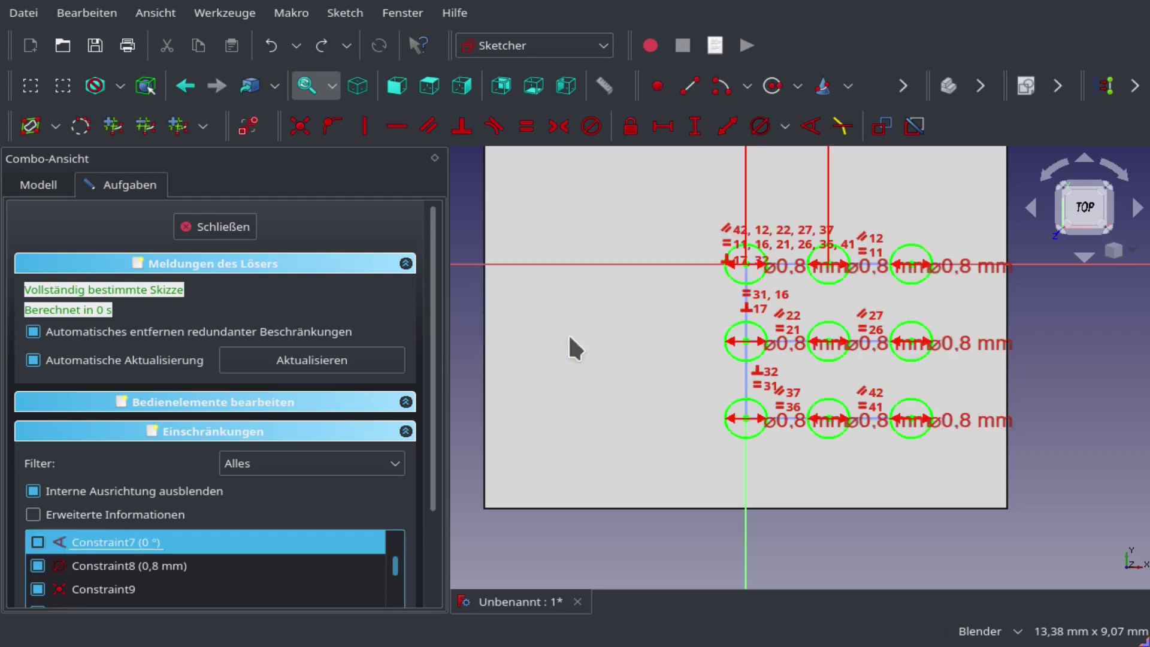
click(666, 318)
scroll(689, 302, up, 2)
scroll(773, 264, down, 3)
scroll(776, 265, up, 2)
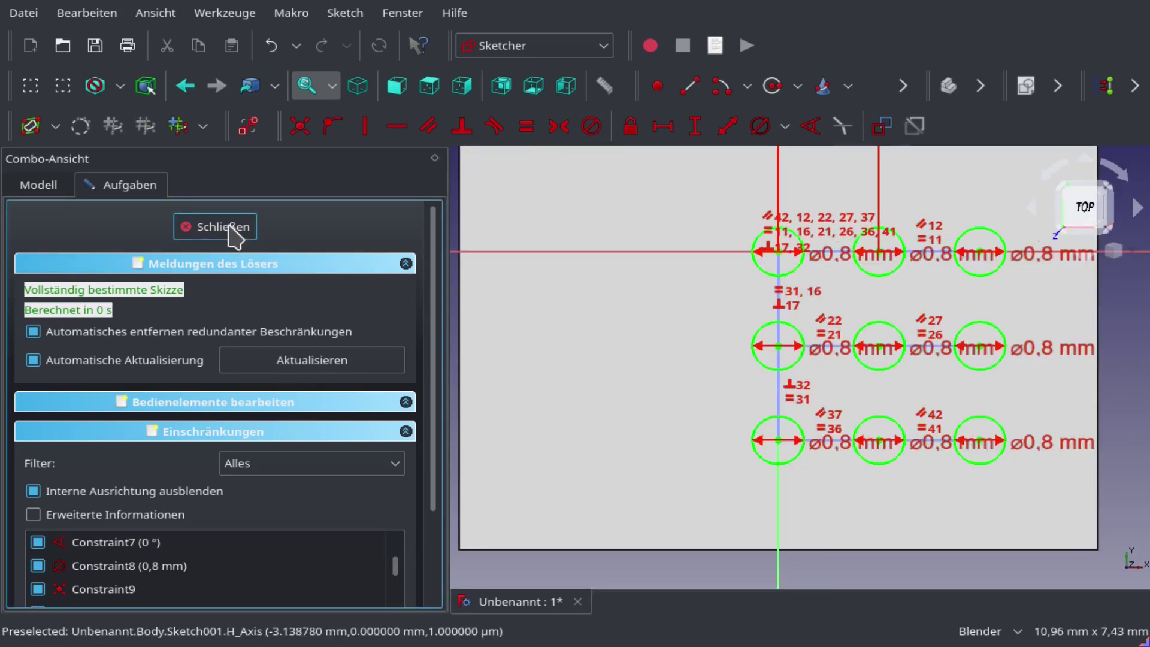
- Close the hole sketch and set its attachment position to x −2 mm, y 2 mm
click(230, 228)
scroll(75, 515, down, 2)
click(126, 490)
text(-2)
click(138, 516)
scroll(137, 516, up, 1)
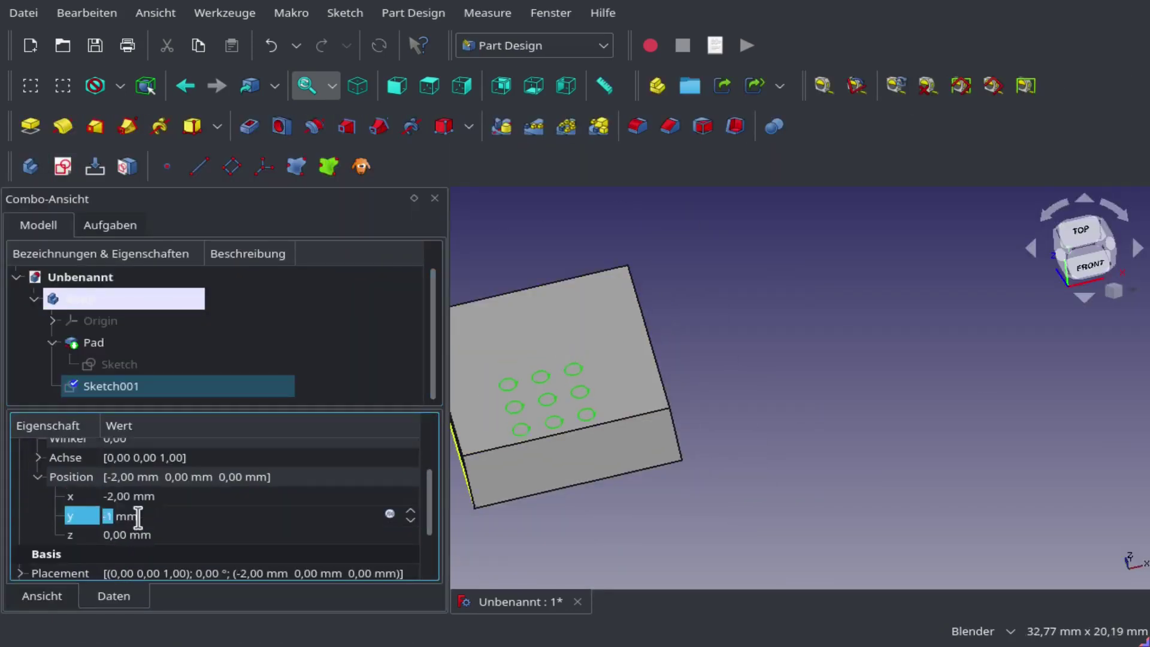
- Orbit around the block and select Sketch001
click(847, 365)
middle_drag(847, 364, 765, 325)
scroll(765, 326, up, 2)
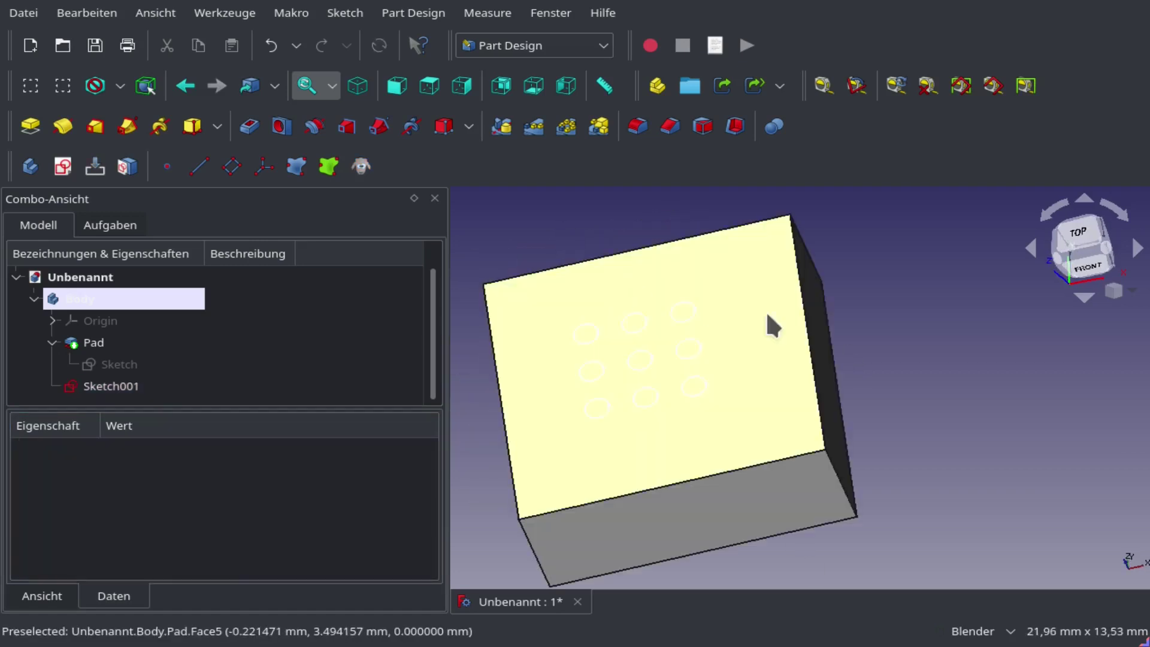
click(122, 390)
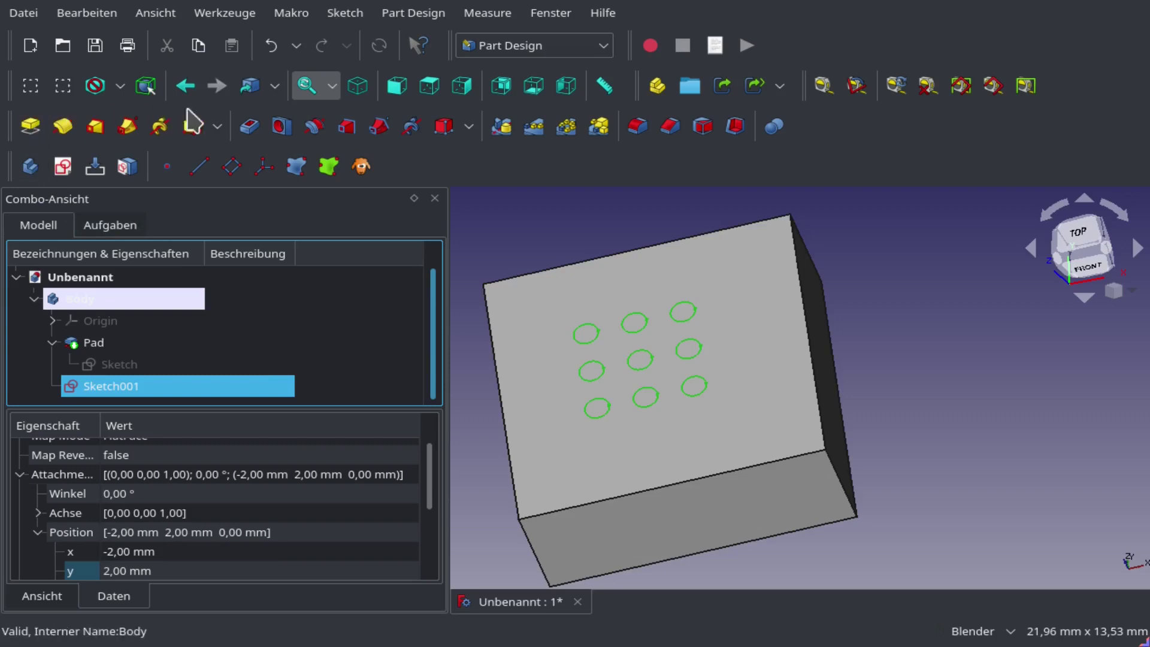
- Pocket the circles 5 mm into the block and turn the view to inspect the top face
click(249, 133)
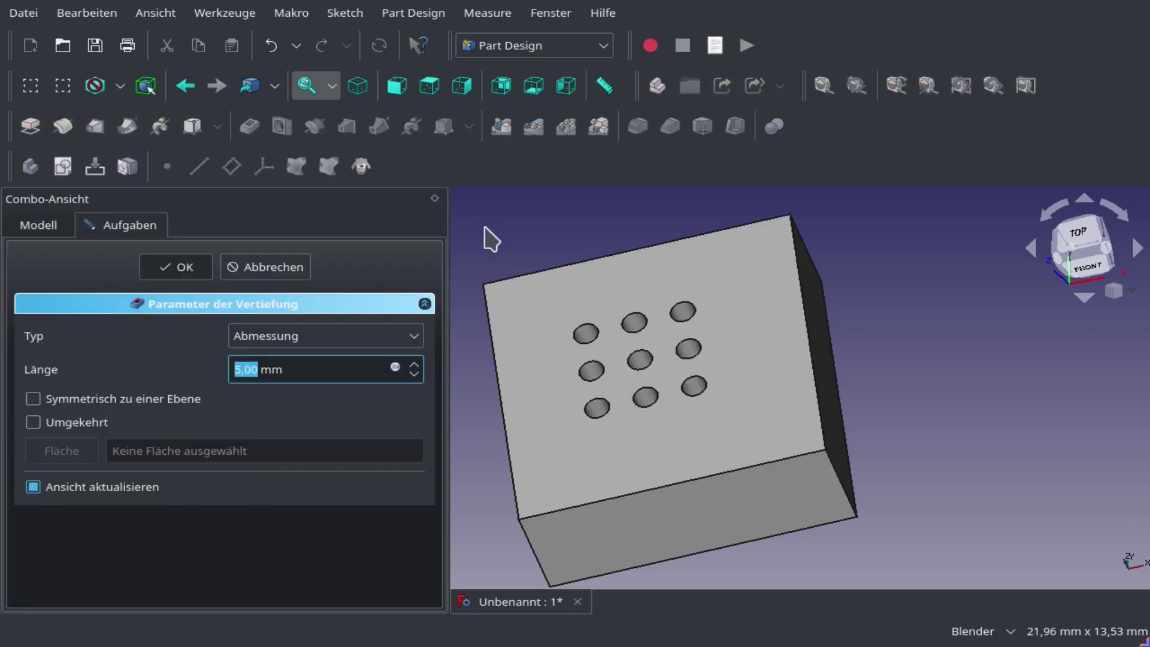
click(176, 266)
scroll(533, 270, down, 3)
middle_drag(539, 223, 516, 221)
scroll(530, 225, up, 5)
scroll(547, 265, down, 5)
middle_drag(547, 264, 753, 425)
click(753, 423)
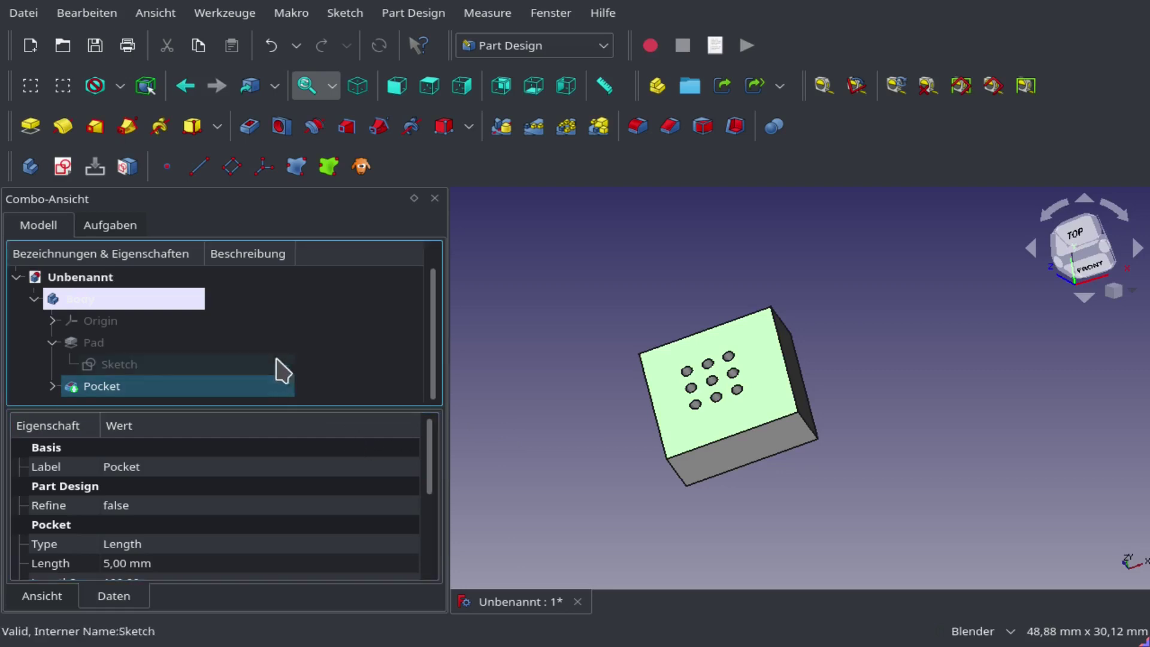
- Set the Body's display transparency to 36 and tilt the view to see the holes
right_click(146, 302)
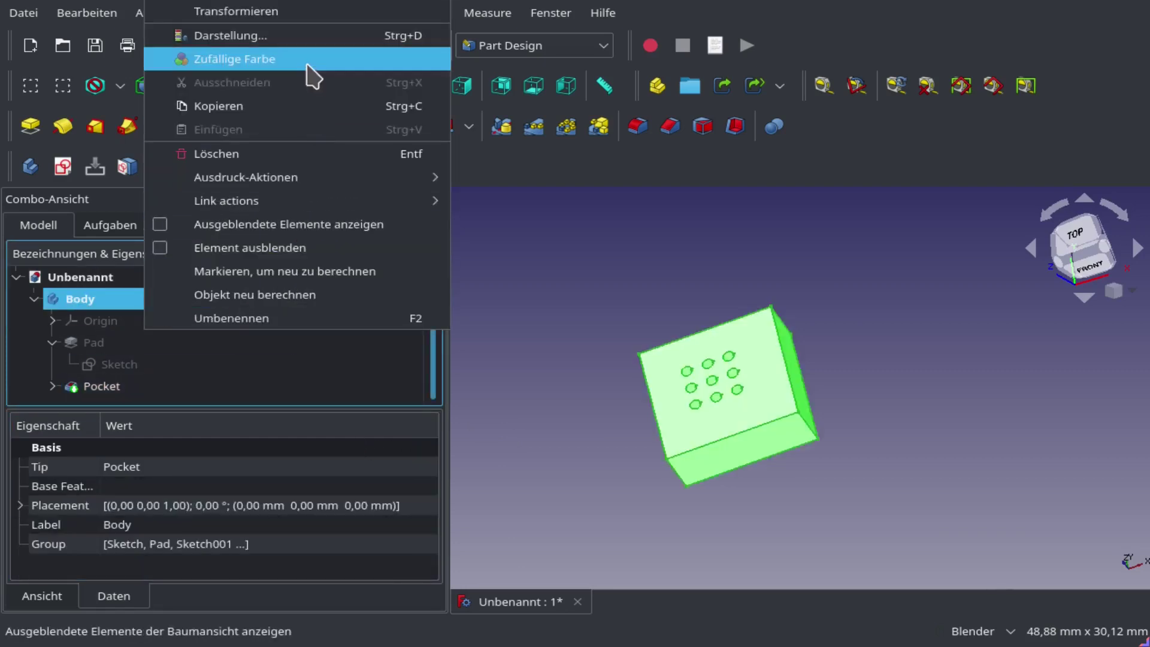
click(303, 37)
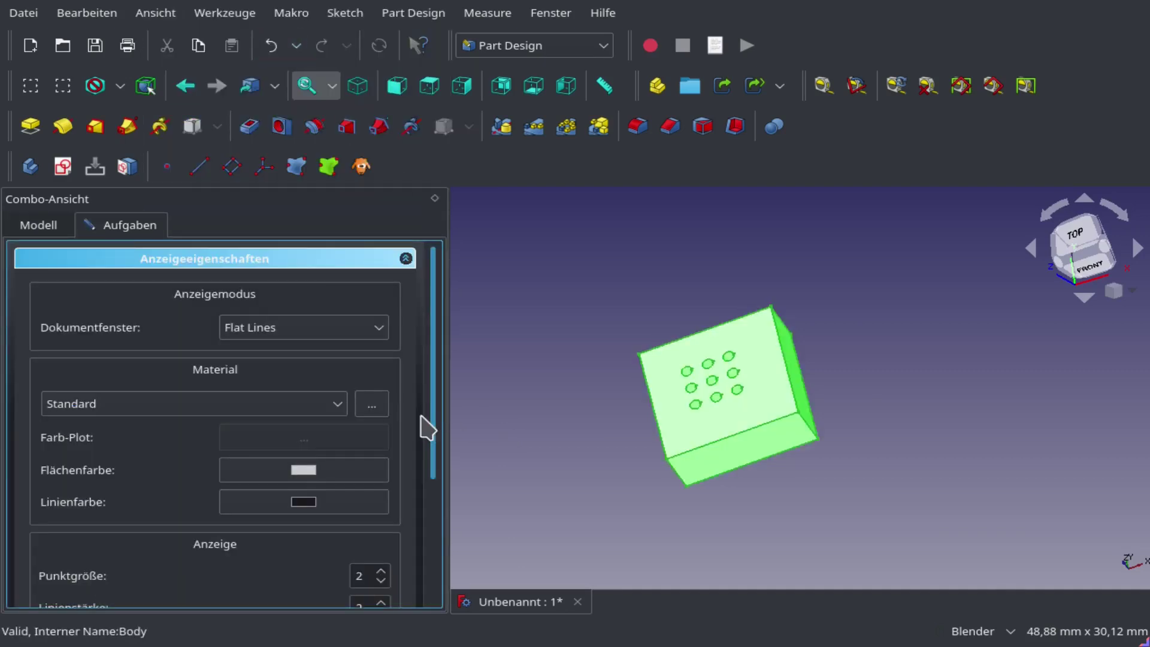
drag(435, 398, 441, 518)
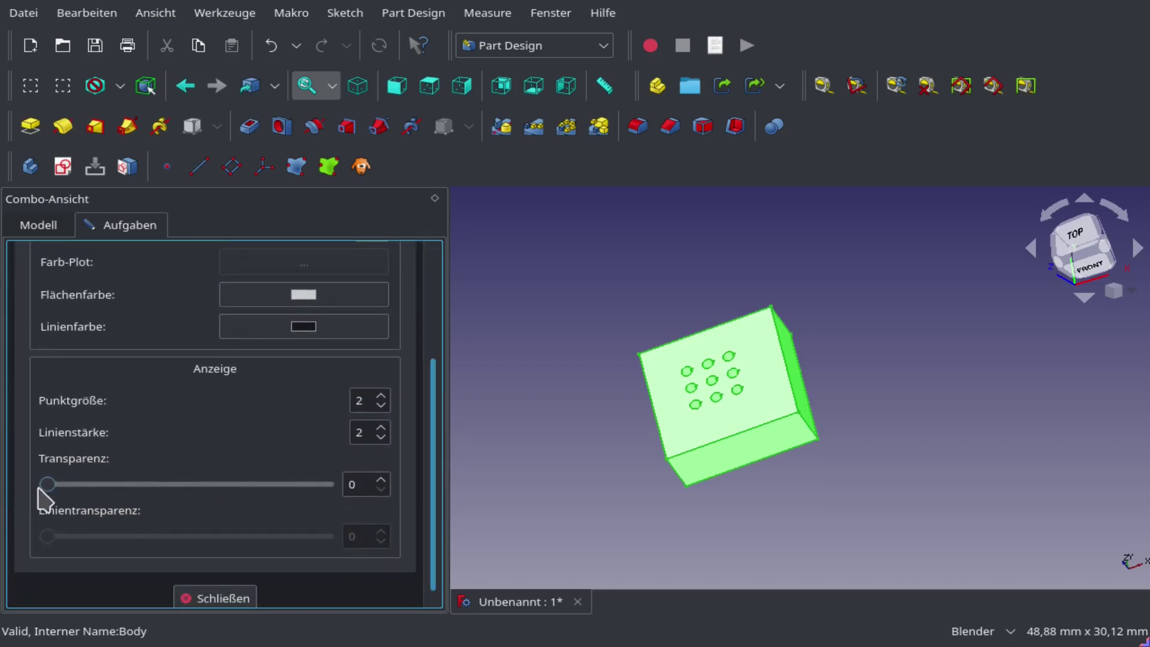
drag(39, 487, 146, 489)
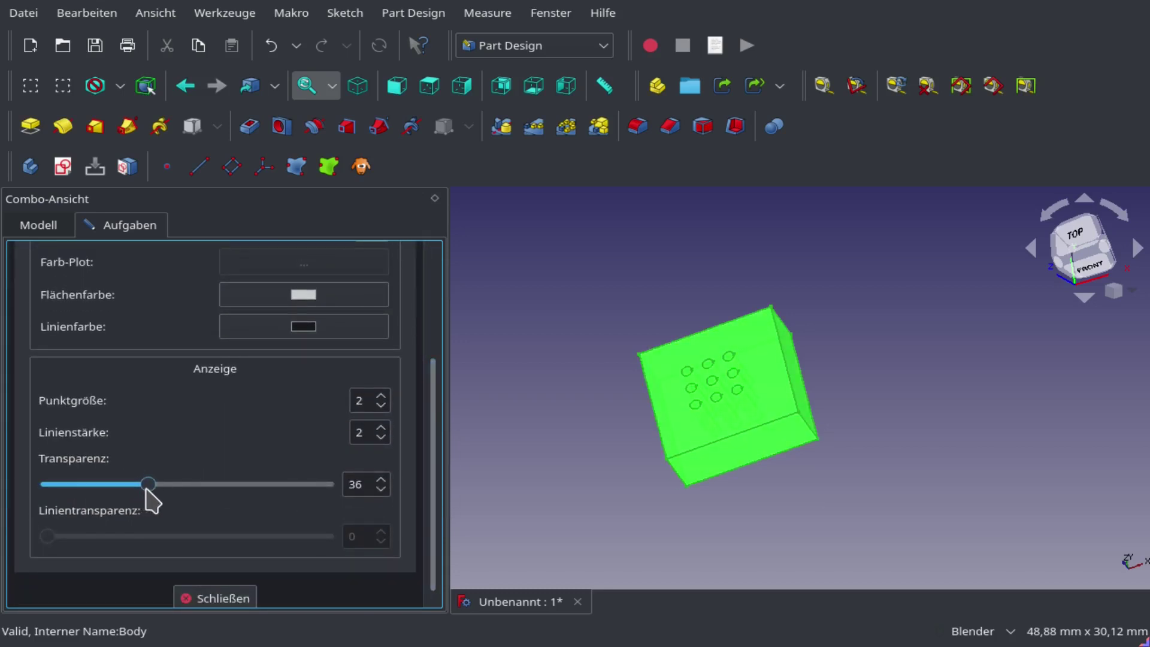
click(214, 597)
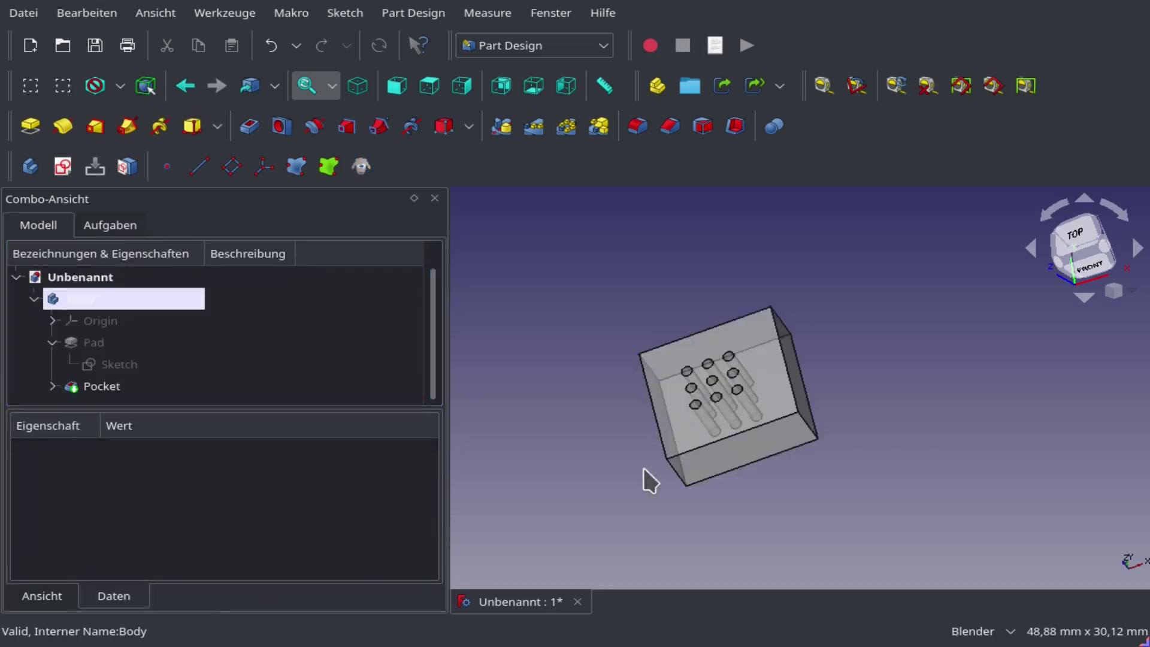
mouse_move(795, 522)
middle_down()
mouse_move(770, 501)
mouse_move(799, 521)
middle_up()
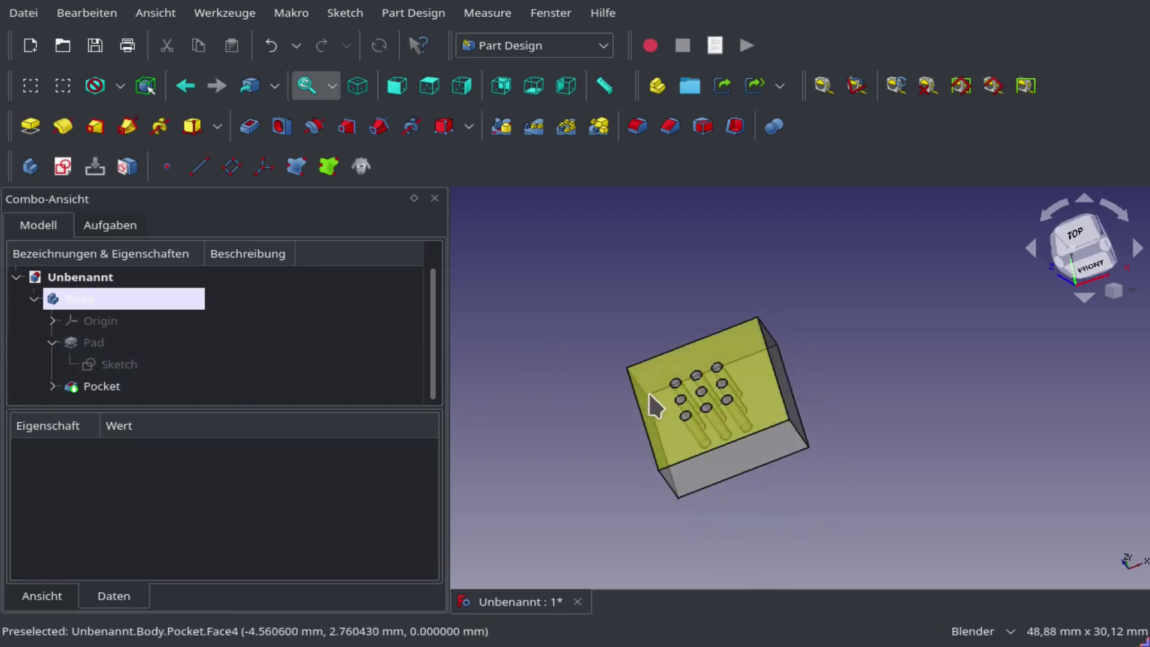
click(79, 366)
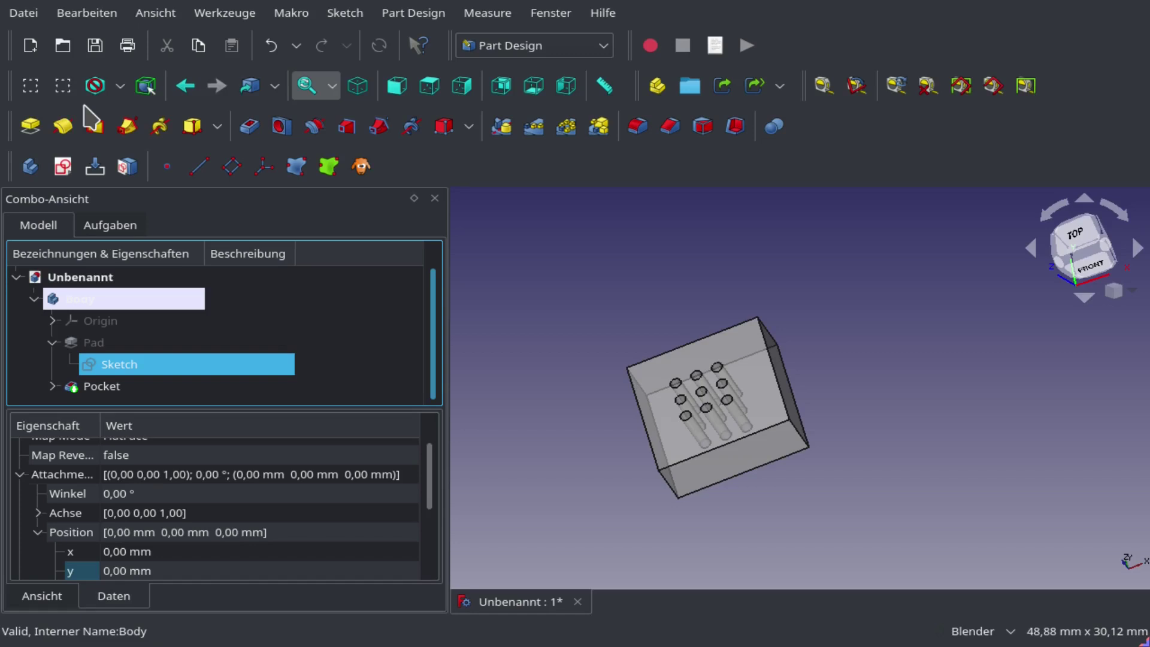
- Switch to the Path workbench and select the Body in the model tree
click(558, 47)
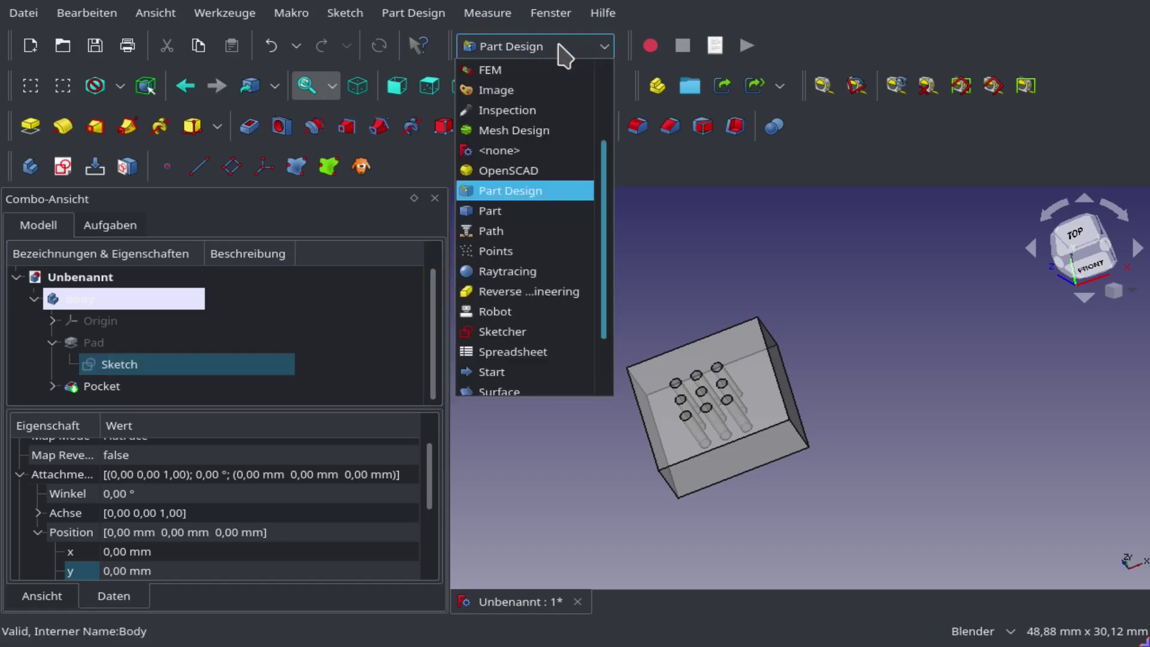
click(517, 231)
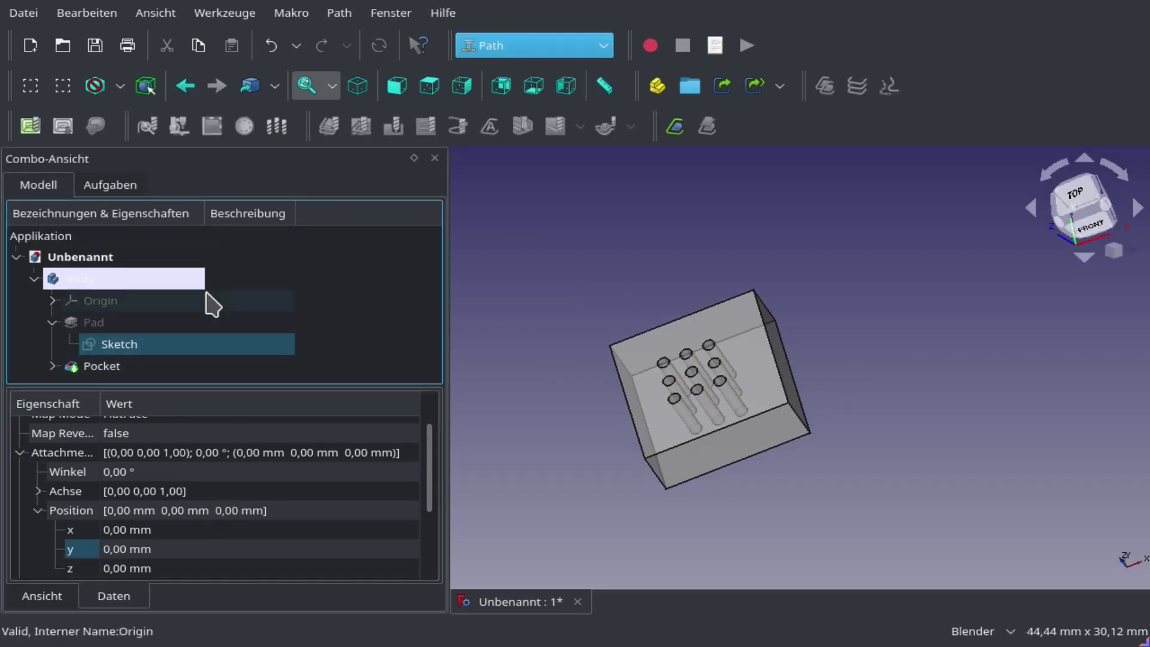
click(129, 279)
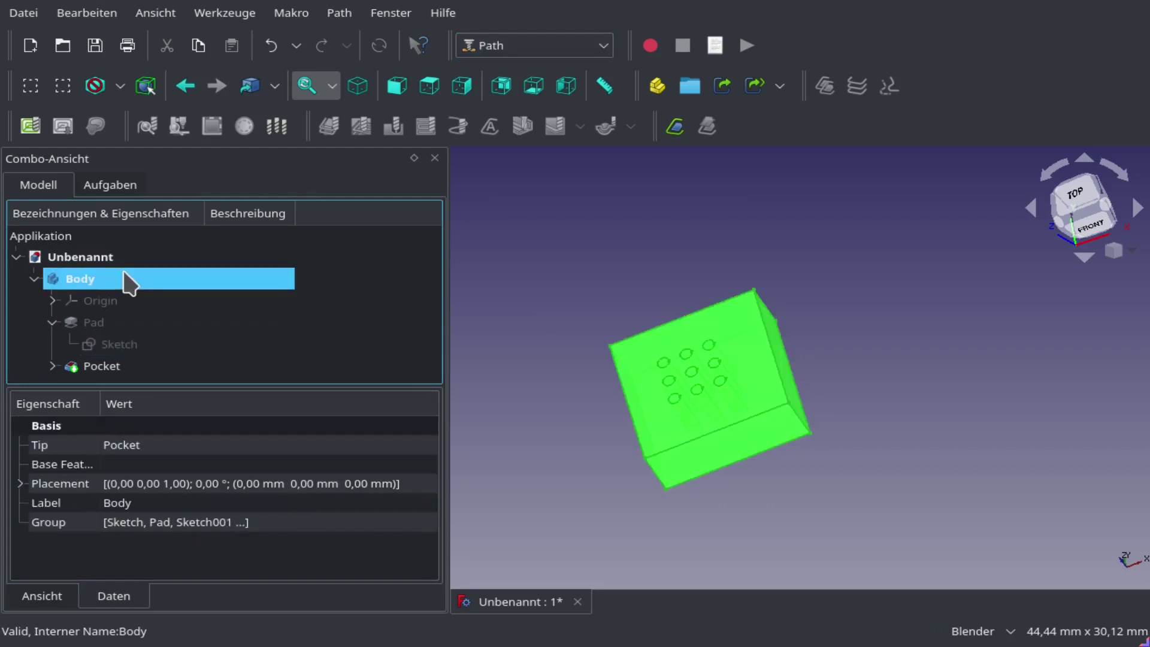
- Create a Path job using the Body as its model and open the Output post-processor list
click(28, 126)
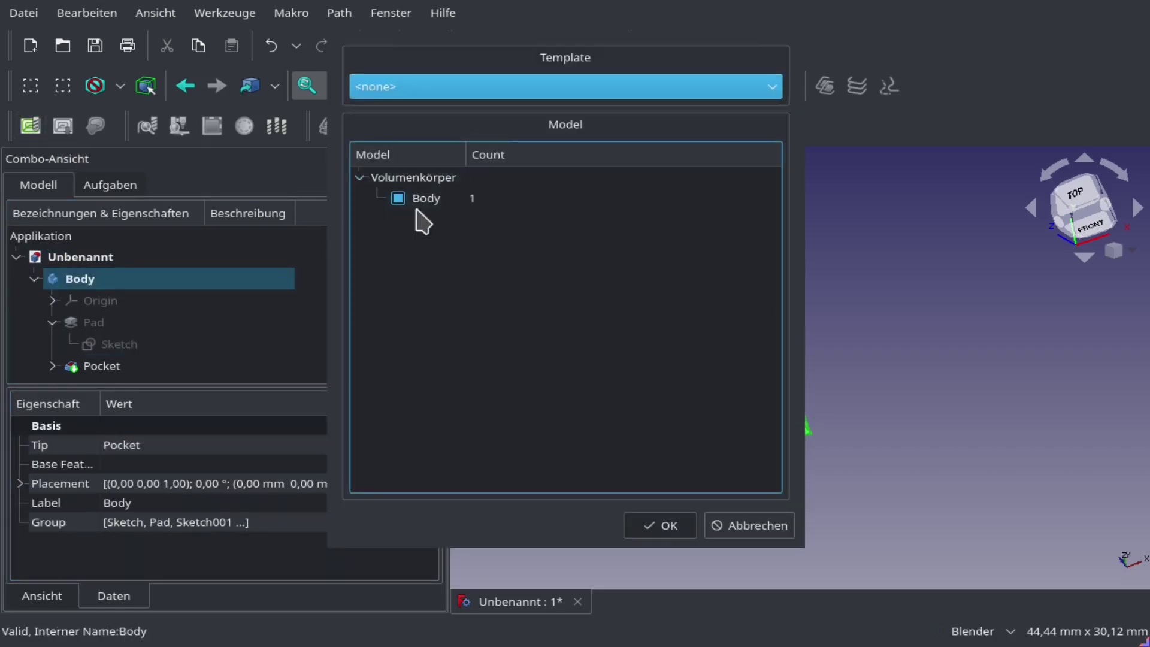
click(662, 528)
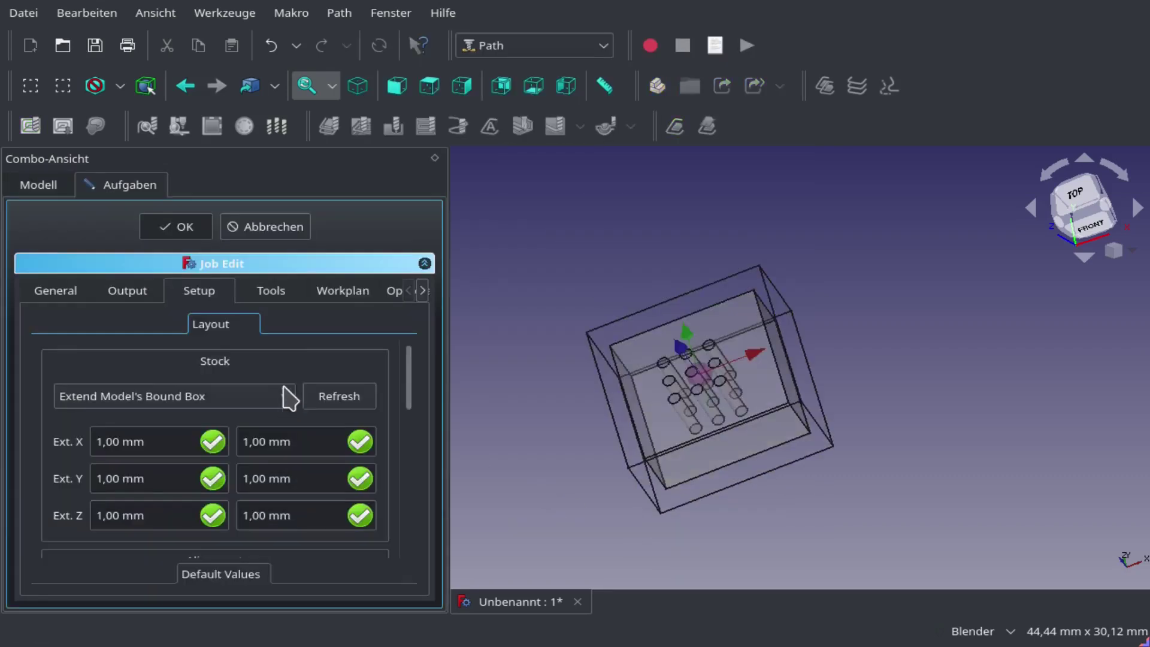
click(54, 290)
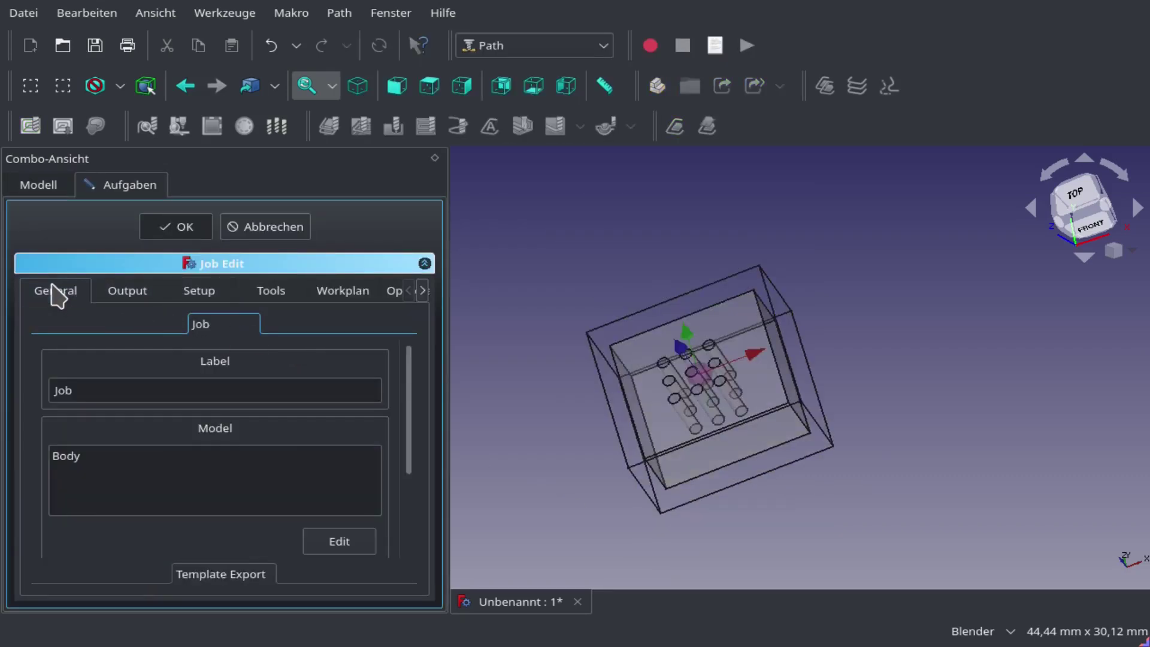
click(111, 290)
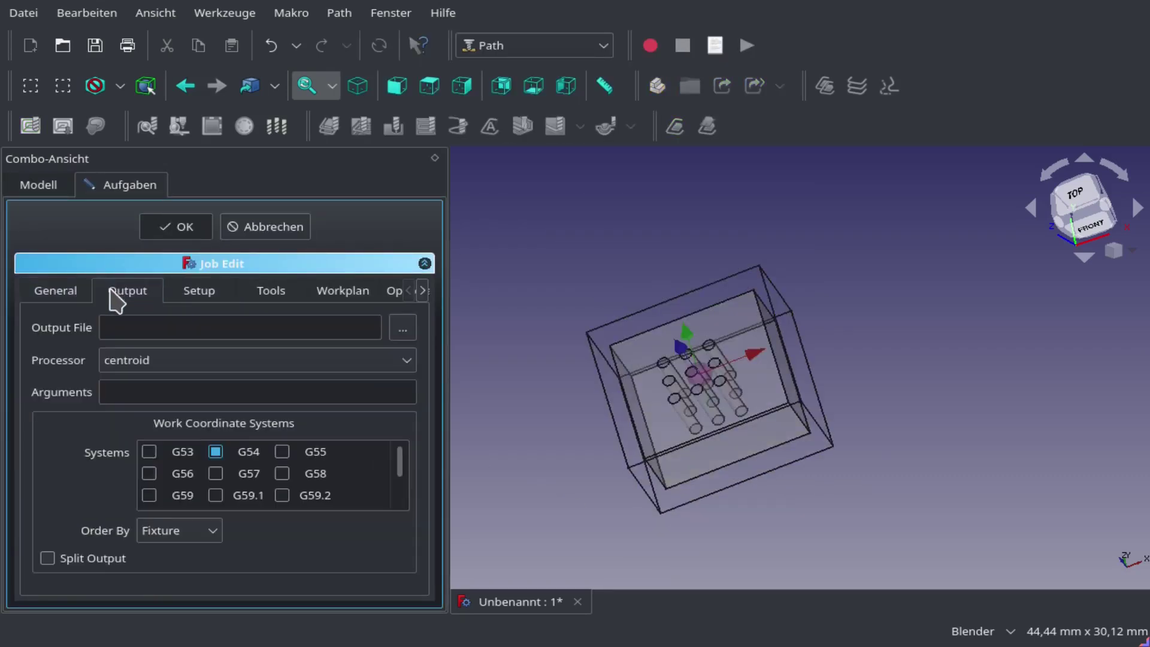
click(166, 364)
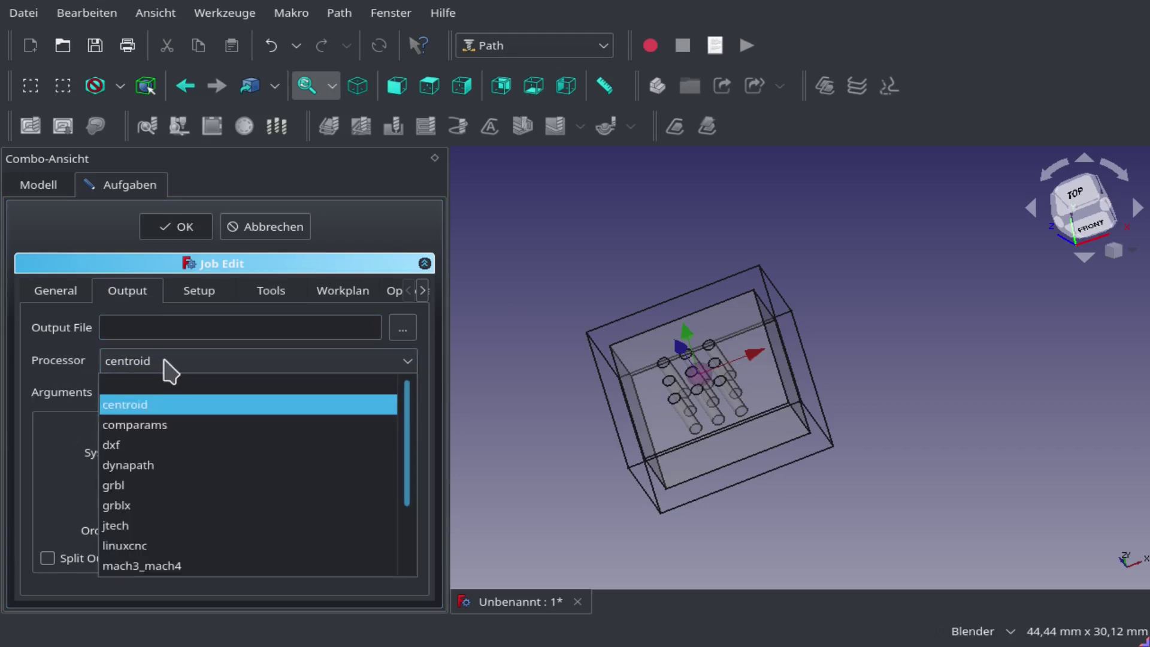
- Select the grbl post-processor and paste --translate_drill into its arguments
click(186, 494)
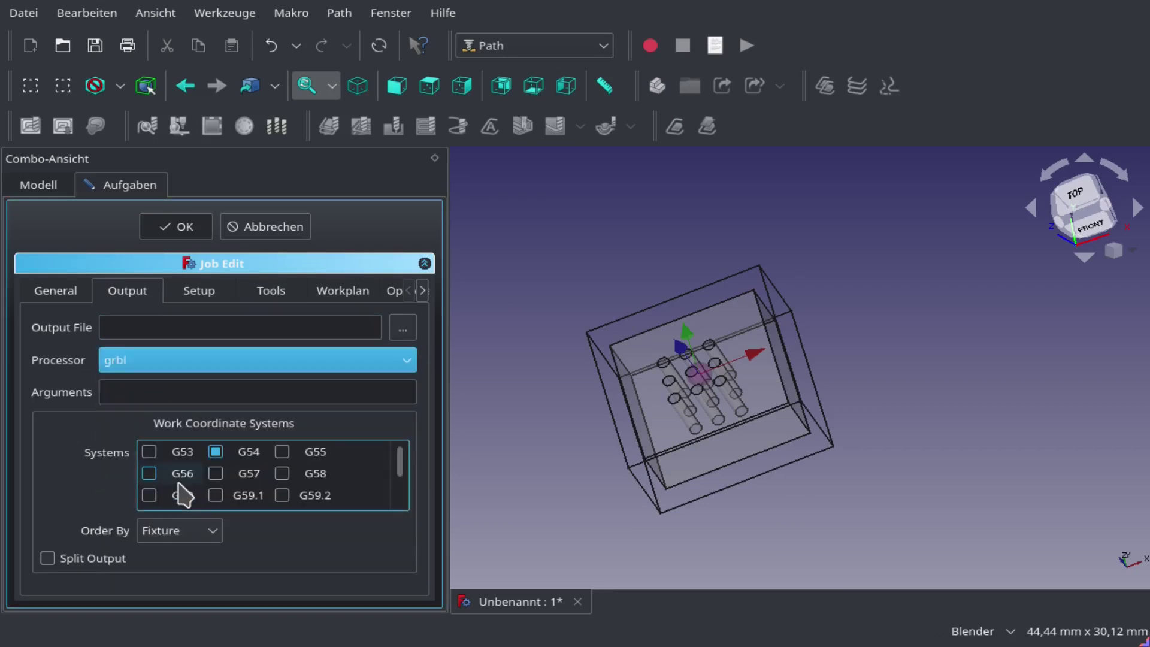
click(161, 387)
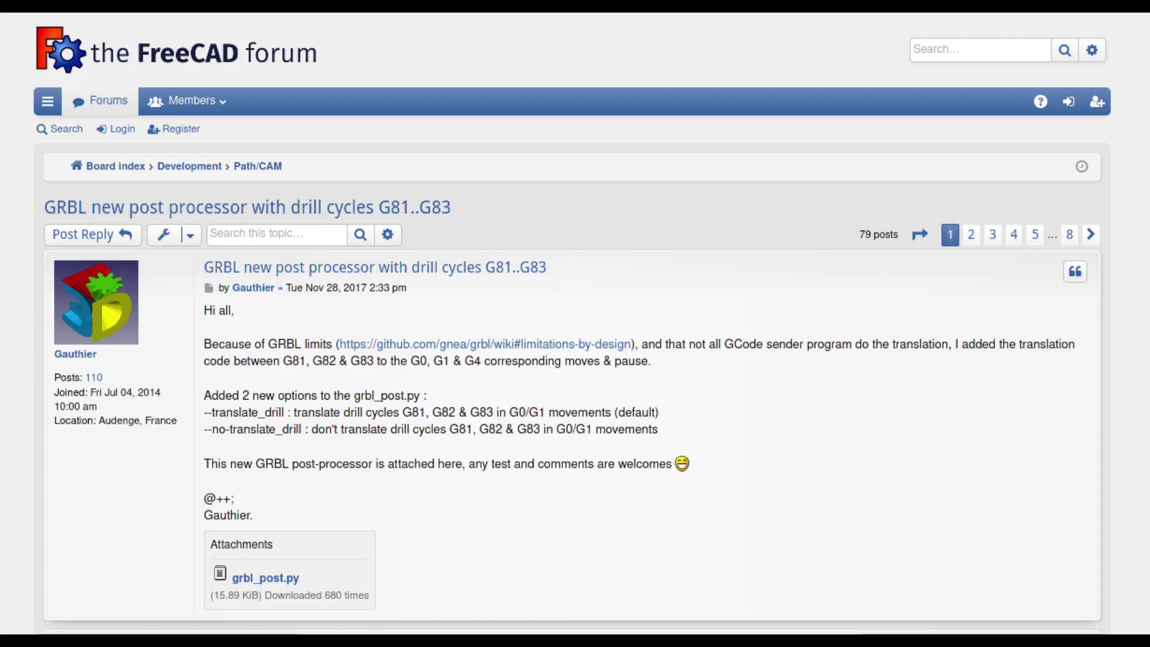
right_click(223, 393)
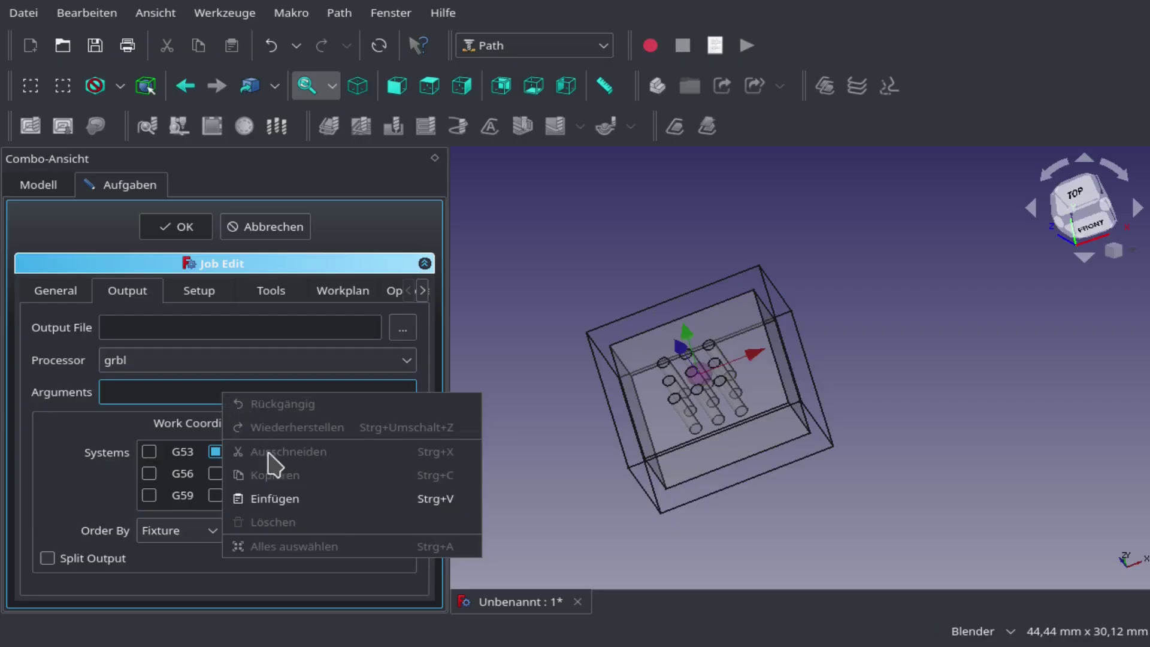
click(282, 496)
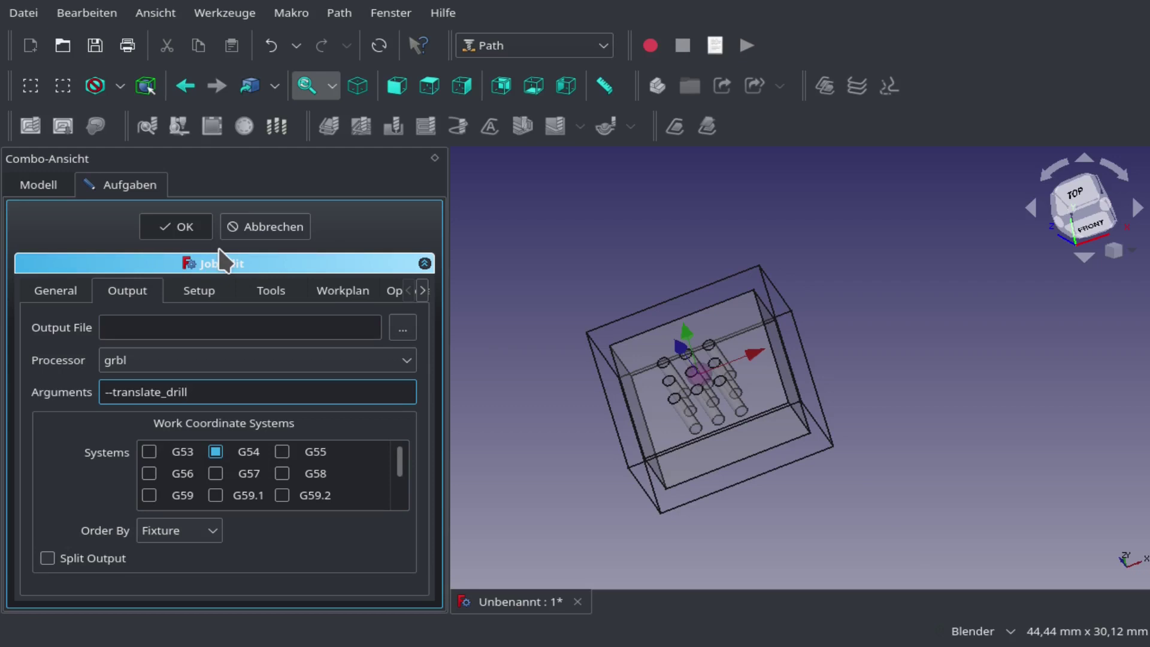
- Set the job's stock shape to a box, giving a 10 × 10 × 4 mm stock
click(199, 291)
click(227, 396)
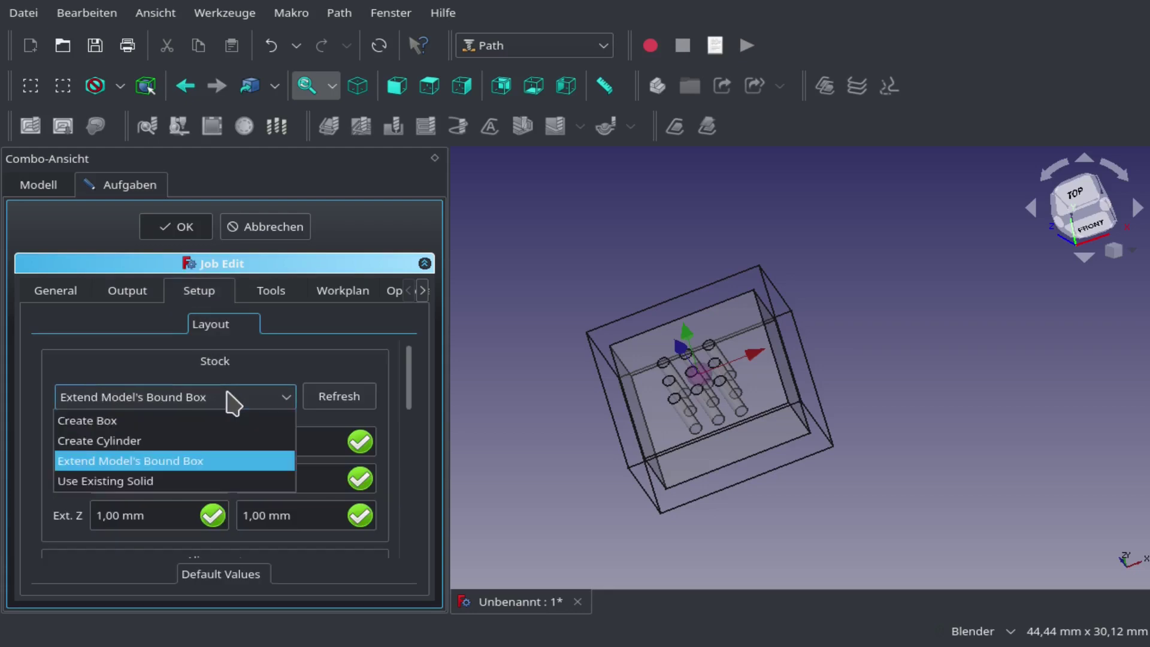
click(220, 421)
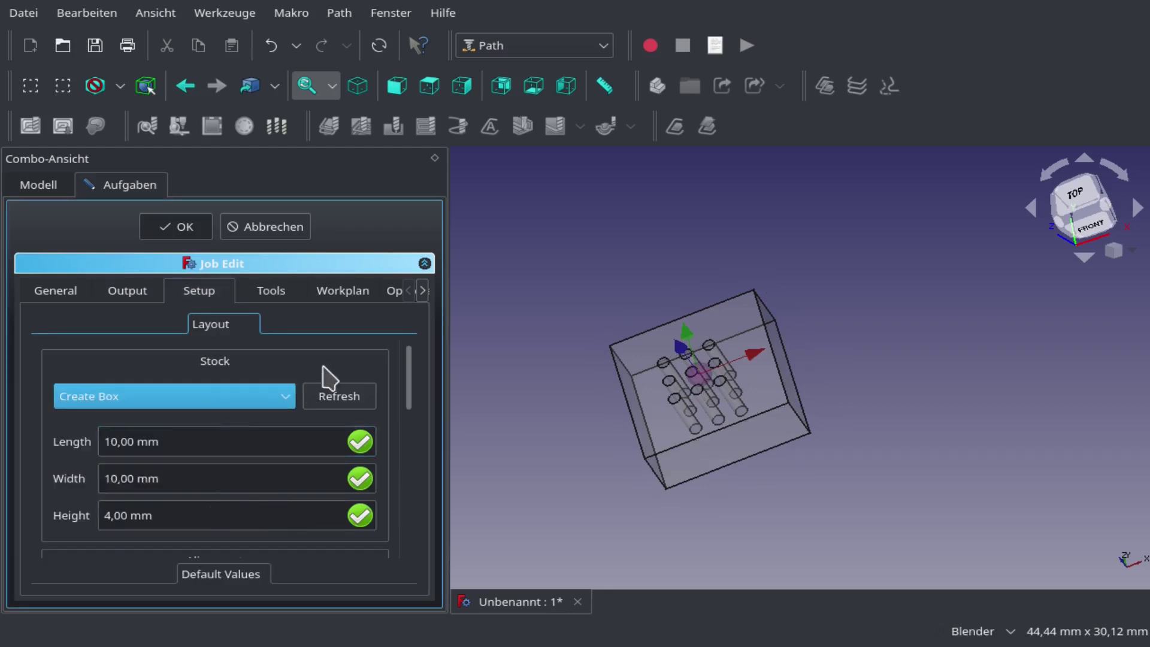
- Add the 5mm_Drill.fctb bit to the job as a new tool controller
click(275, 293)
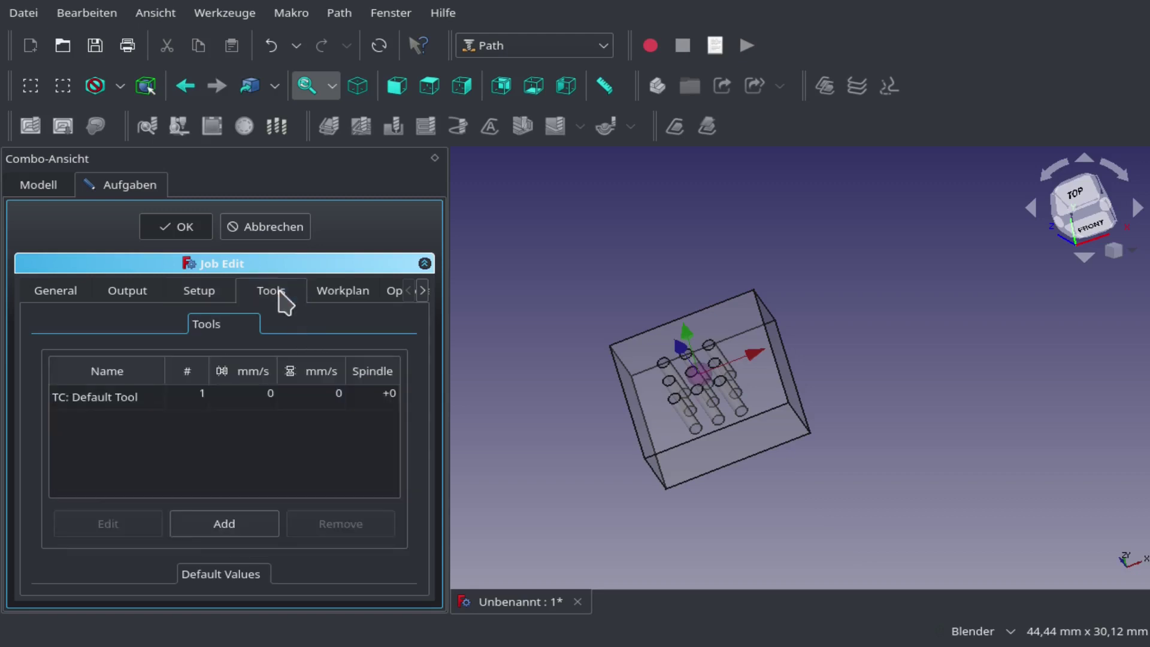
click(224, 528)
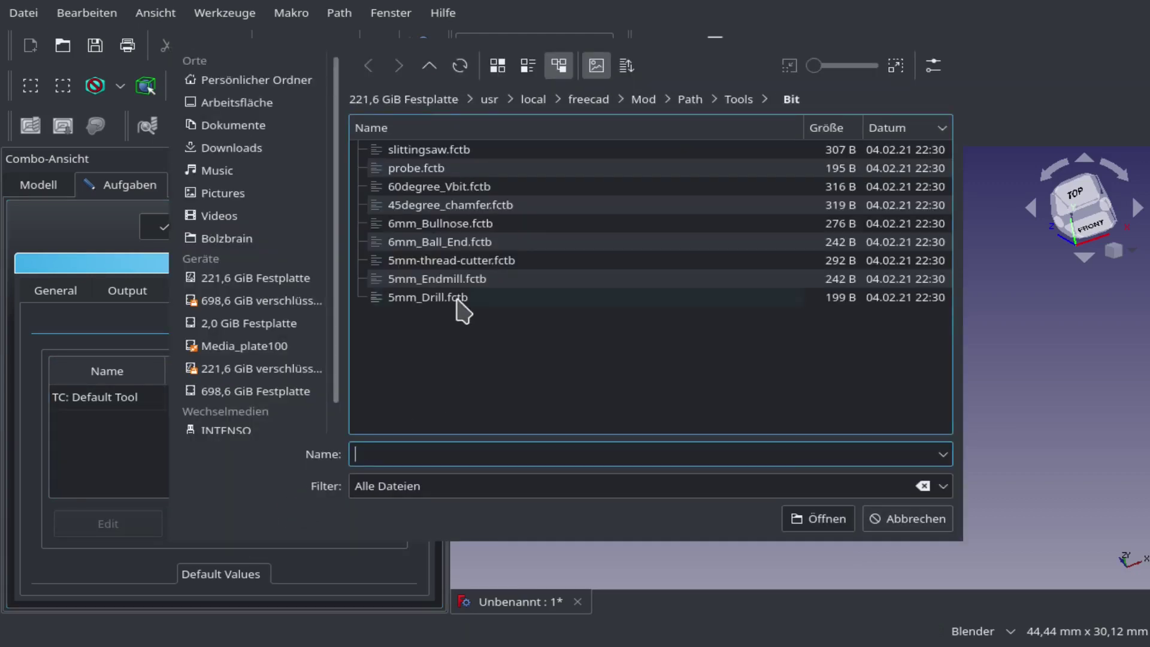
click(456, 298)
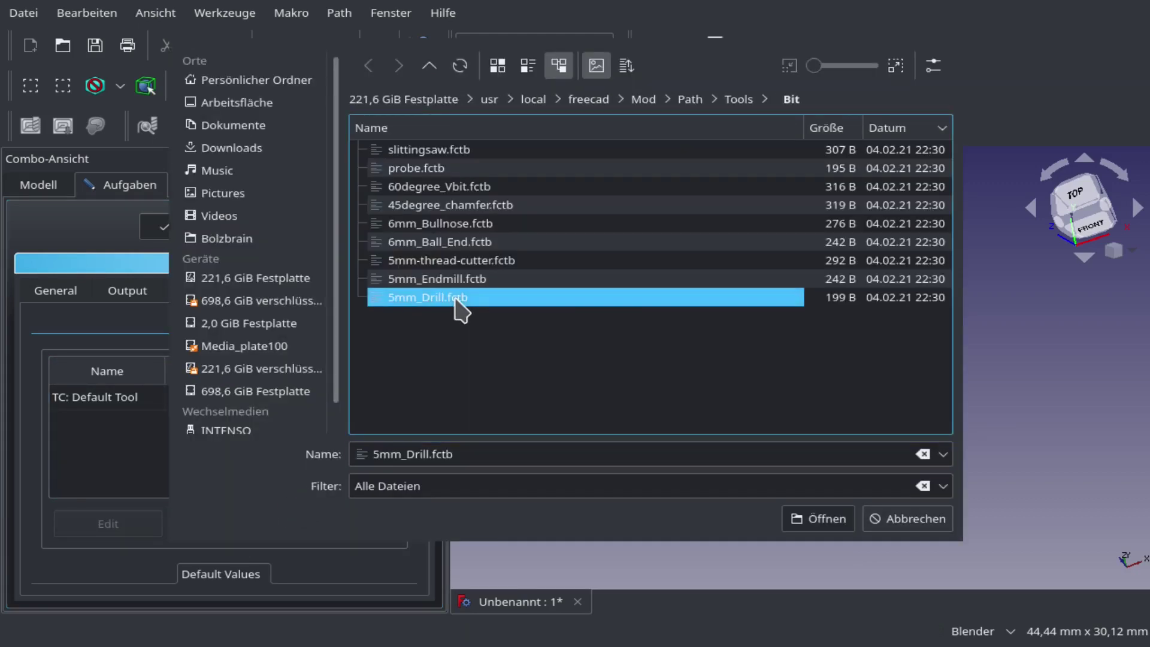
click(824, 520)
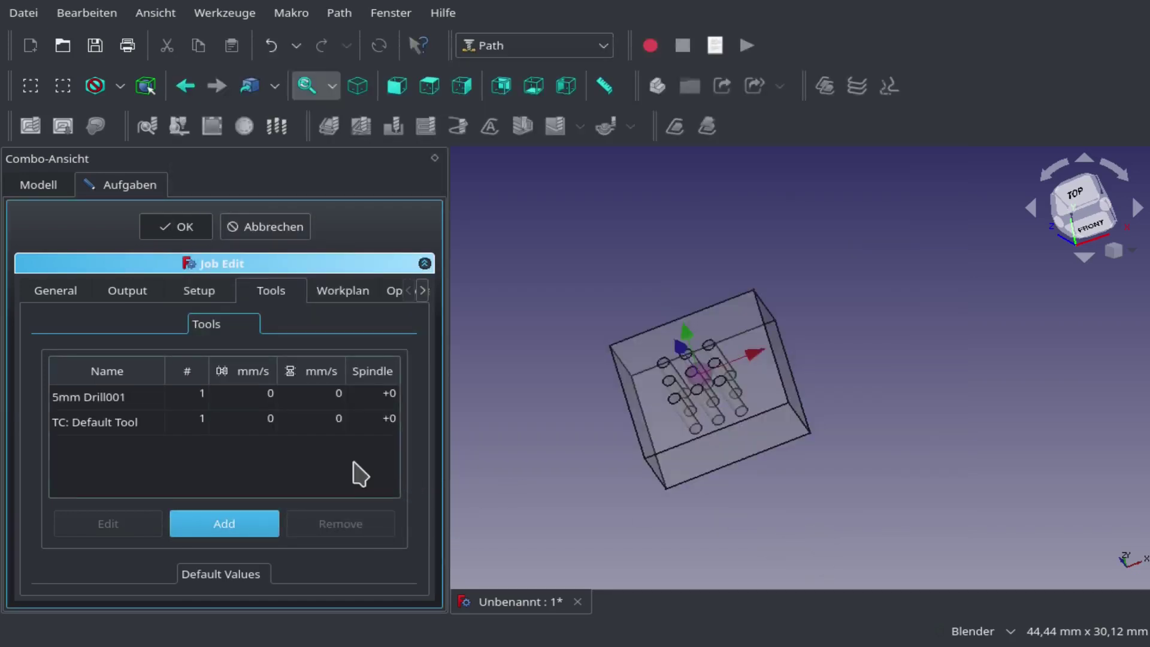
- Remove the TC: Default Tool controller and set the drill's feed rate to 1
click(83, 427)
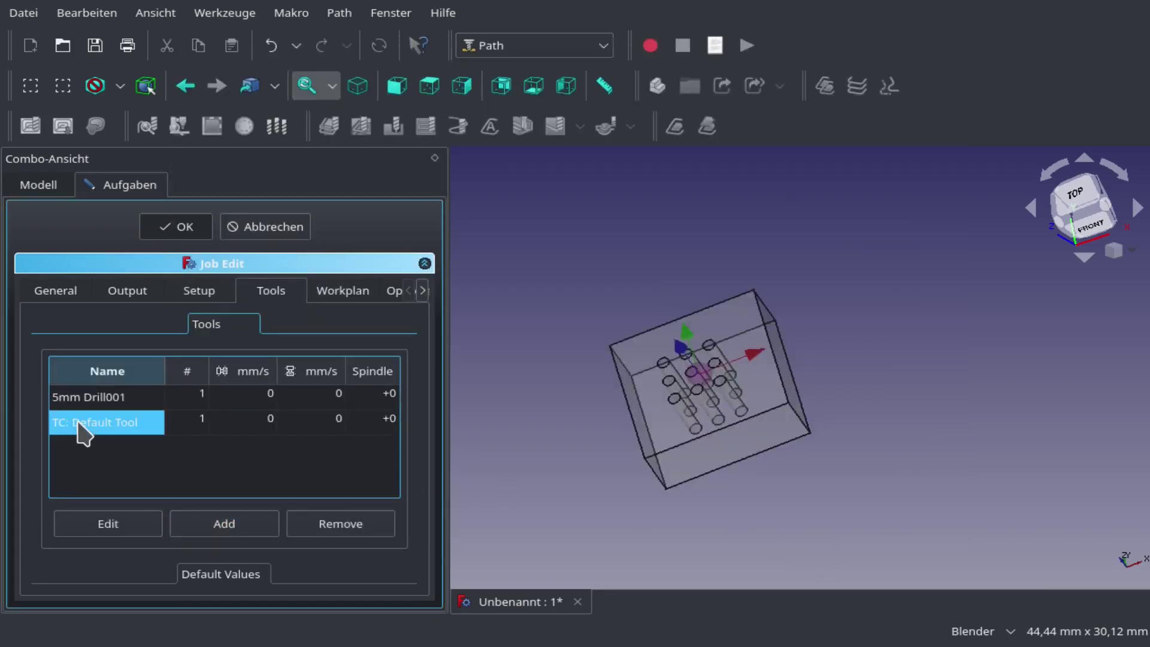
click(316, 535)
double_click(271, 402)
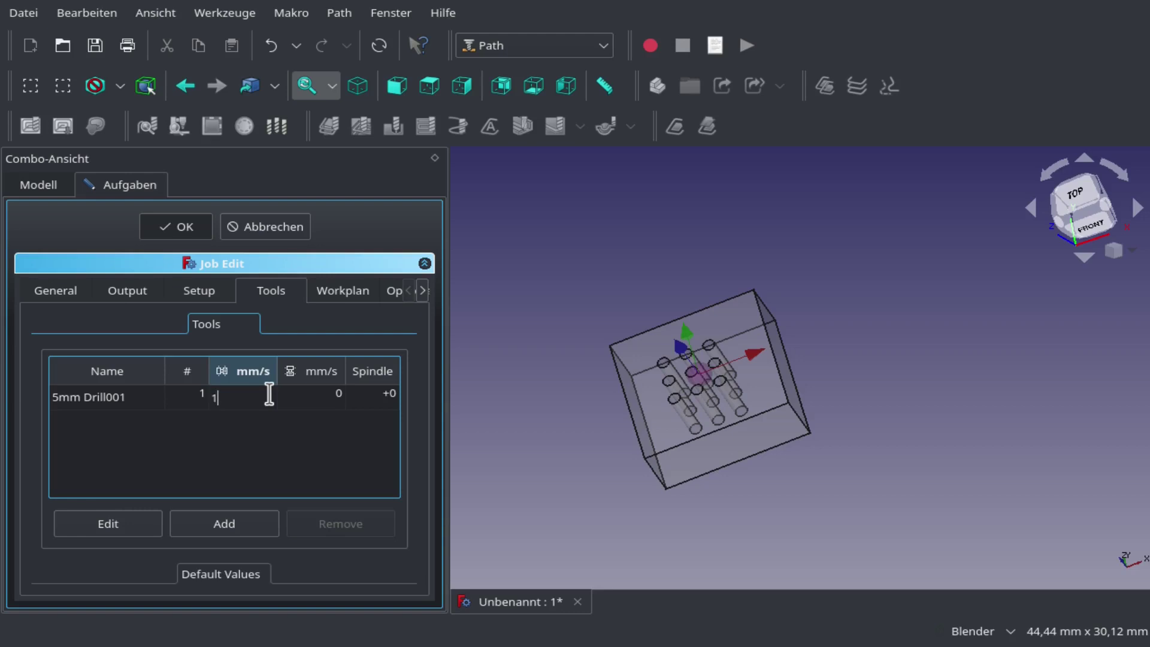
text(1)
double_click(342, 400)
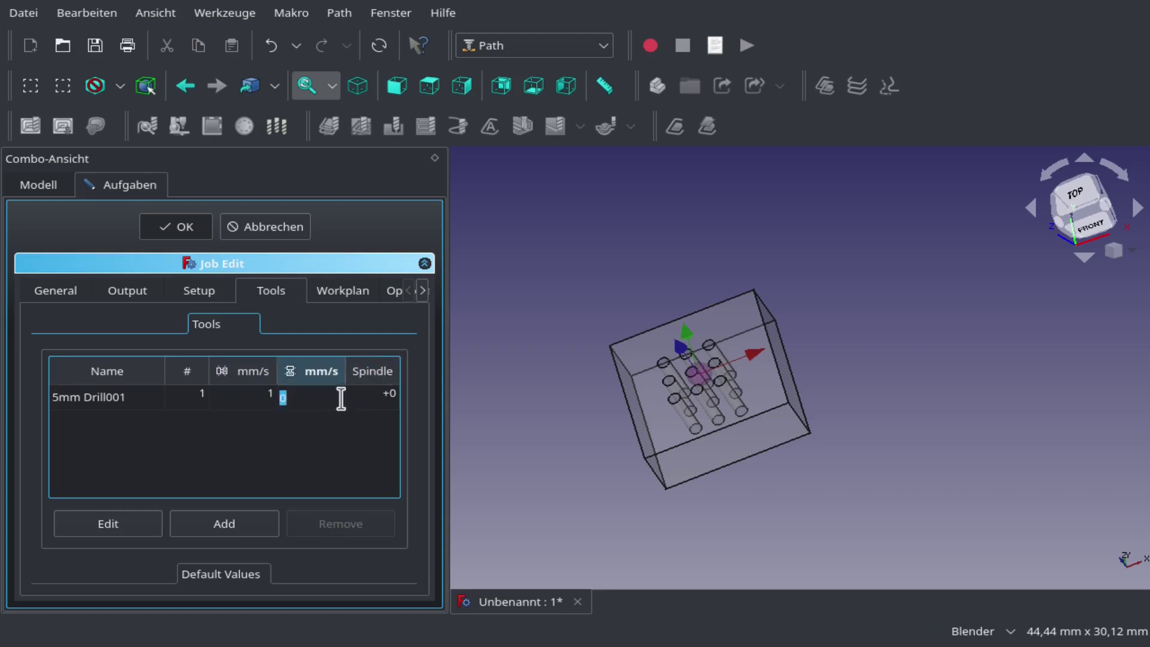
- Set the drill's spindle speed to 8000, then switch to the Op Defaults settings
click(388, 403)
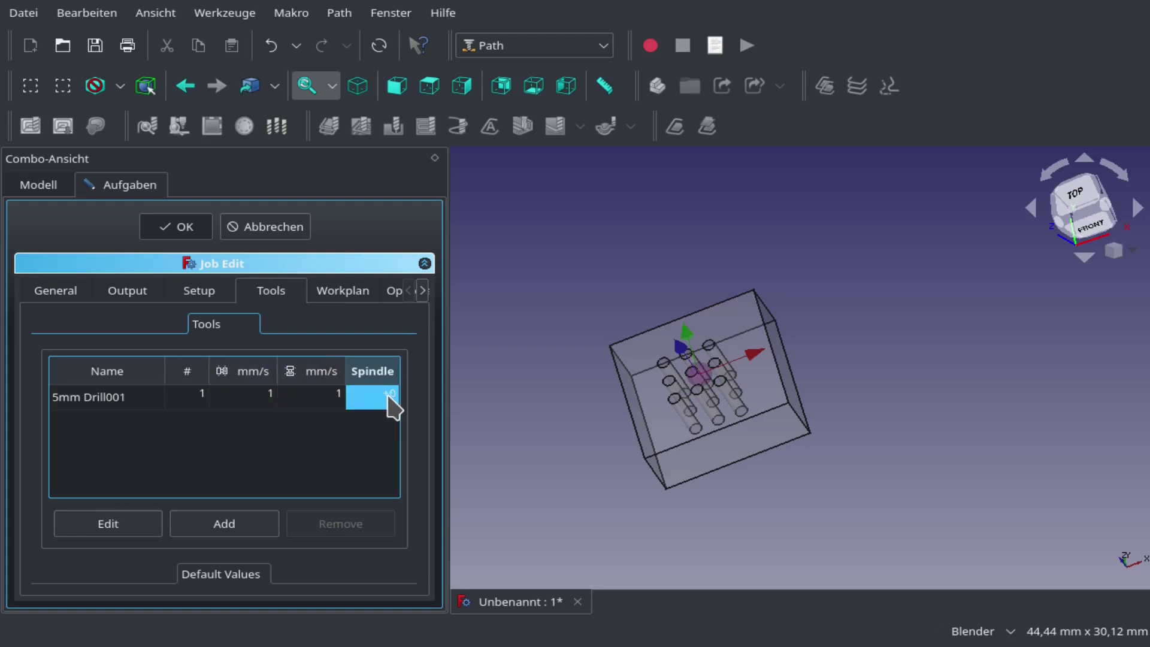
double_click(388, 397)
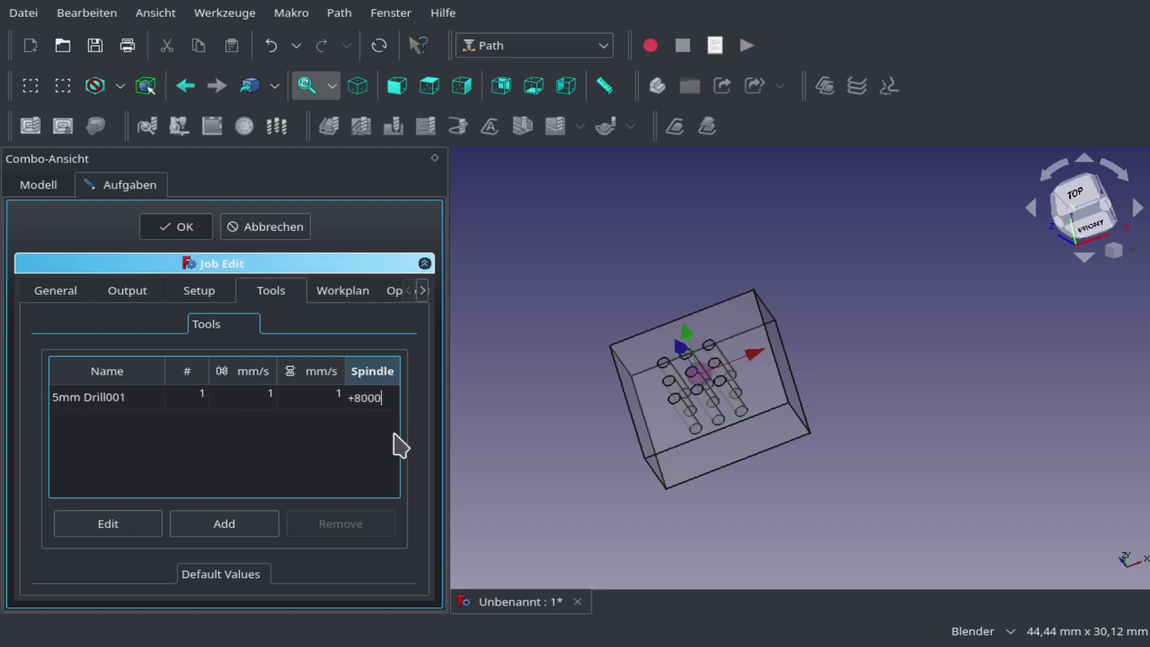
text(8000)
click(292, 443)
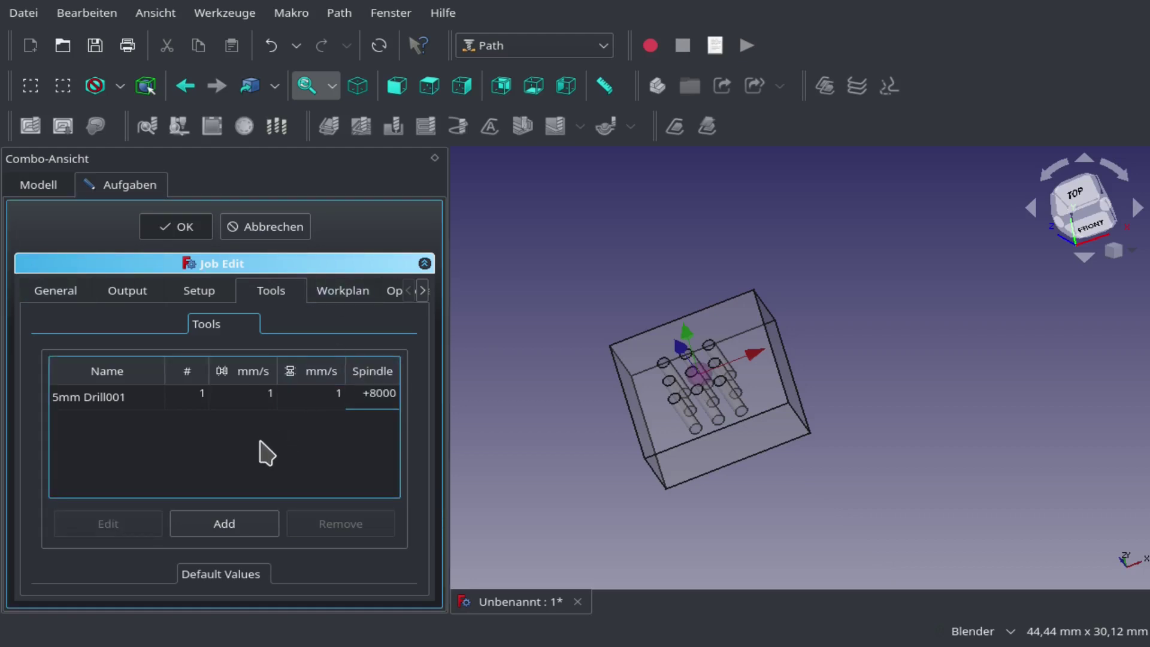
click(326, 292)
click(392, 294)
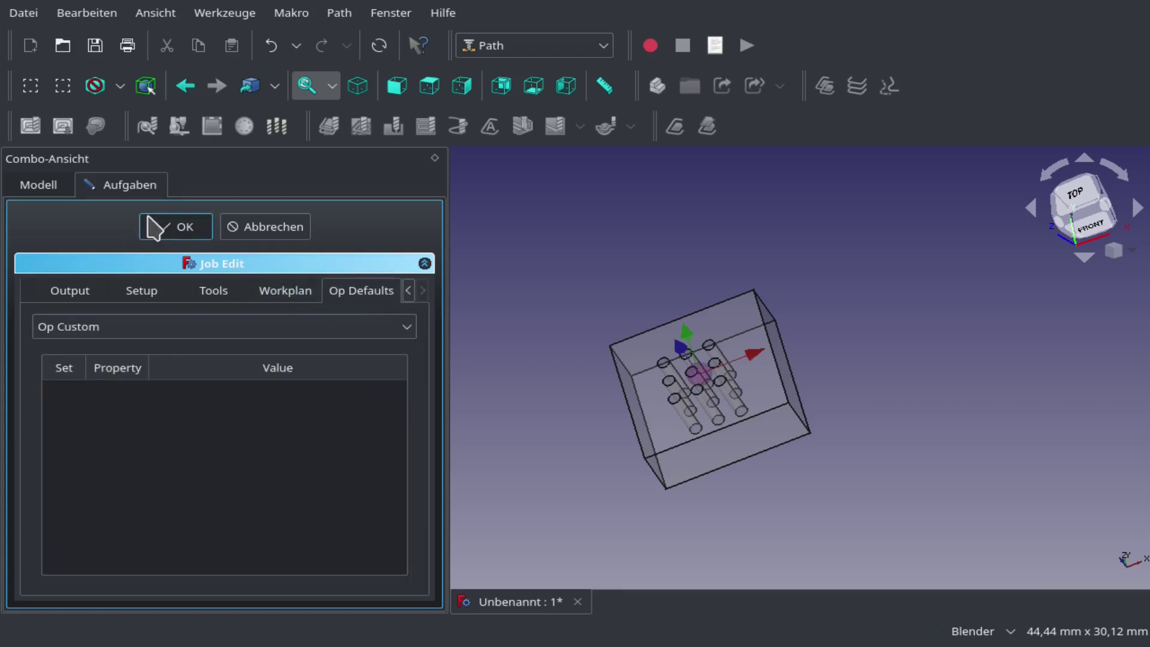
- Accept the Job Edit settings and scroll down to the job's tools
click(174, 227)
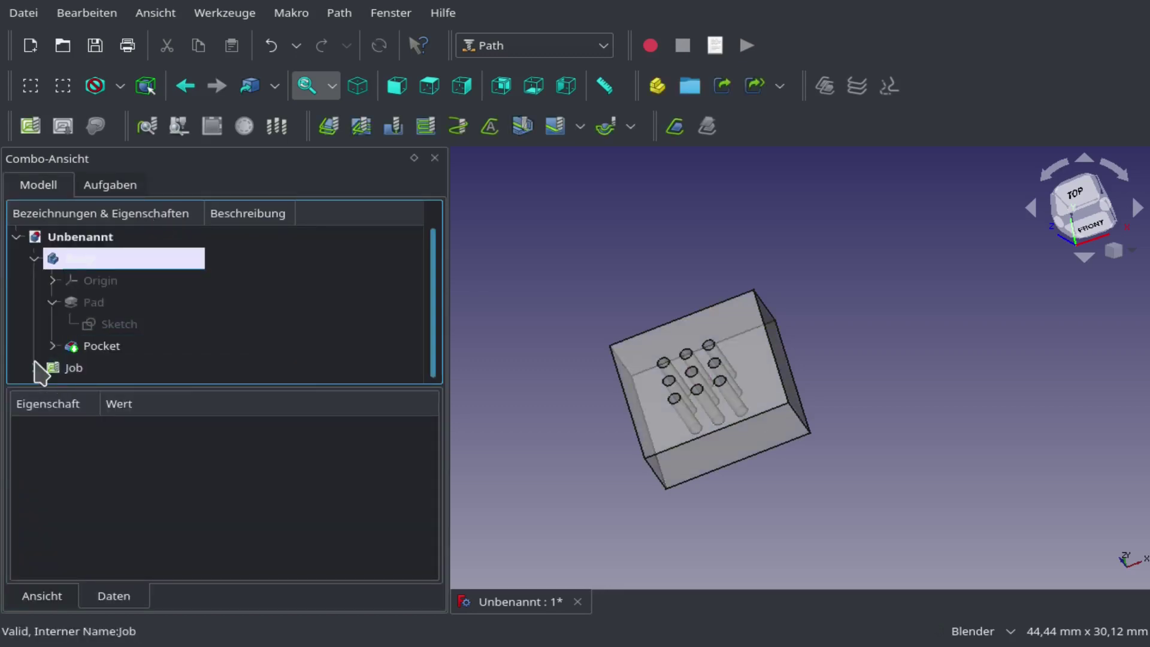
scroll(174, 336, down, 2)
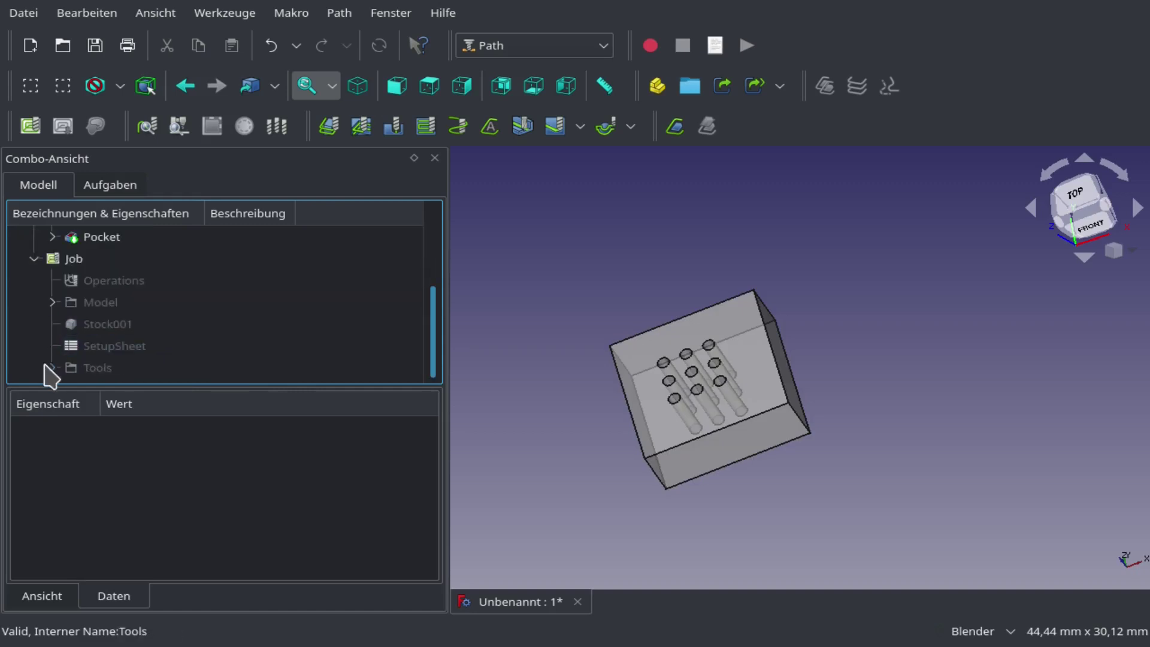
scroll(287, 328, down, 1)
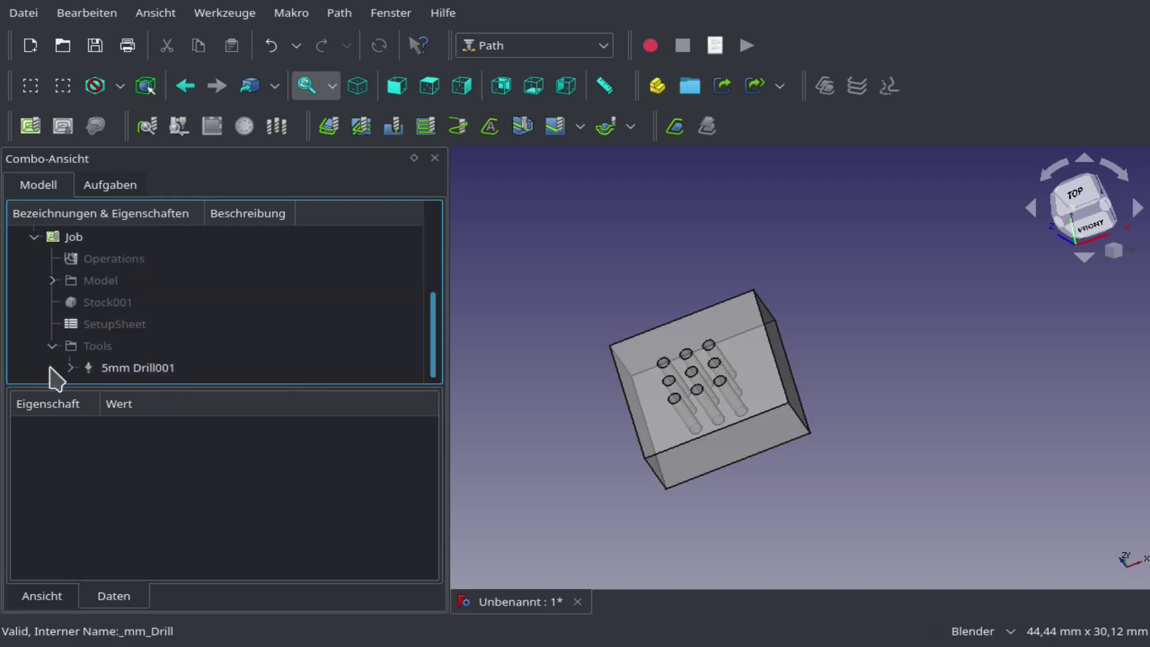
- Change the 5mm Drill tool bit's diameter to 0,80 mm
double_click(183, 367)
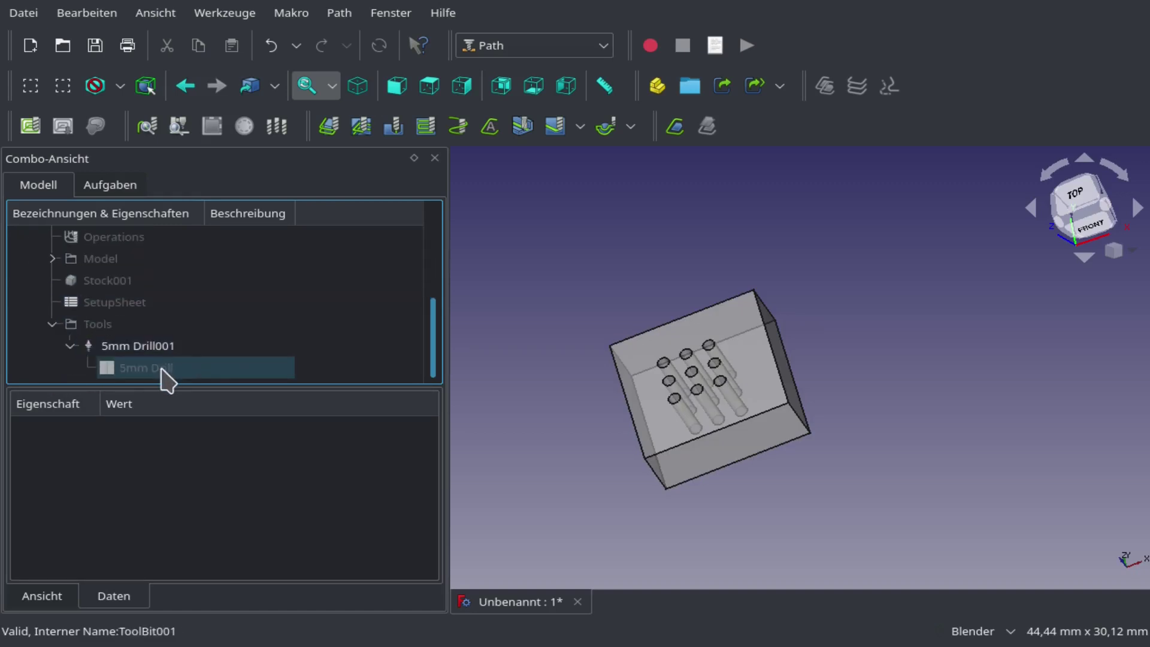
click(123, 477)
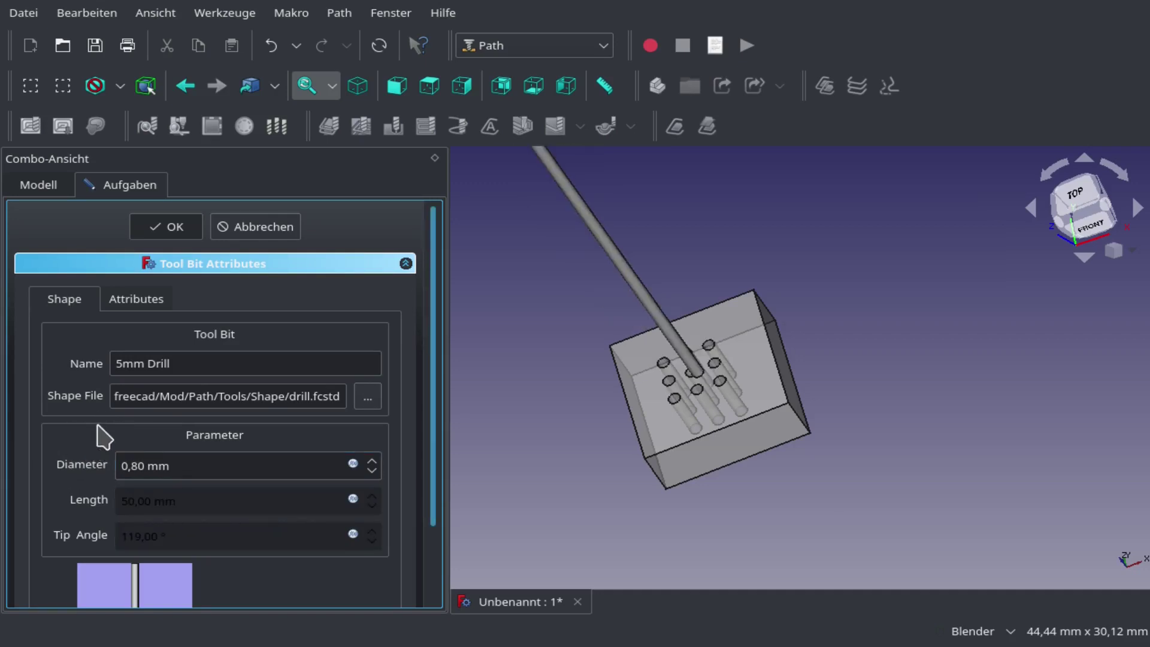
click(174, 227)
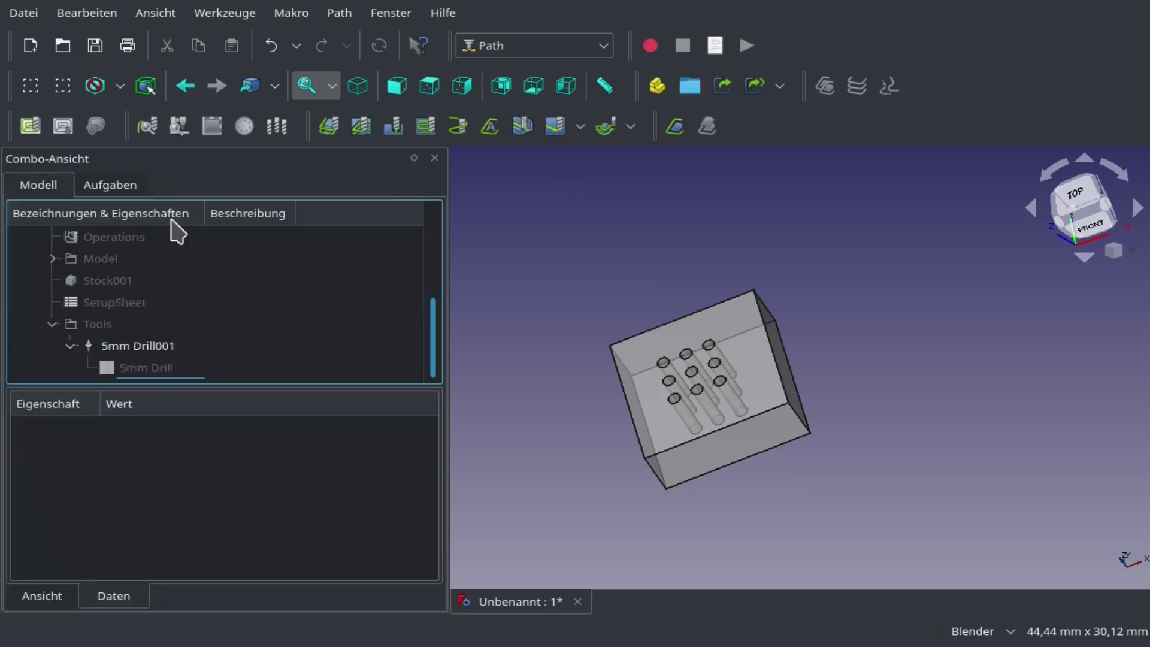
- Select the job's Operations group and orient the view to look down on the holes
scroll(221, 345, up, 1)
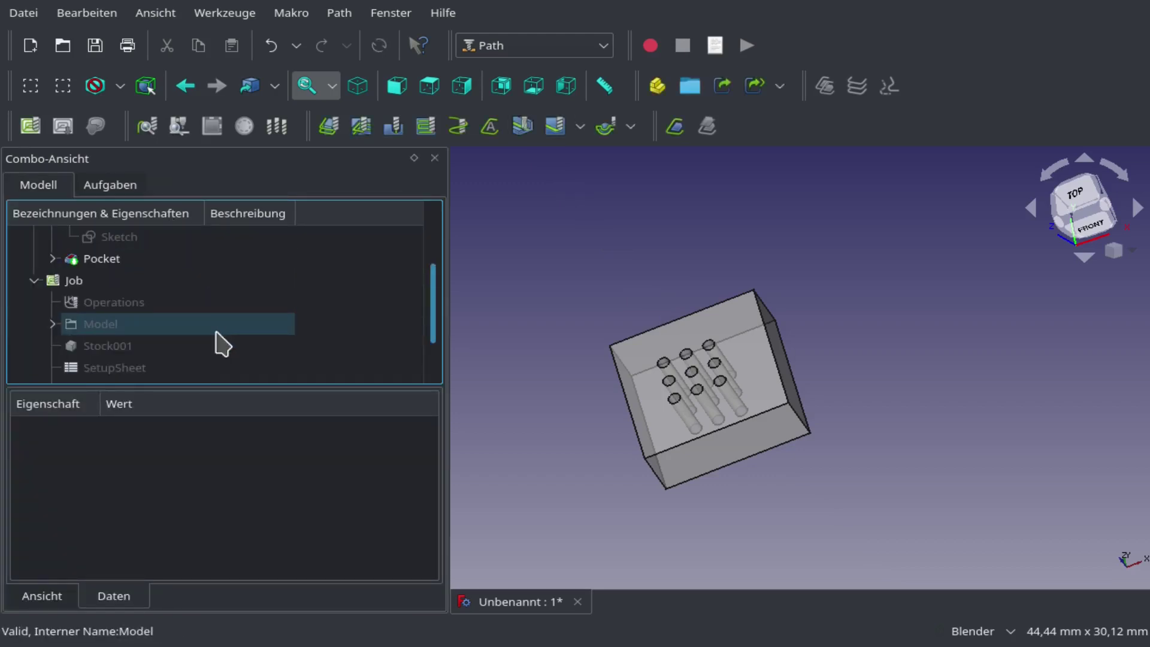
click(100, 282)
click(108, 303)
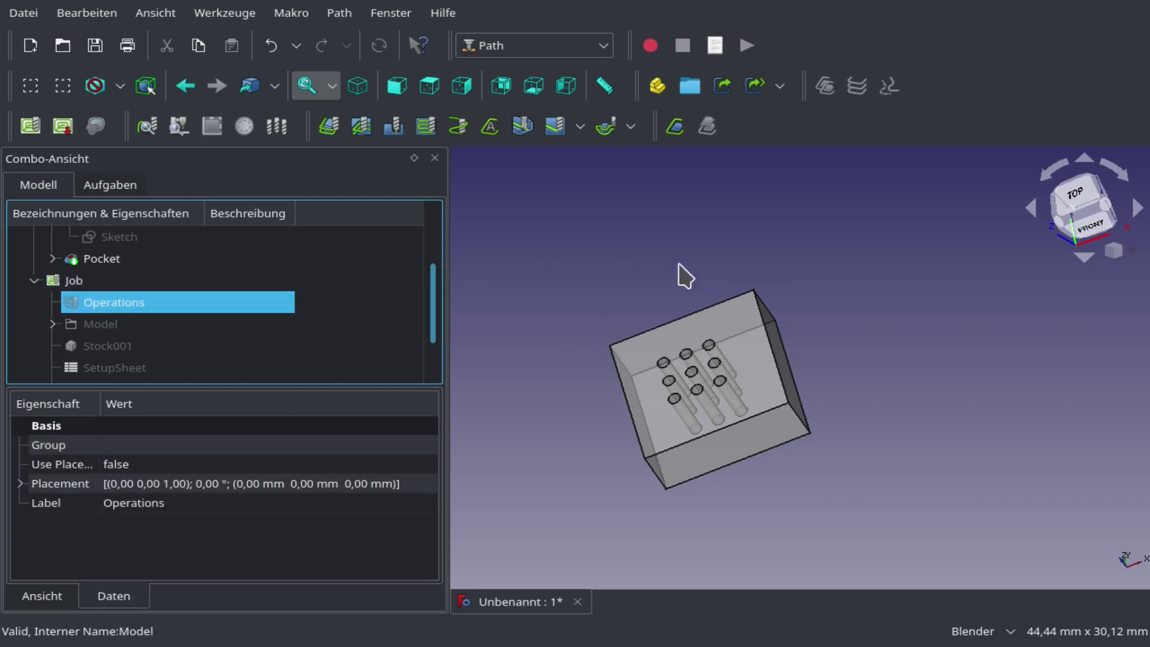
mouse_move(686, 278)
middle_down()
mouse_move(703, 275)
mouse_move(687, 260)
middle_up()
scroll(653, 360, up, 3)
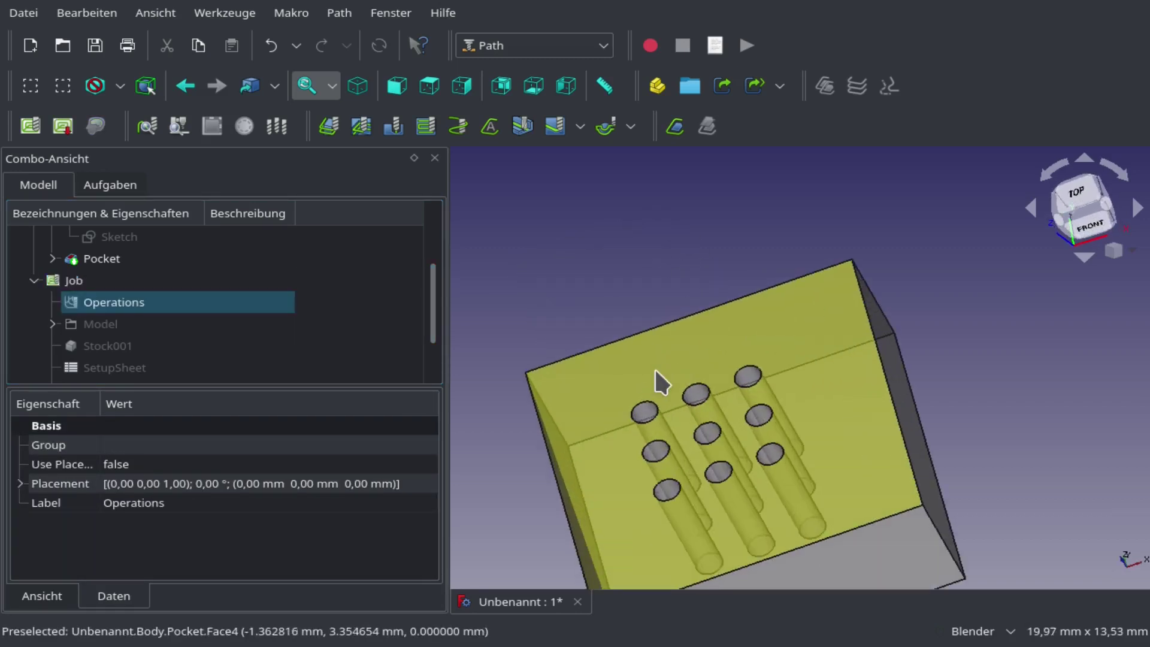
- Select the nine hole faces row by row, from top-left to bottom-right
ctrl+click(643, 408)
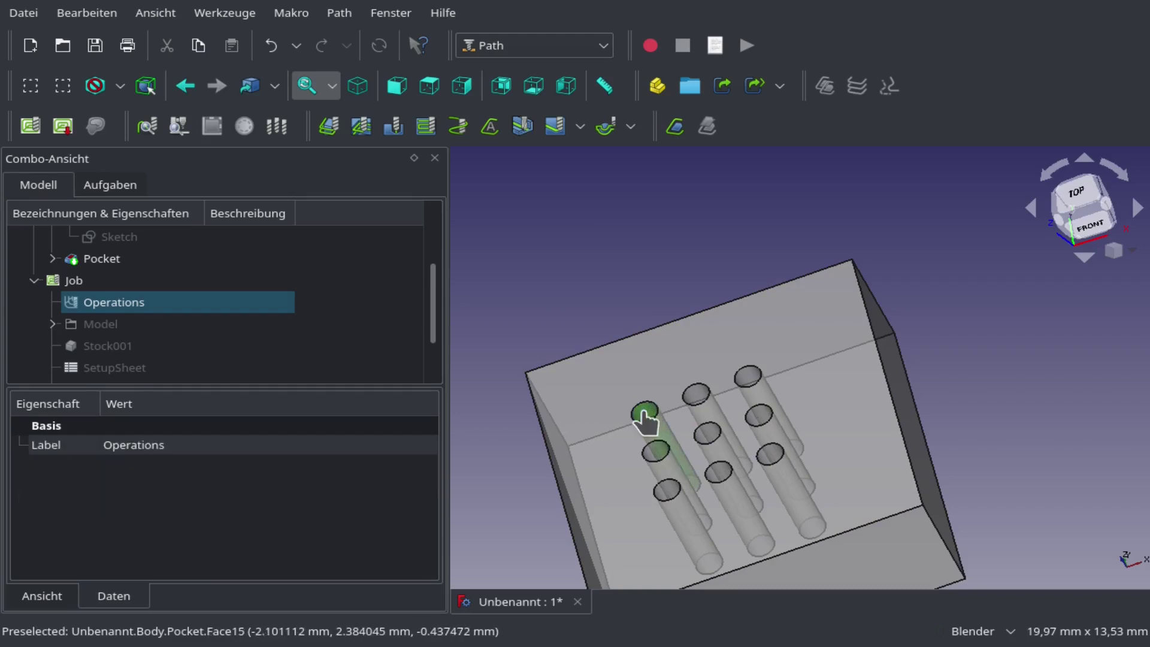
ctrl+click(698, 398)
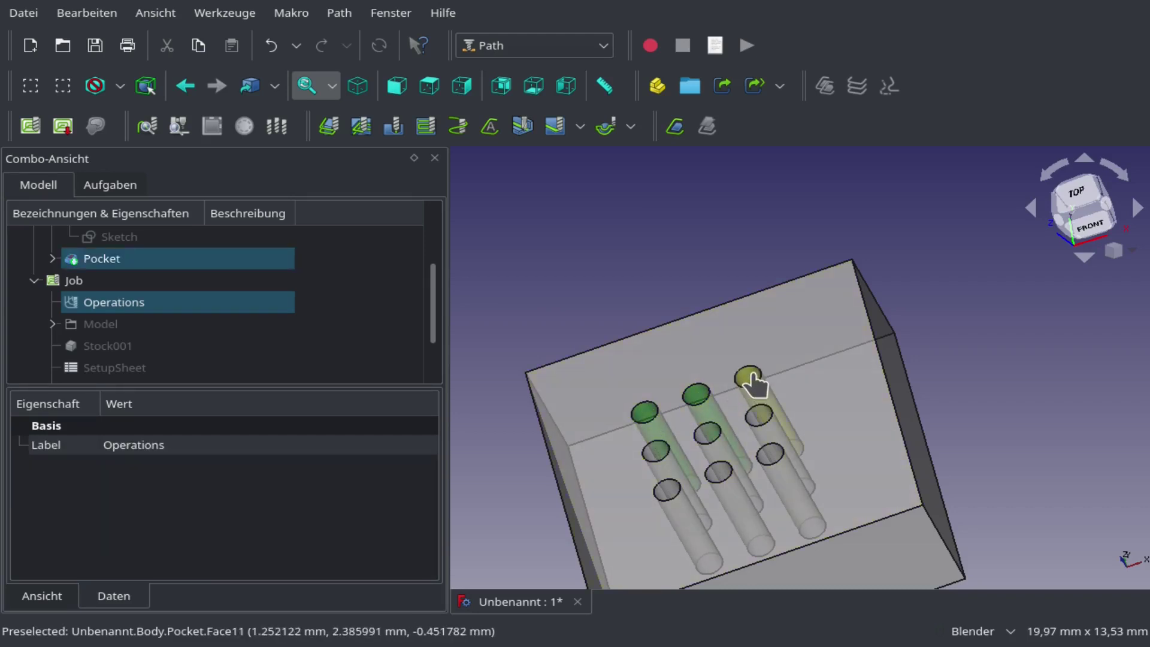
ctrl+click(742, 394)
ctrl+click(655, 453)
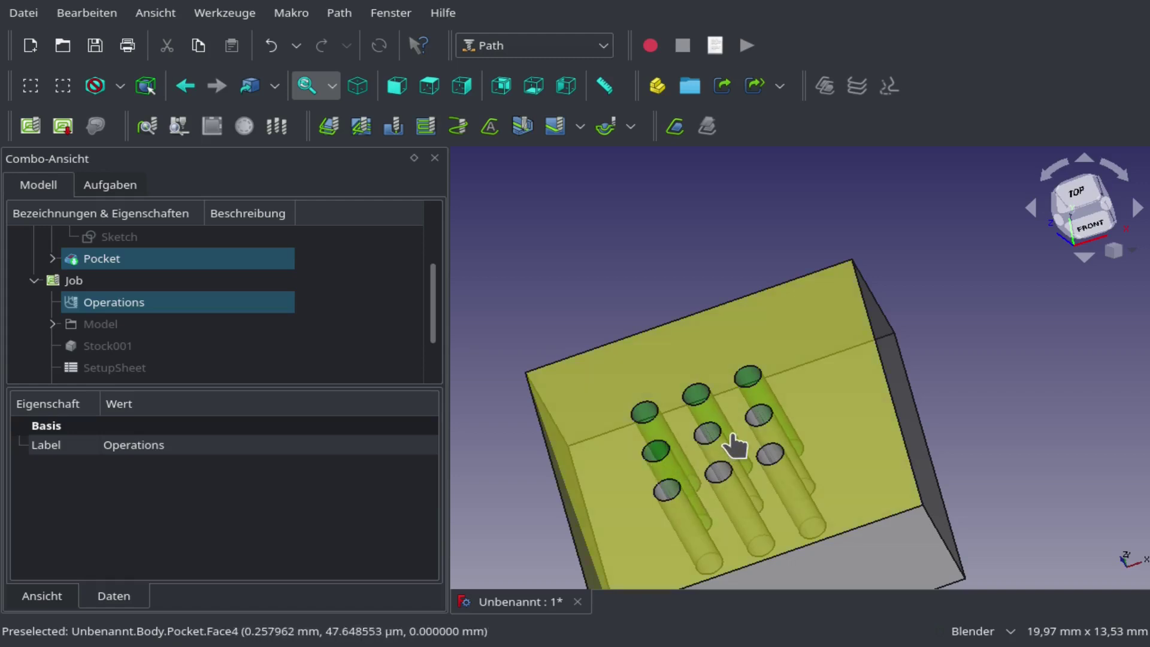
ctrl+click(708, 436)
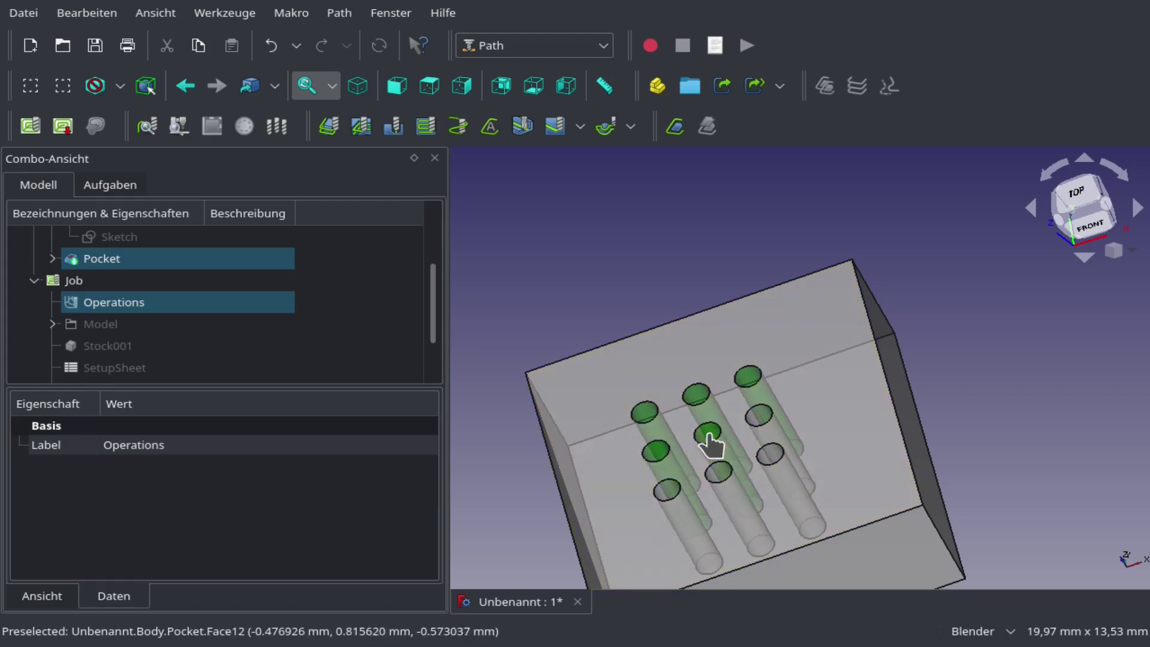
ctrl+click(760, 419)
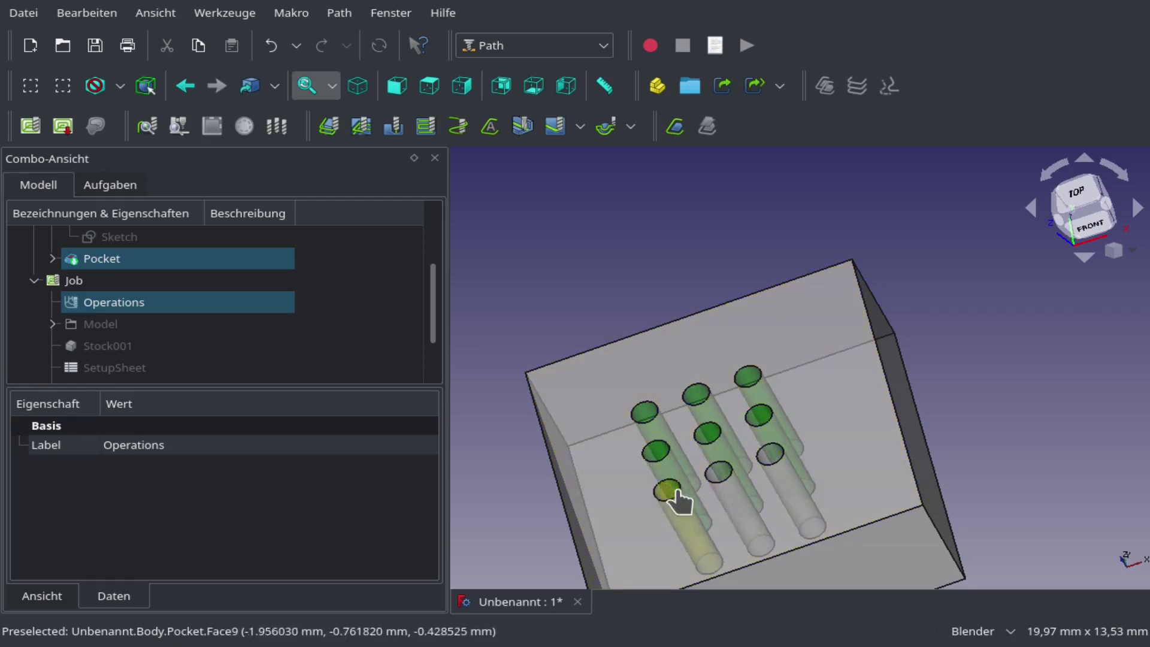
ctrl+click(679, 494)
ctrl+click(720, 472)
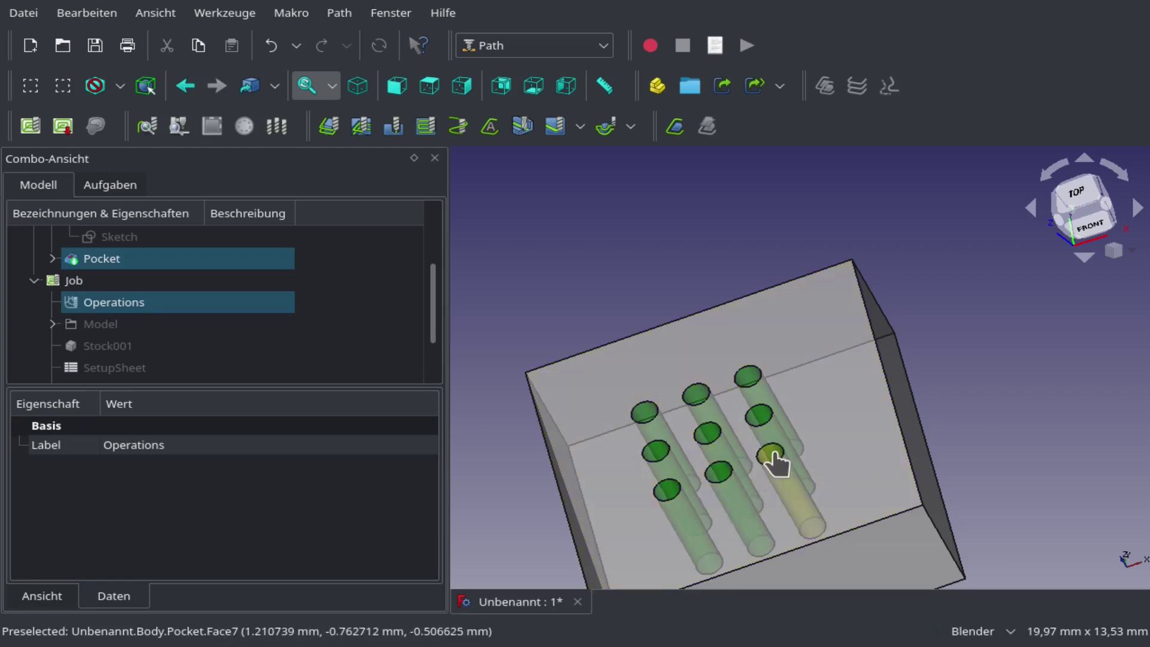
ctrl+click(771, 456)
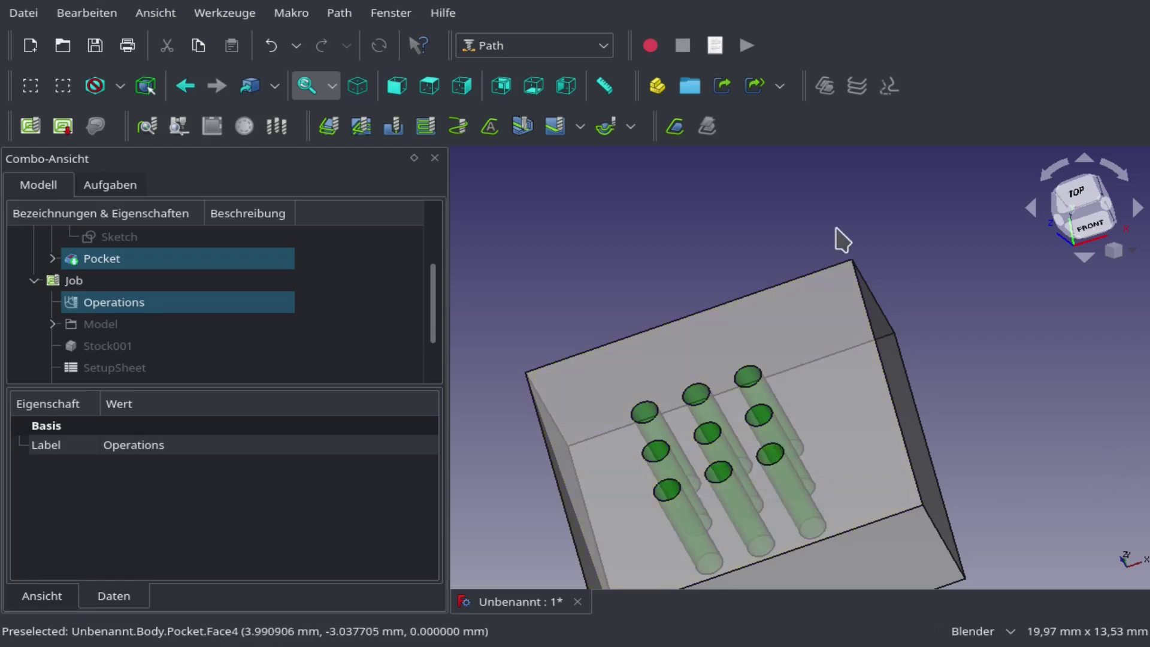
- Create a Drilling operation on the selected holes, apply it, and review its 0 to −4 mm depths
click(399, 130)
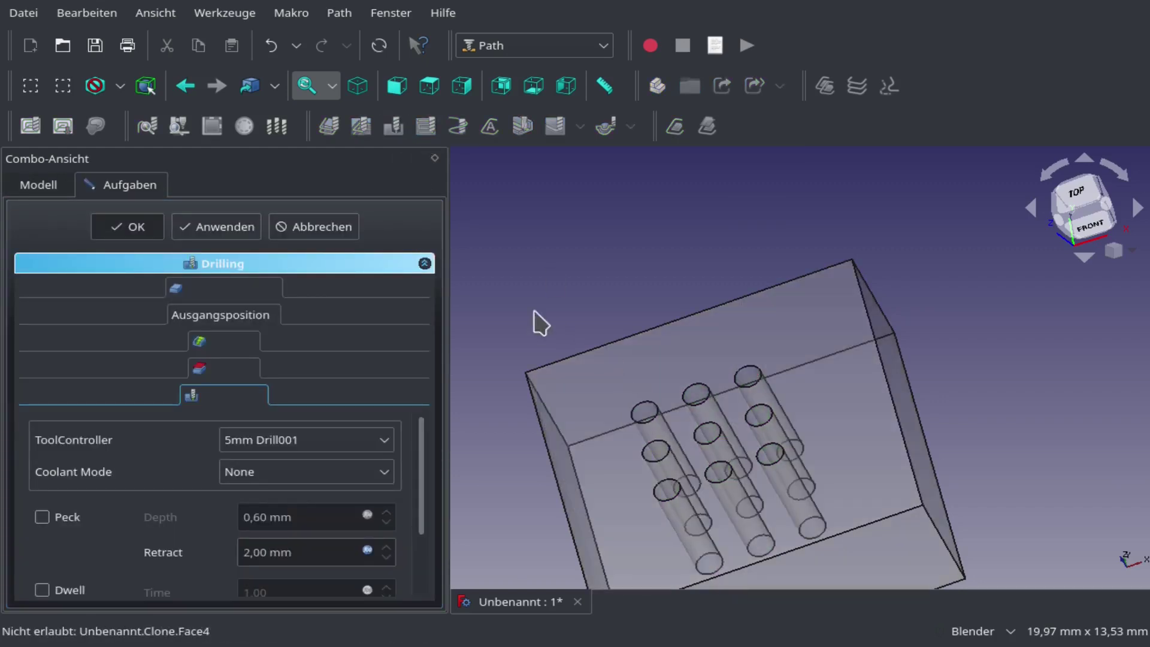
click(244, 292)
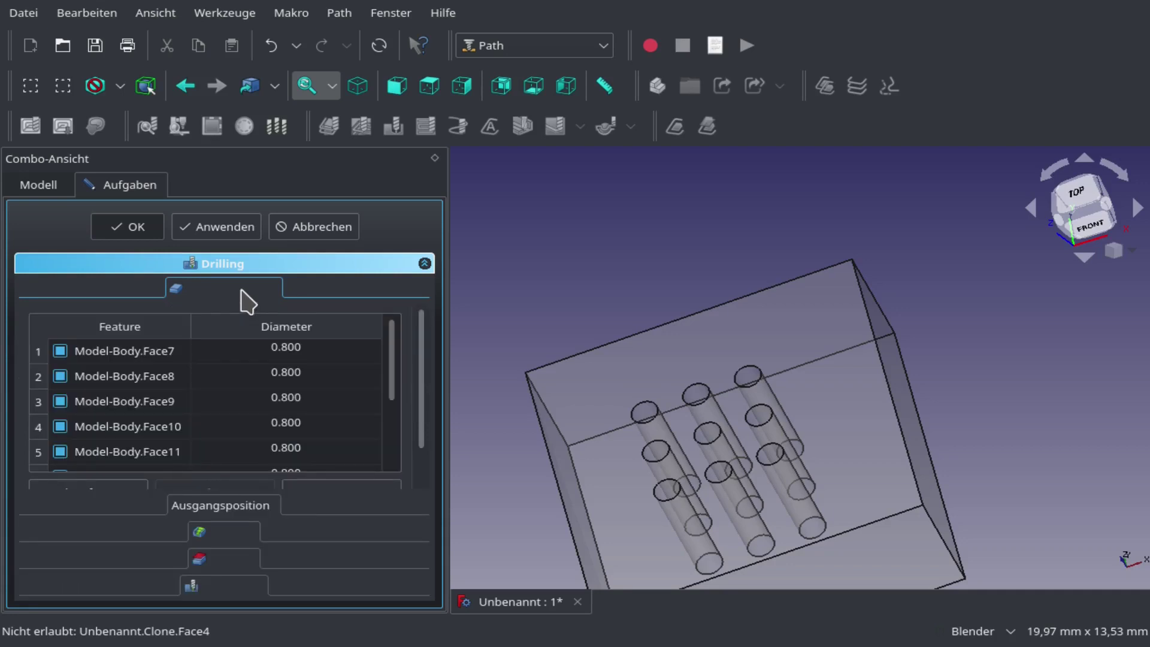
click(234, 509)
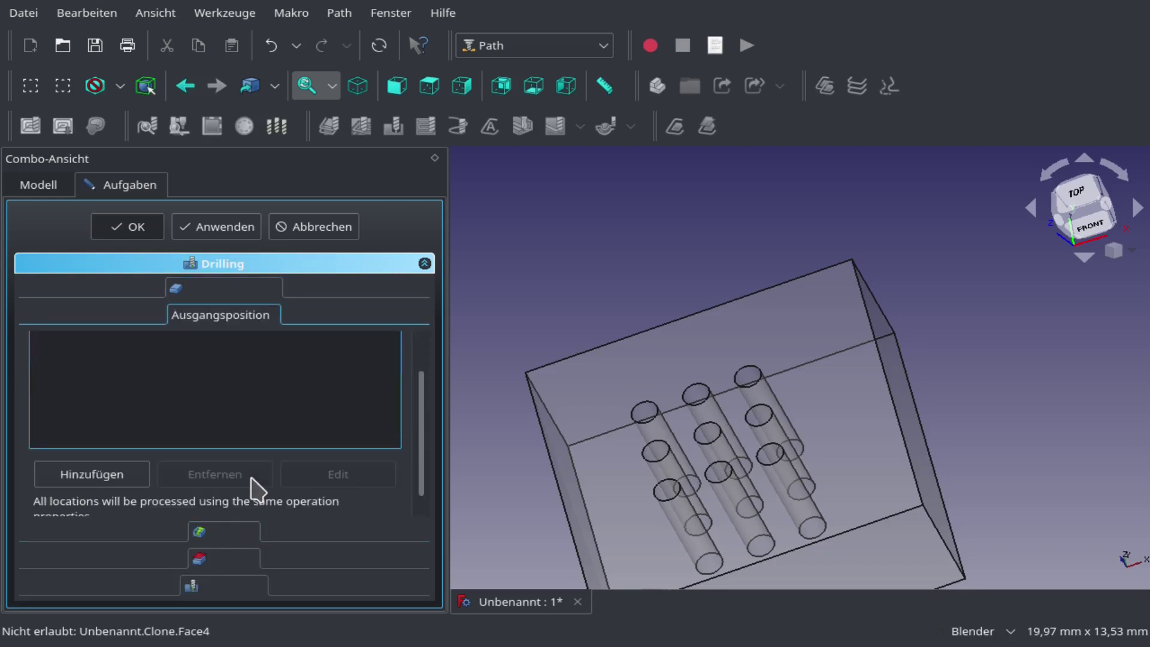
click(92, 474)
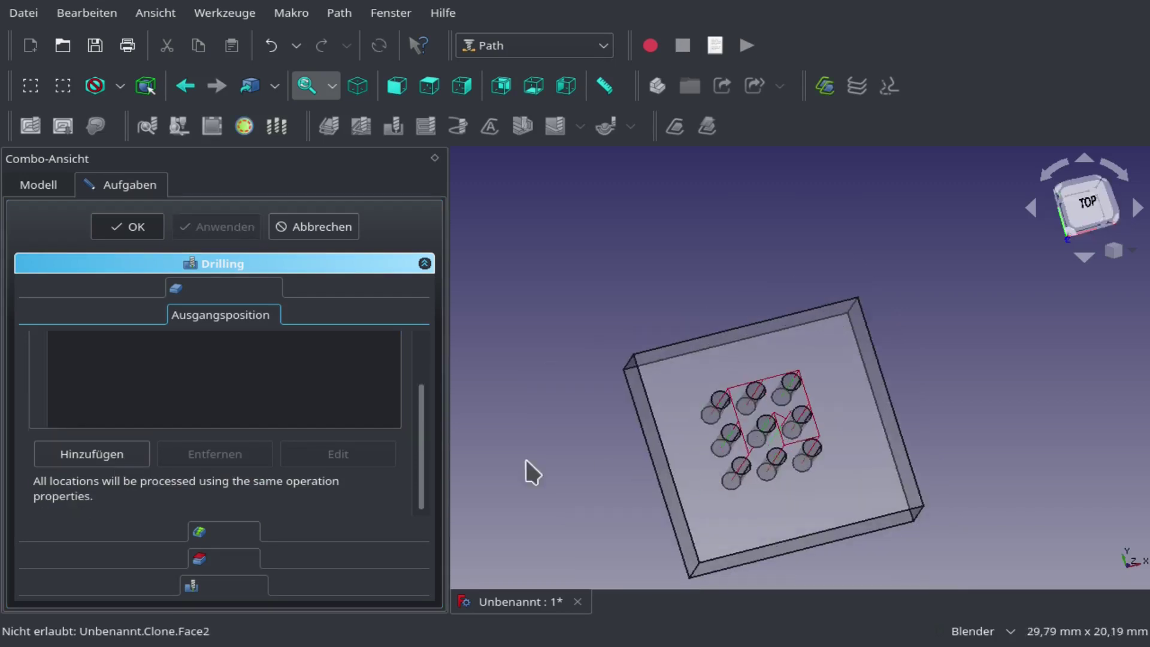
click(234, 540)
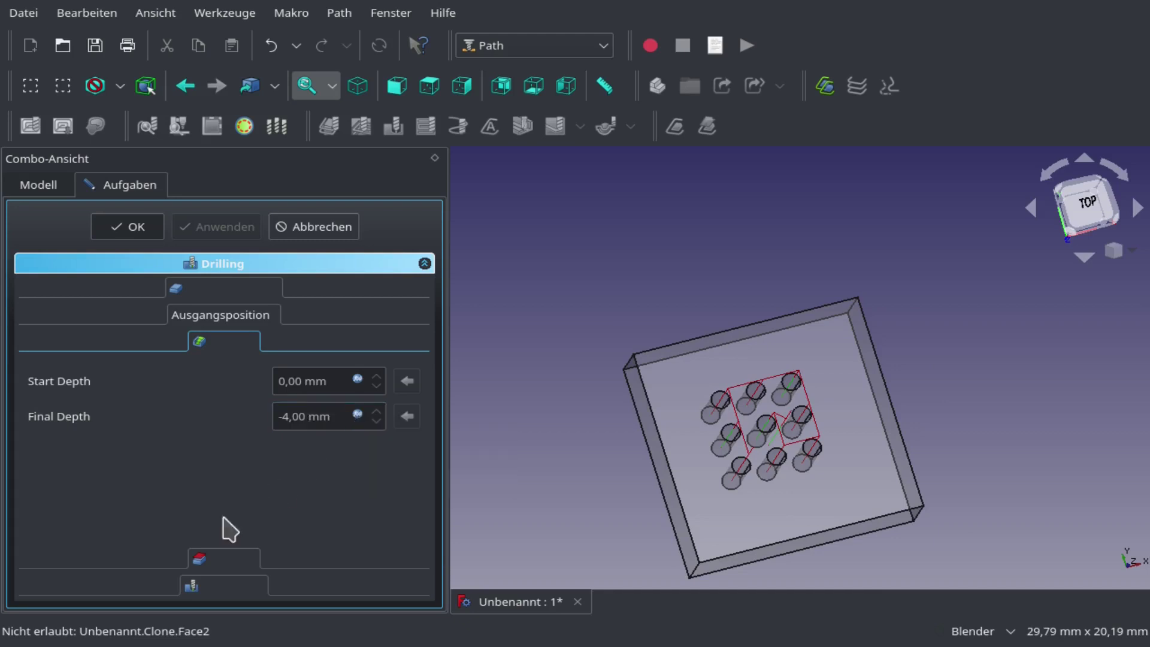
- Set the Drilling operation's Safe Height and Clearance Height to 1 mm
click(231, 566)
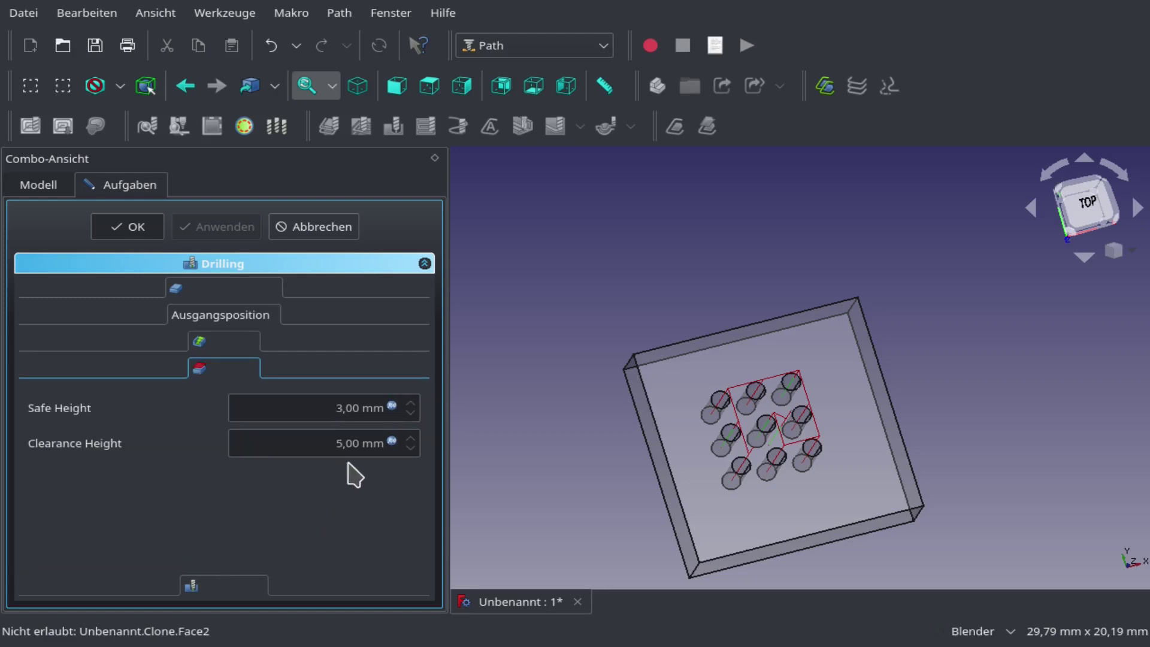
click(391, 406)
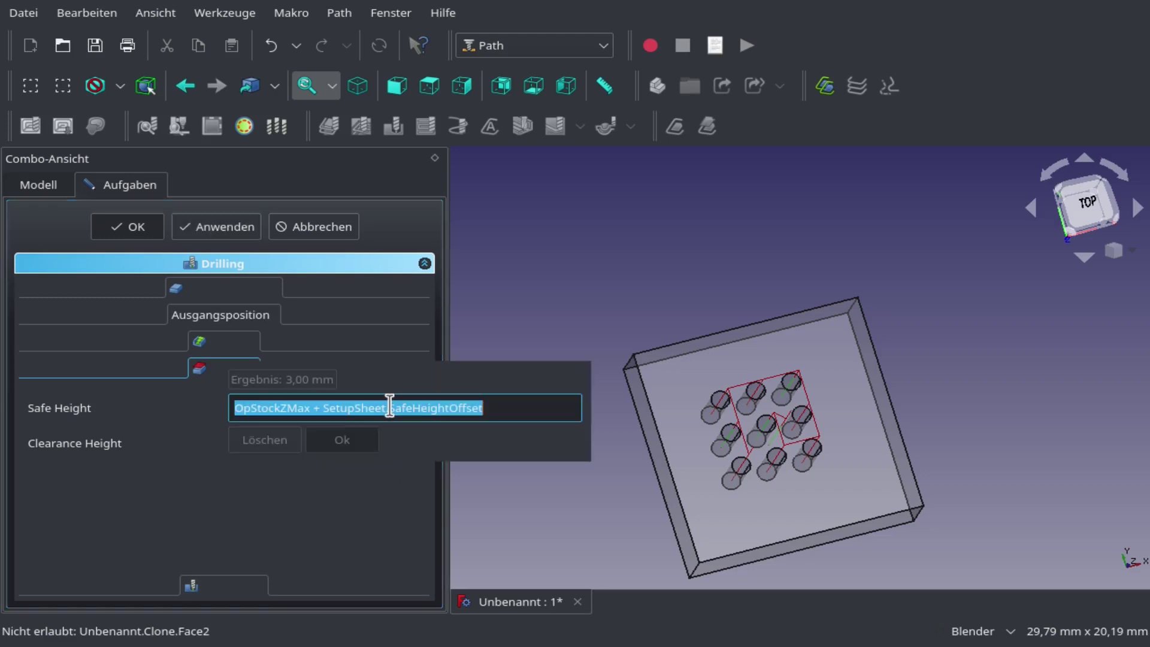
text(1)
click(342, 440)
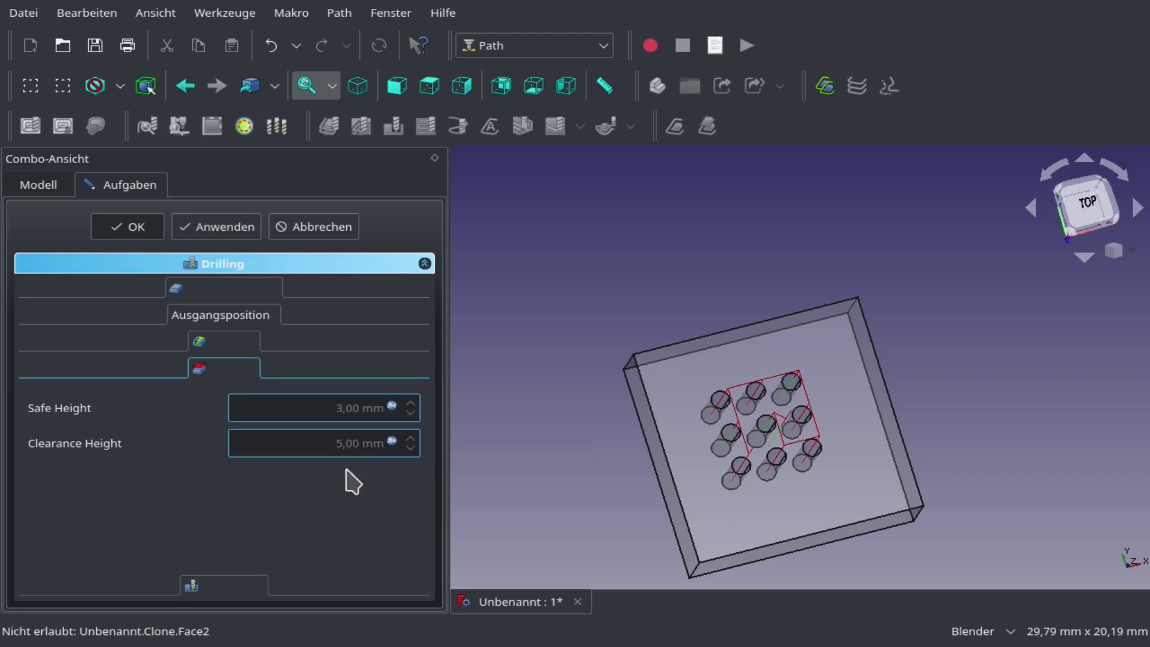
click(392, 441)
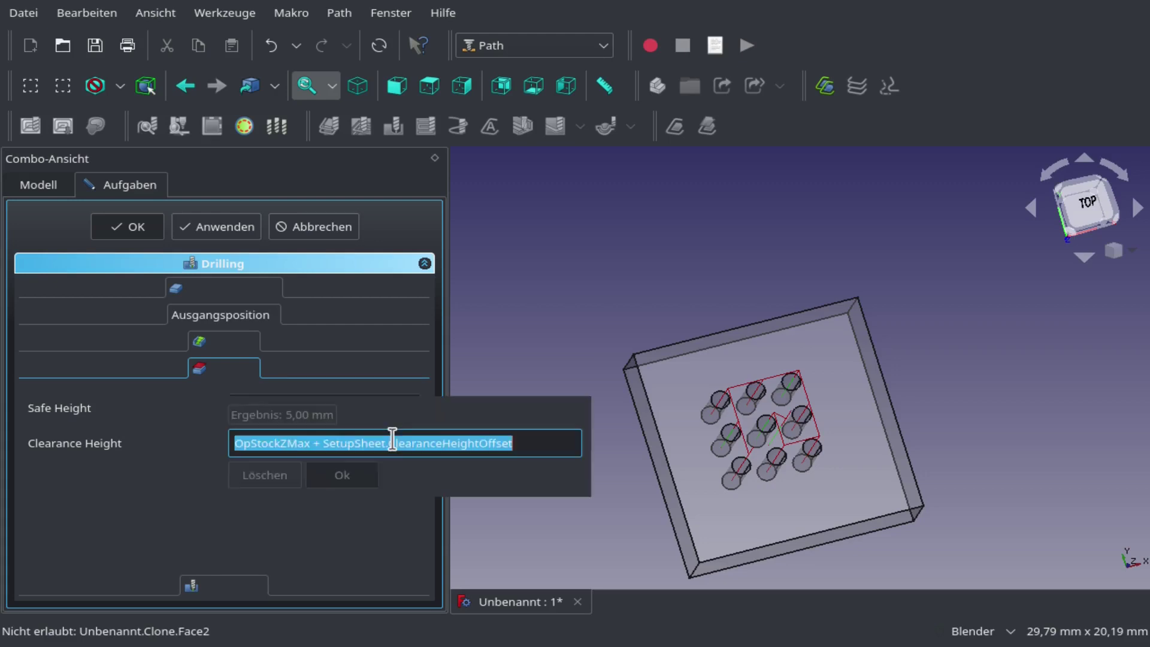
text(1)
click(351, 476)
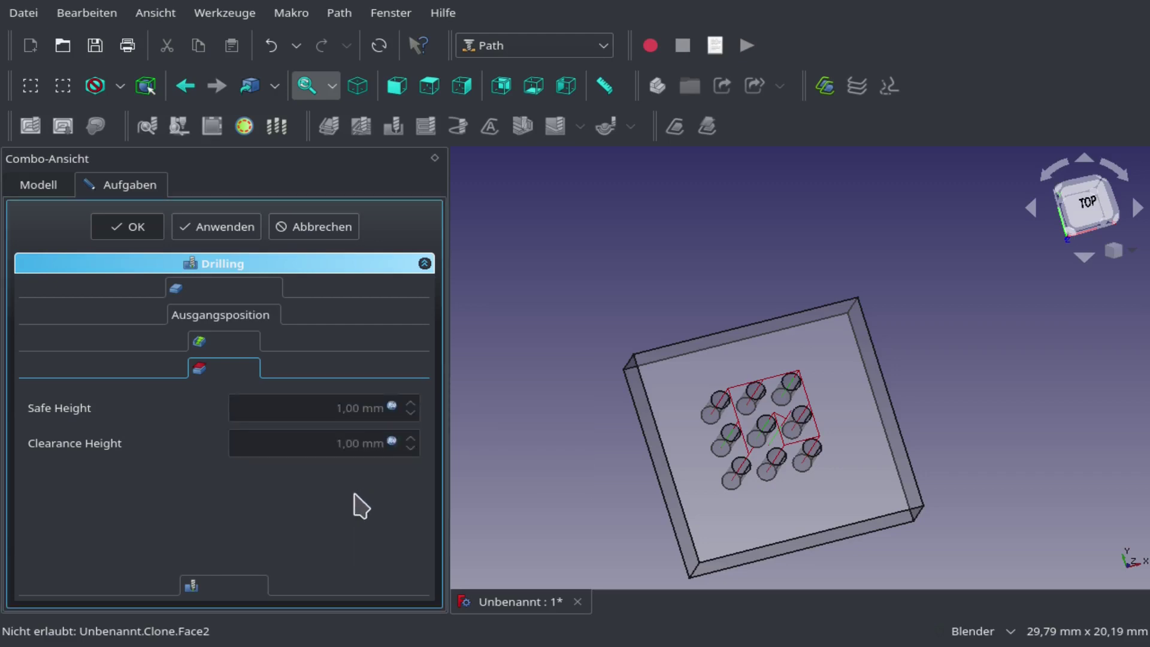
- Set the Final Depth to −4,10 mm and commit the Drilling operation
click(244, 582)
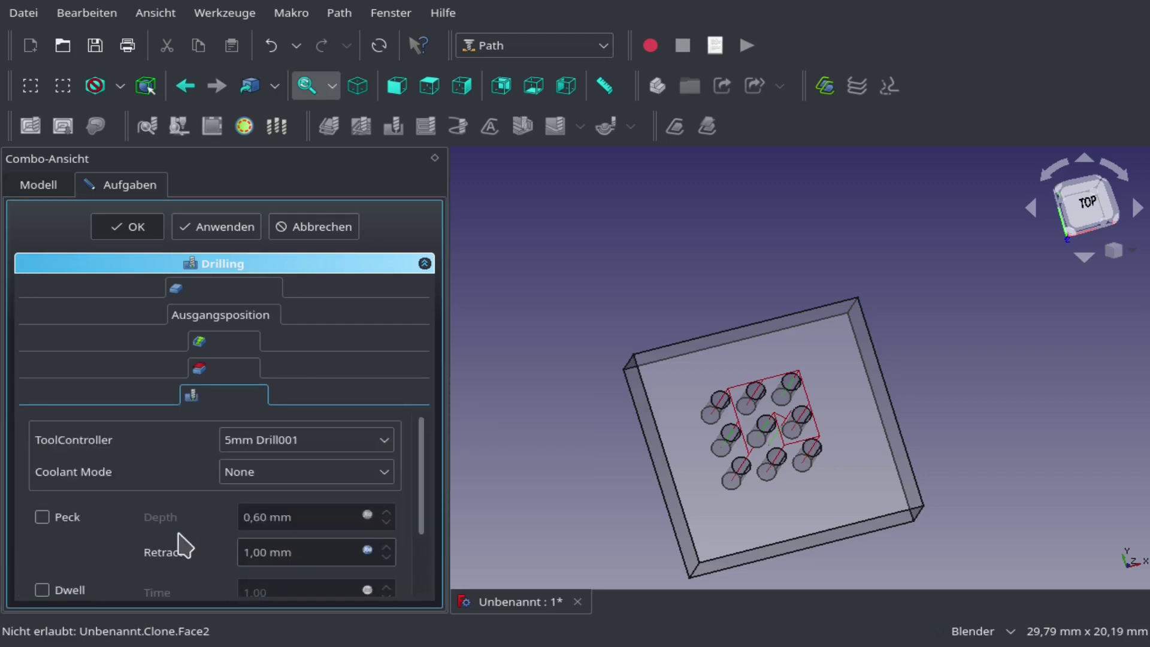
scroll(183, 536, down, 3)
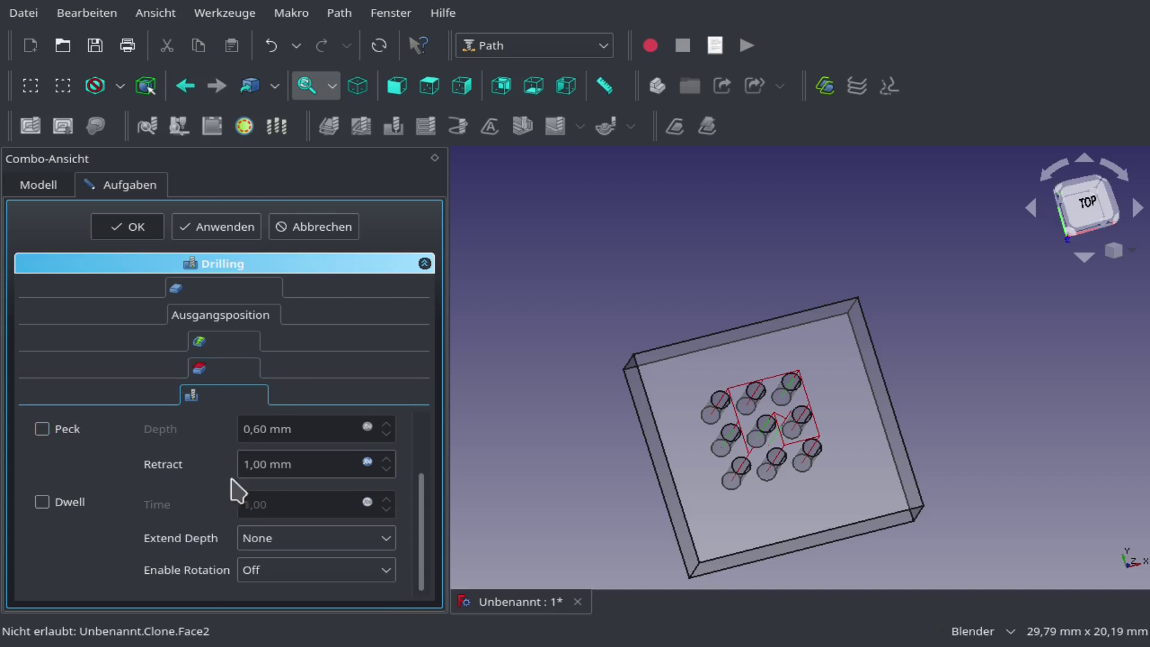
click(206, 227)
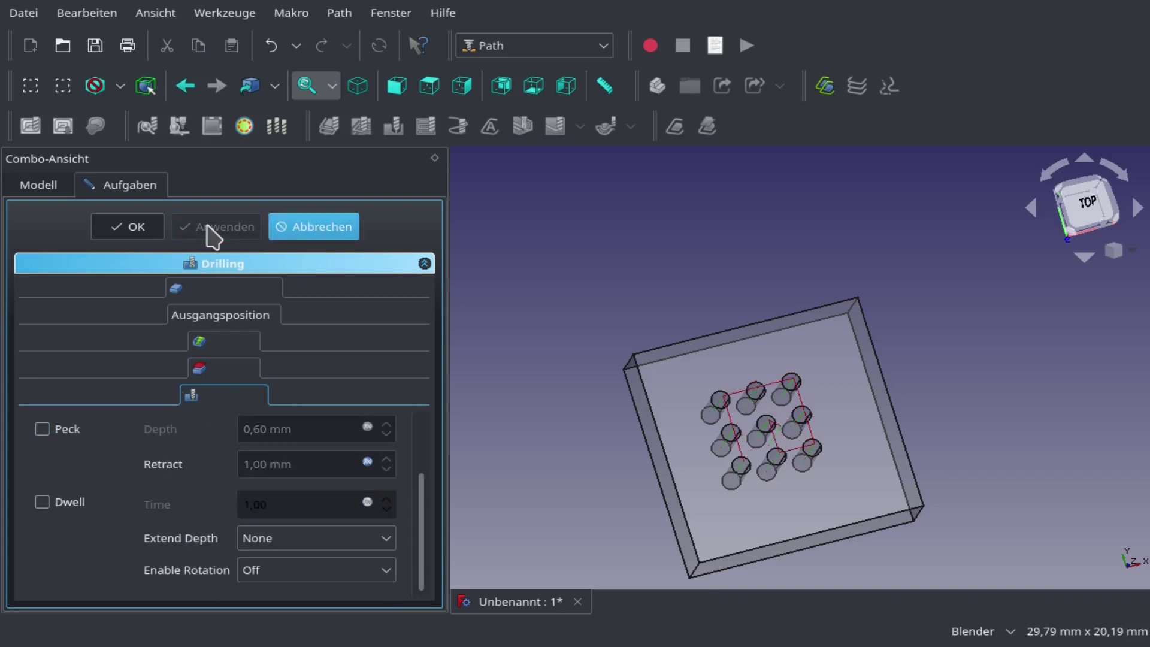
click(135, 235)
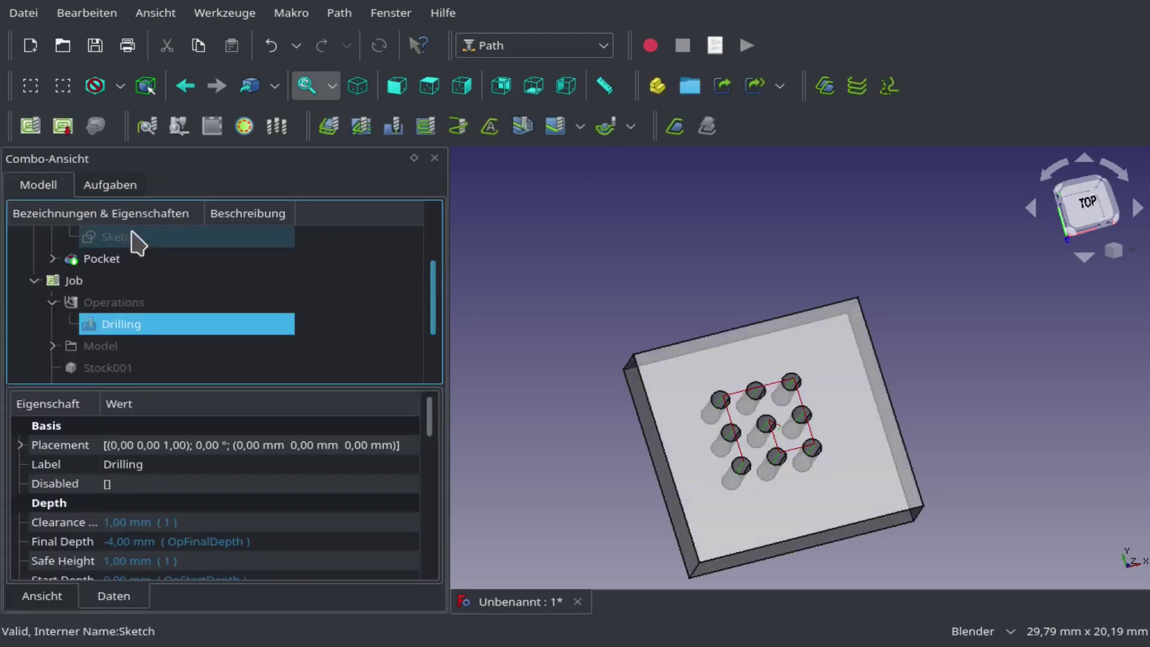
middle_drag(1055, 544, 967, 466)
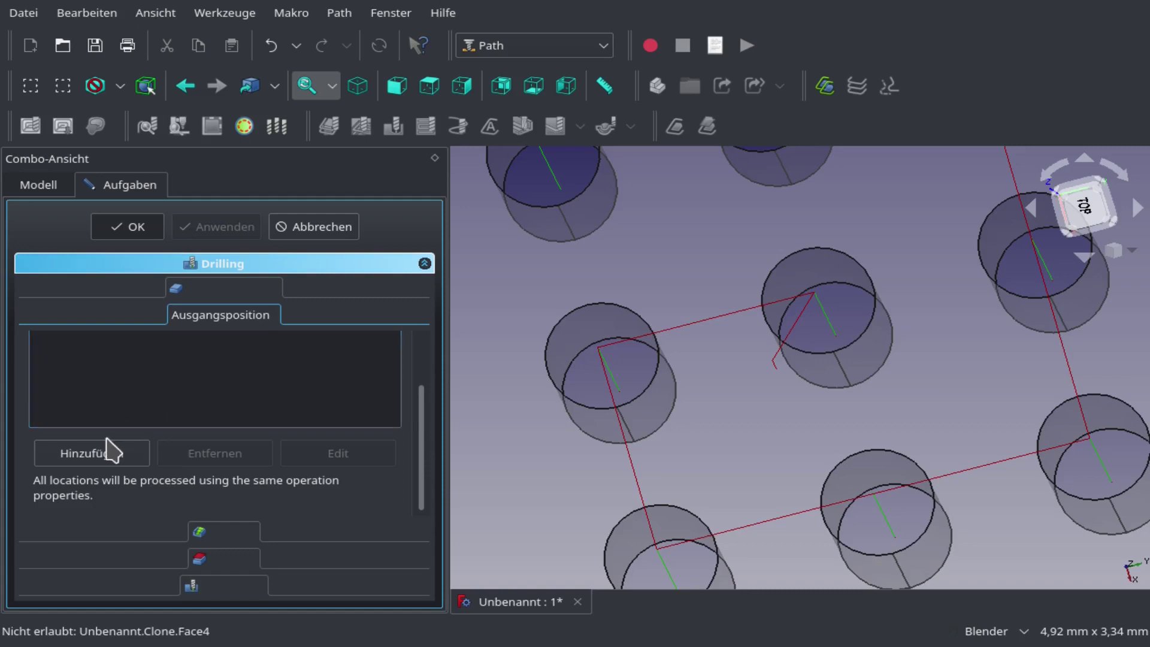
click(153, 232)
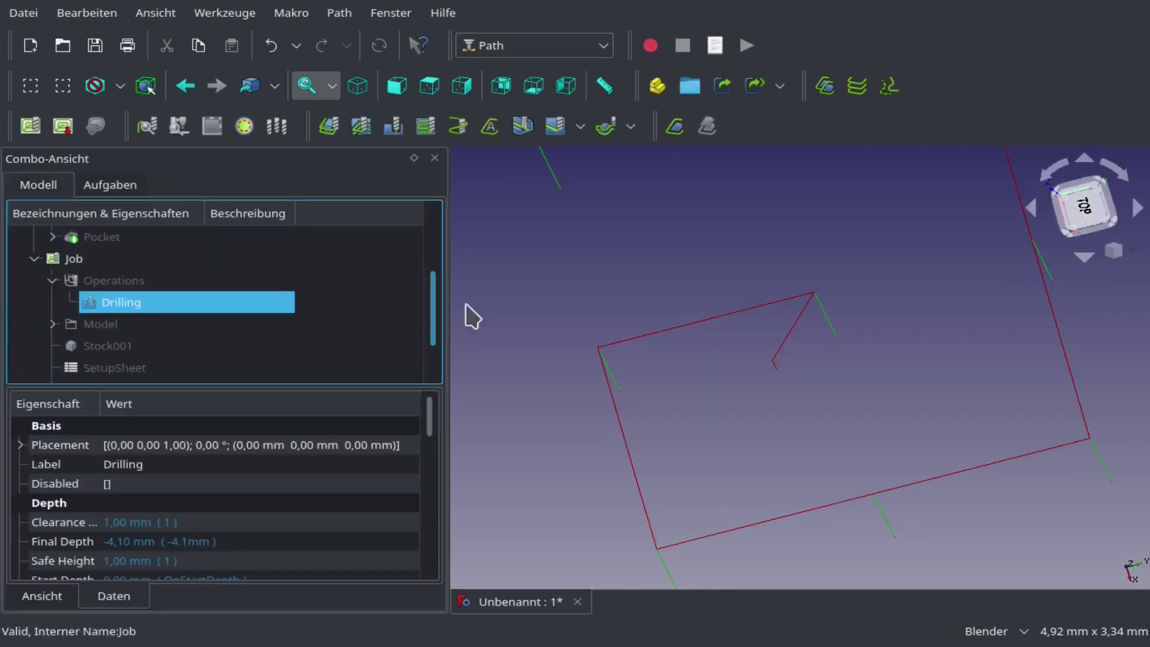
scroll(629, 347, down, 3)
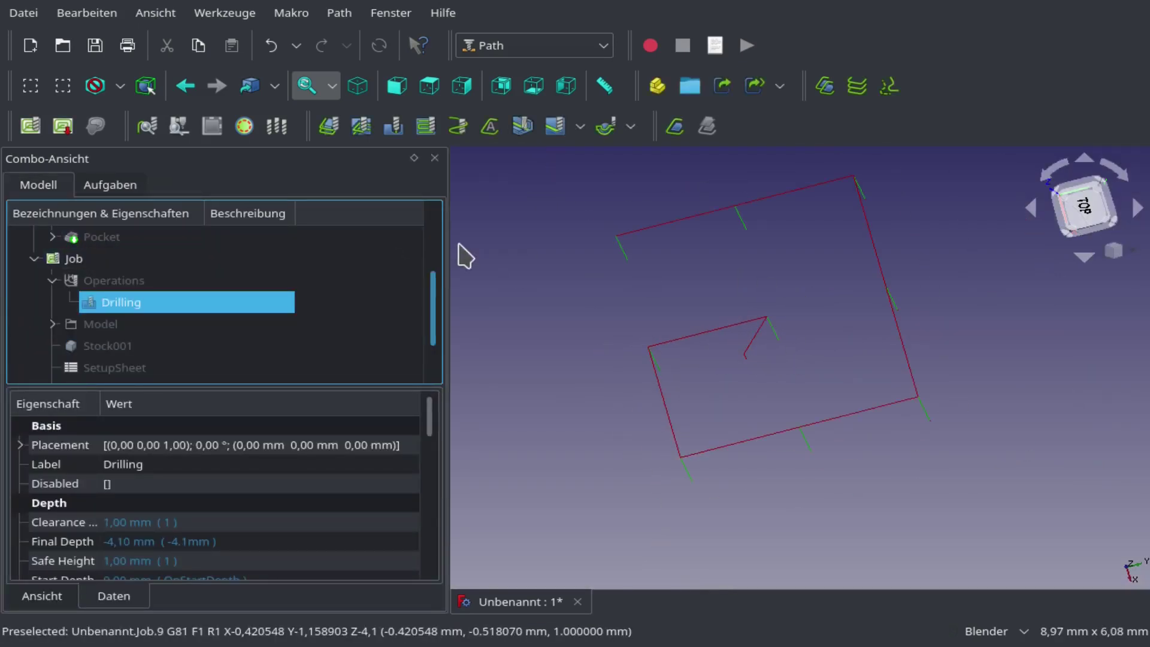
- Run the drilling job in the Path Simulator and accept the result
click(177, 127)
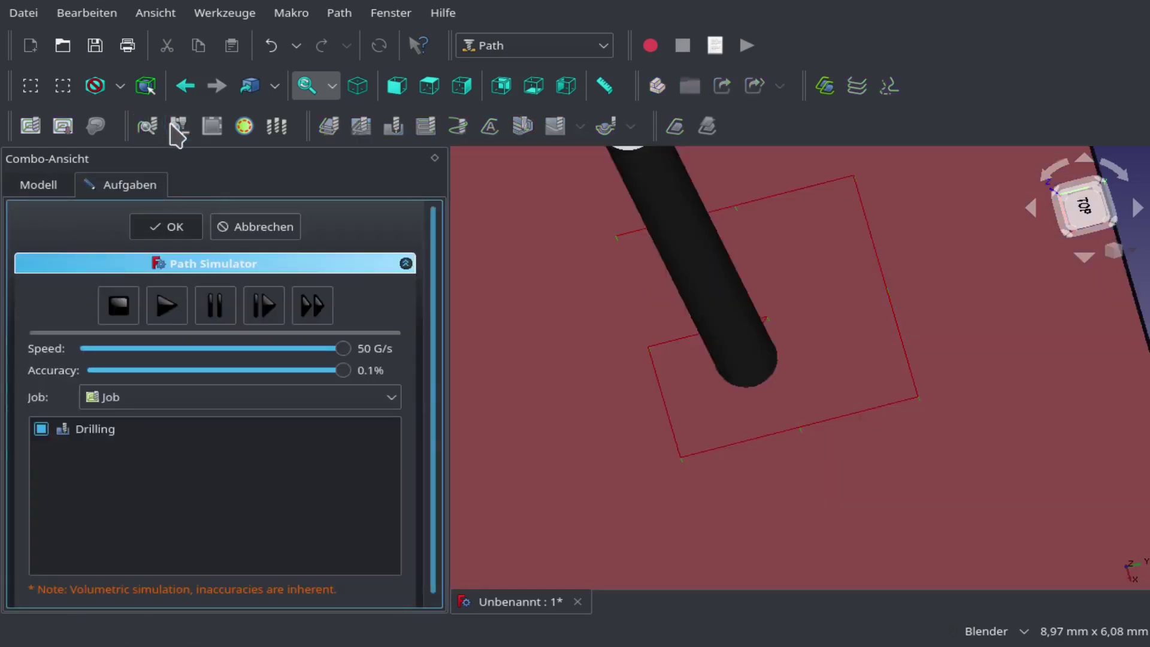
click(174, 312)
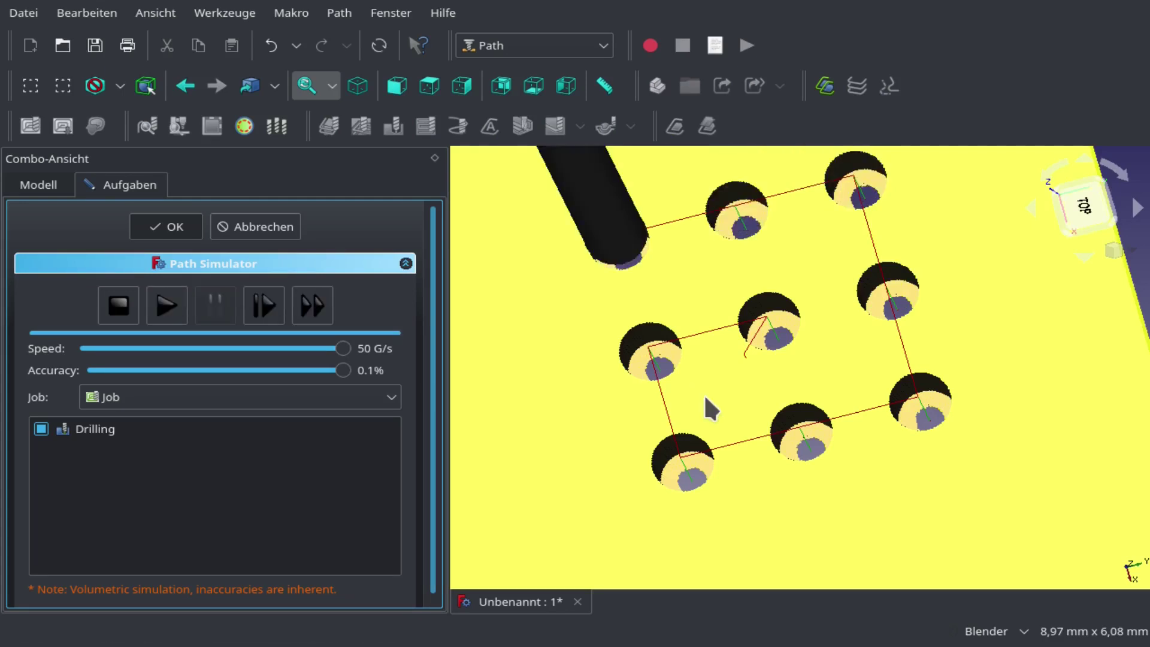
click(174, 227)
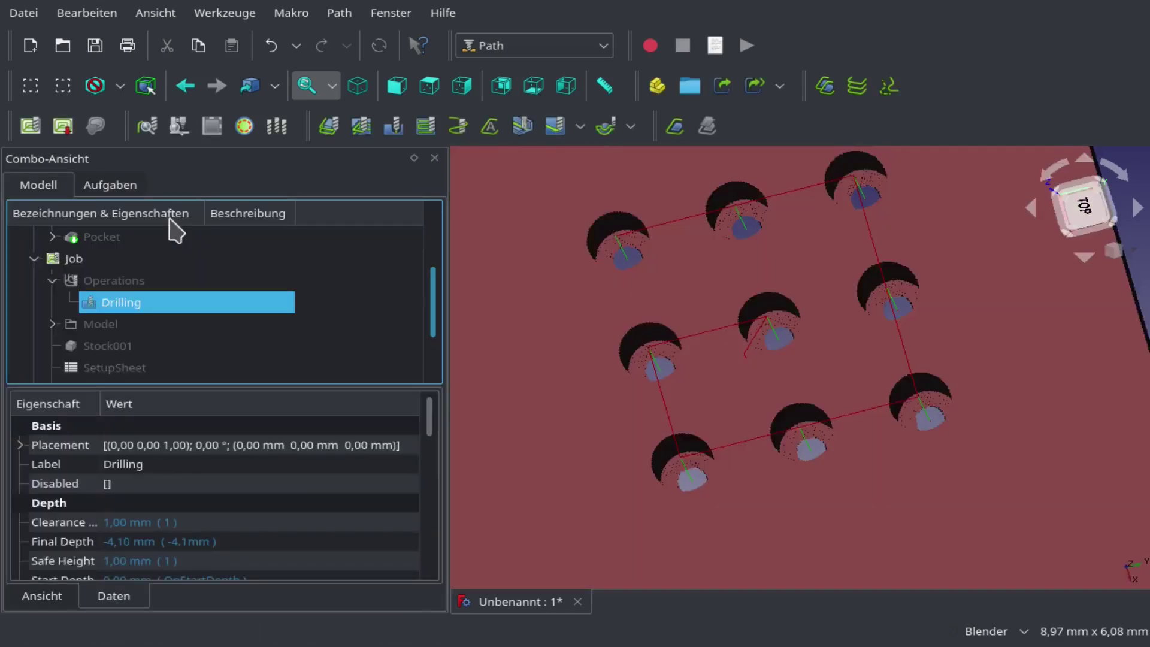
- Hide the CutMaterial result, show the Pocket body again, and tilt the view onto the block
scroll(218, 328, down, 2)
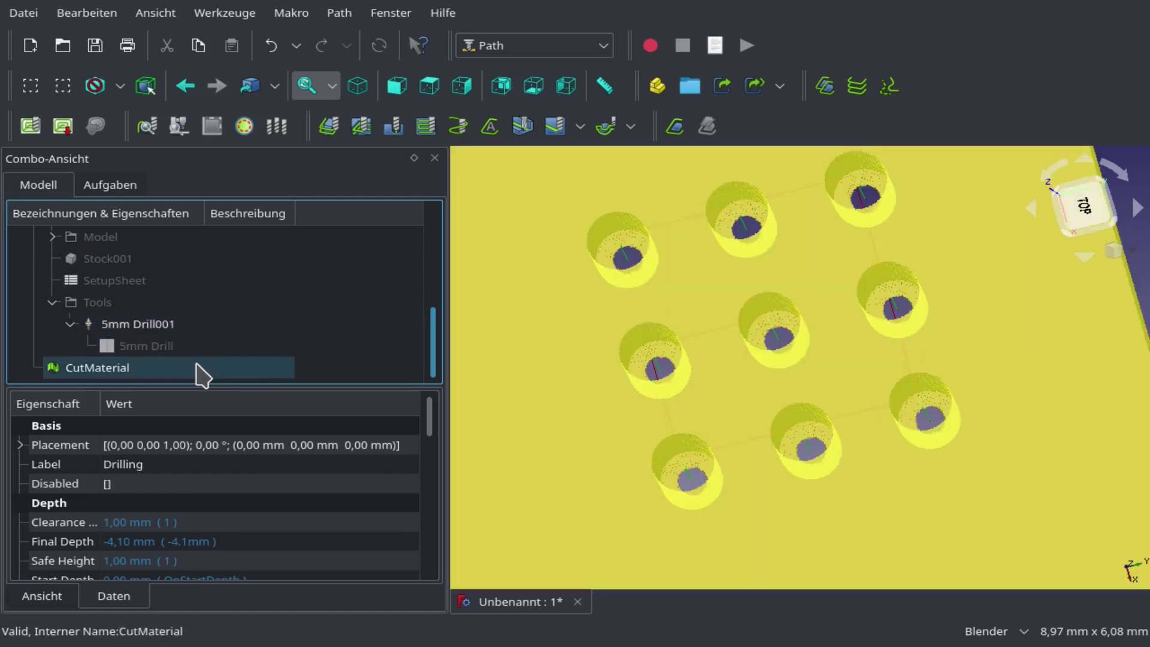
click(202, 375)
key(space)
scroll(282, 363, up, 5)
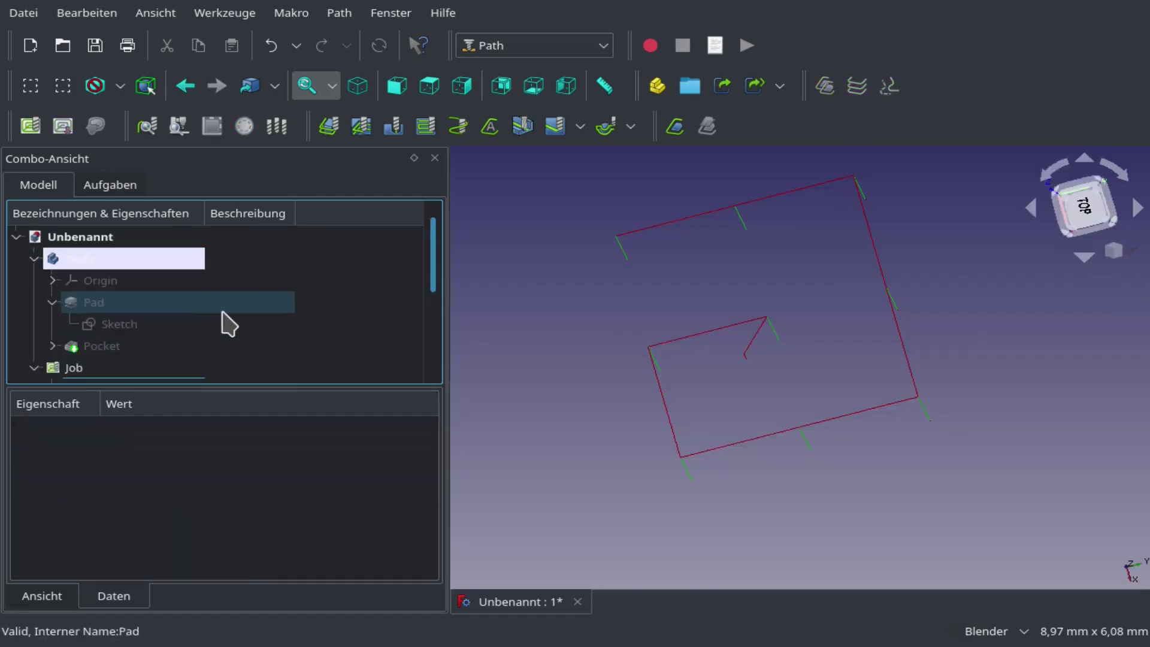
click(177, 347)
key(space)
scroll(770, 405, down, 5)
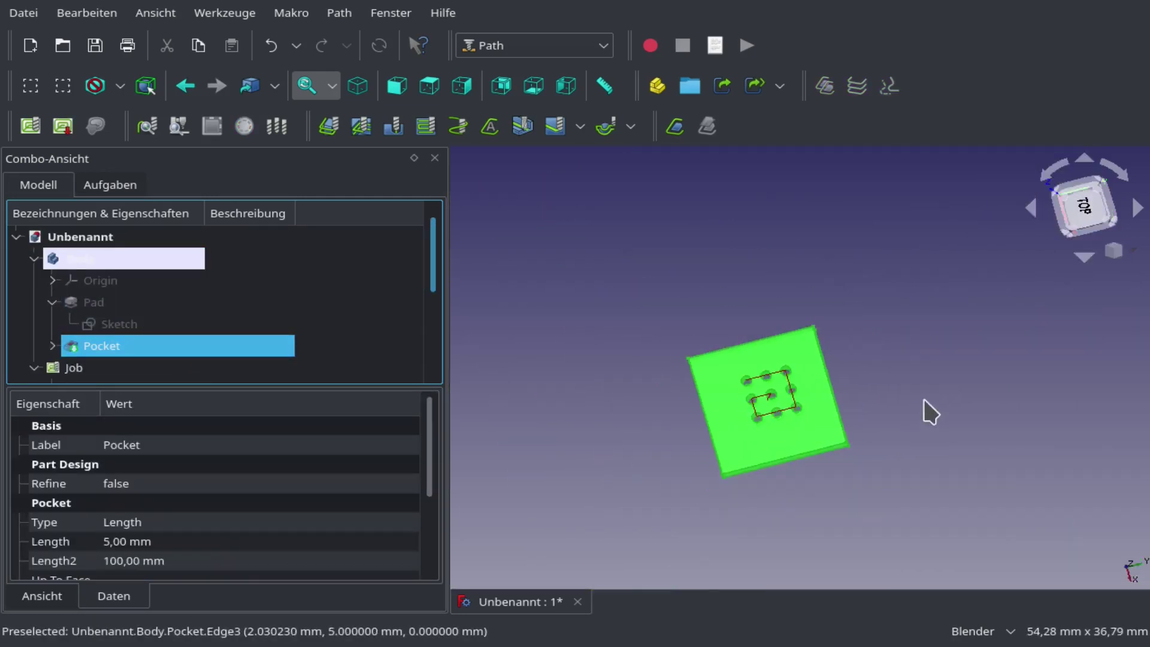
click(932, 503)
middle_drag(932, 503, 910, 494)
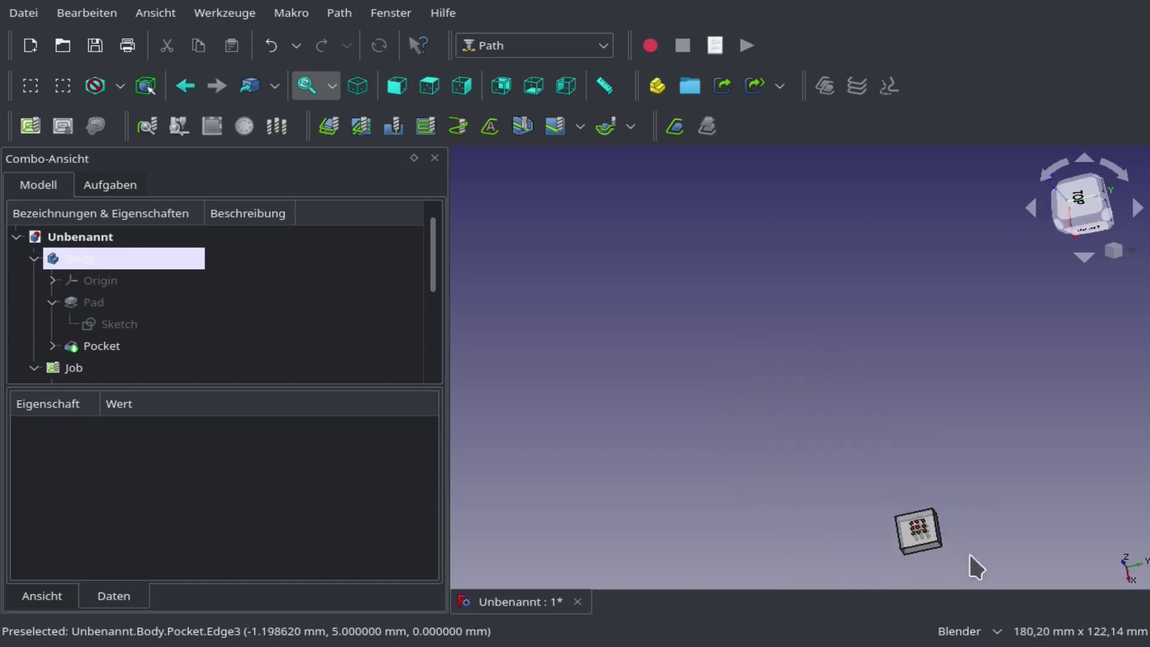
scroll(875, 539, up, 4)
scroll(695, 451, up, 3)
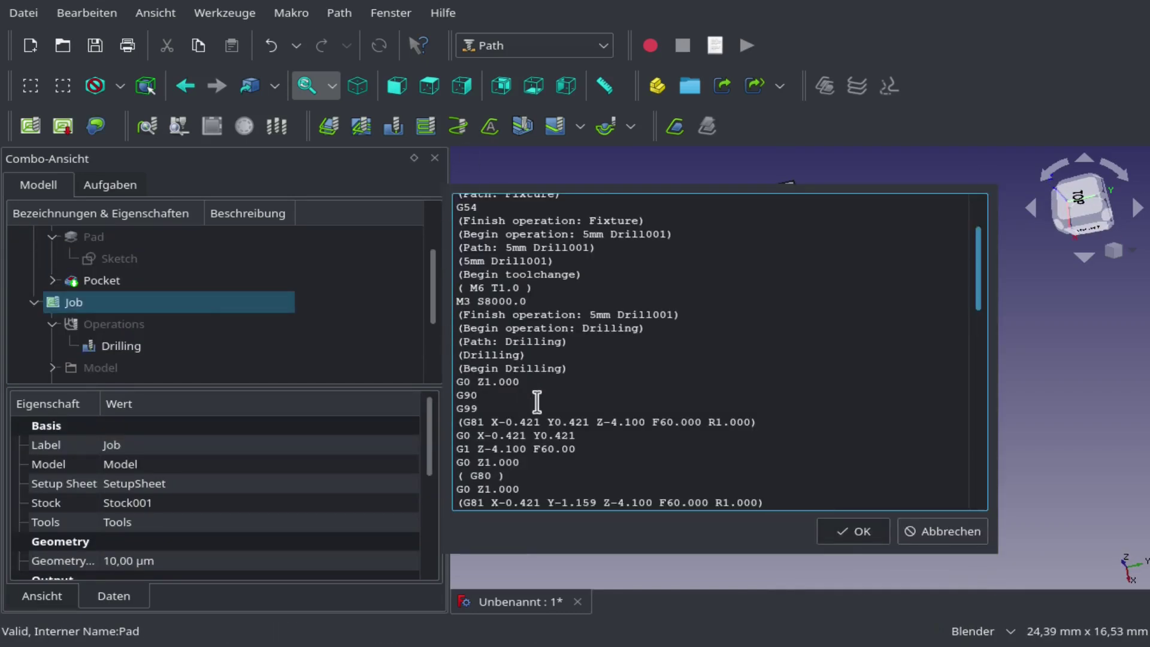
- Scroll through the post-processed grbl G-code to review its drilling commands
scroll(589, 461, down, 1)
scroll(501, 355, up, 4)
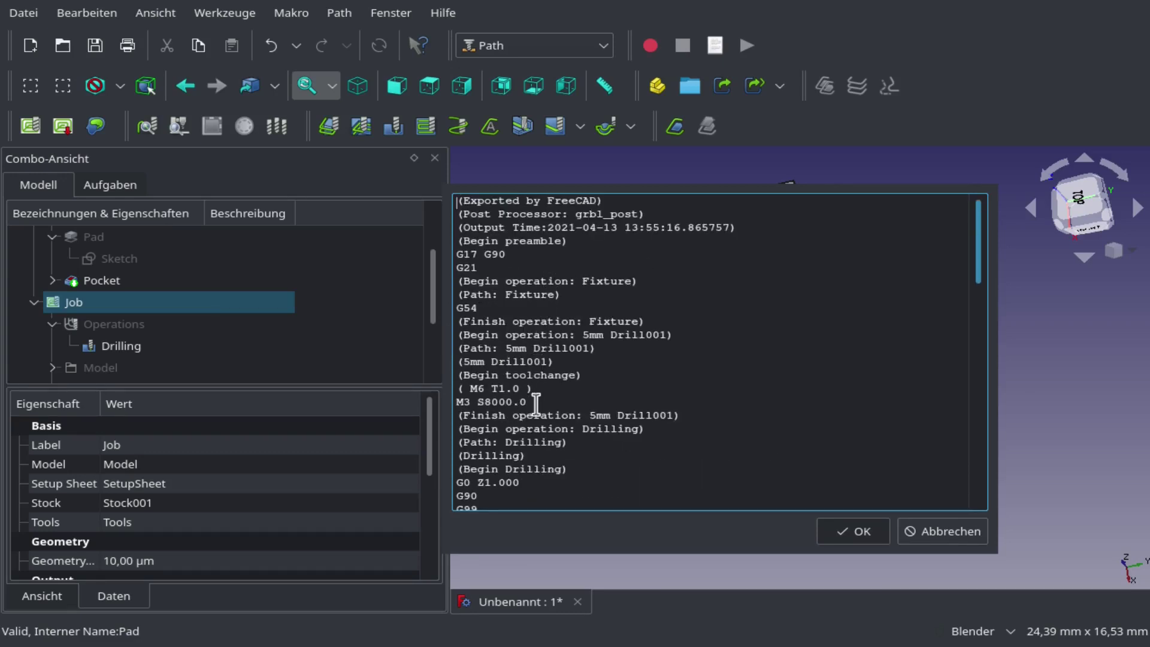
scroll(534, 406, down, 3)
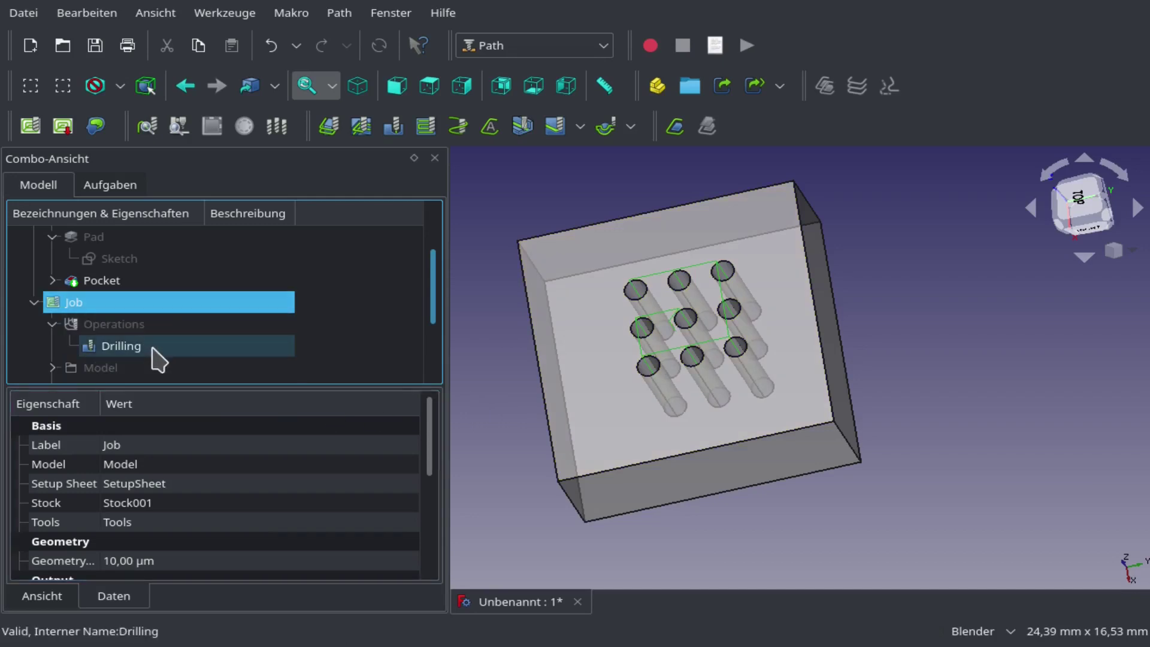
- Open the Drilling operation and turn on peck drilling, keeping the 0,60 mm peck depth
scroll(146, 348, down, 1)
double_click(138, 283)
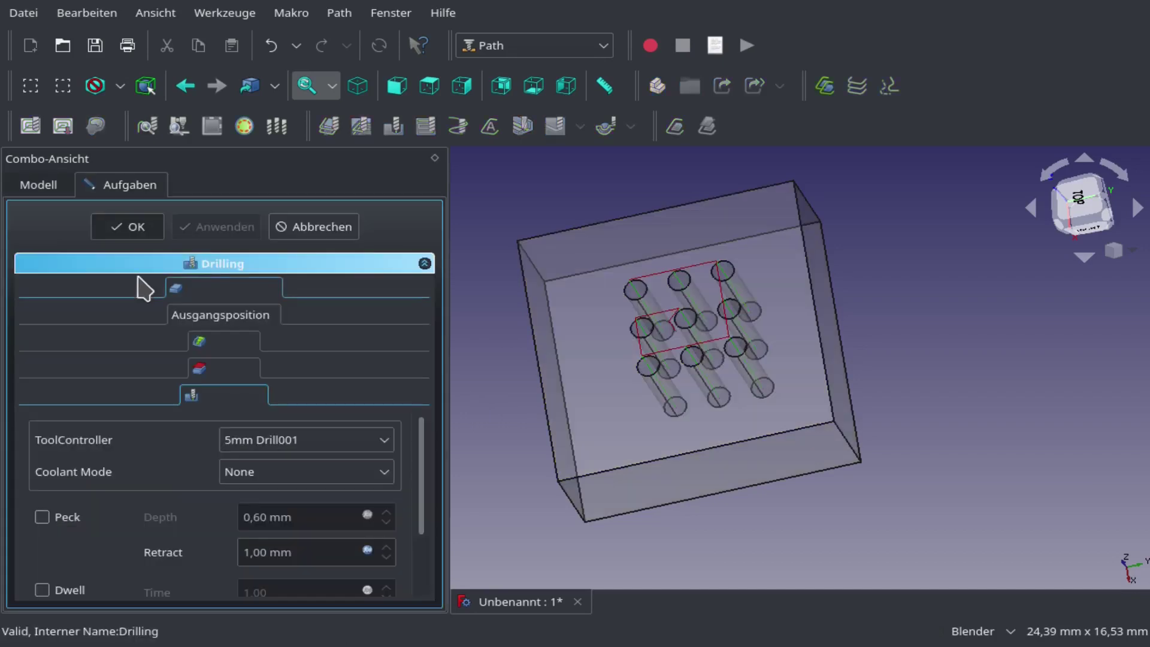
scroll(112, 464, up, 3)
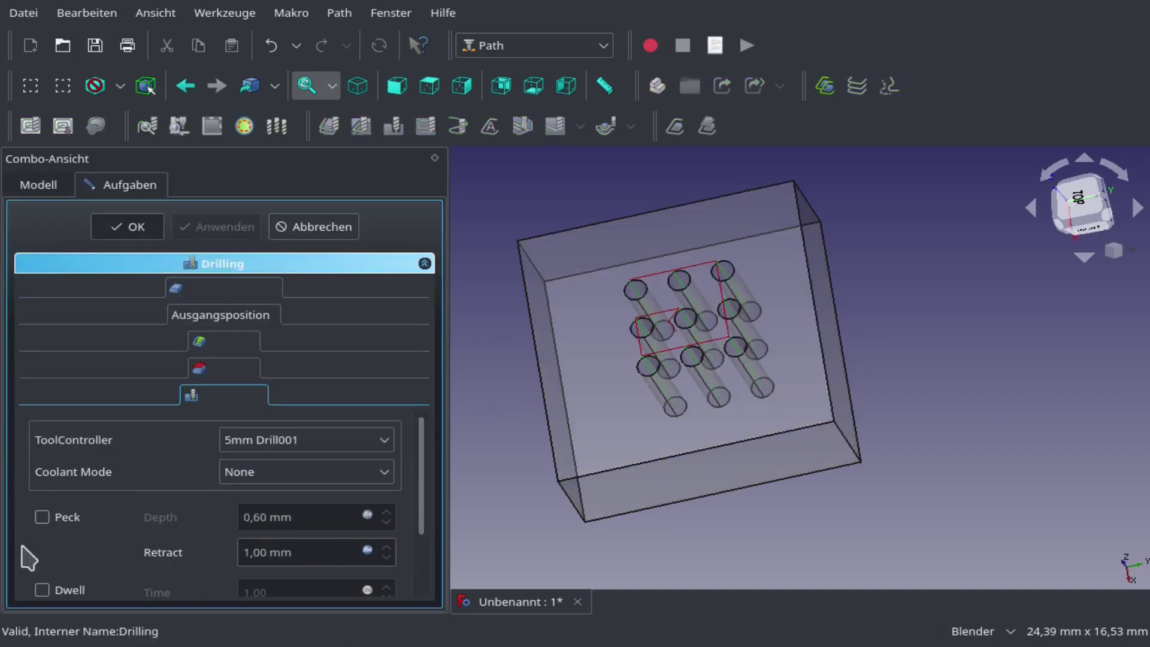
click(42, 517)
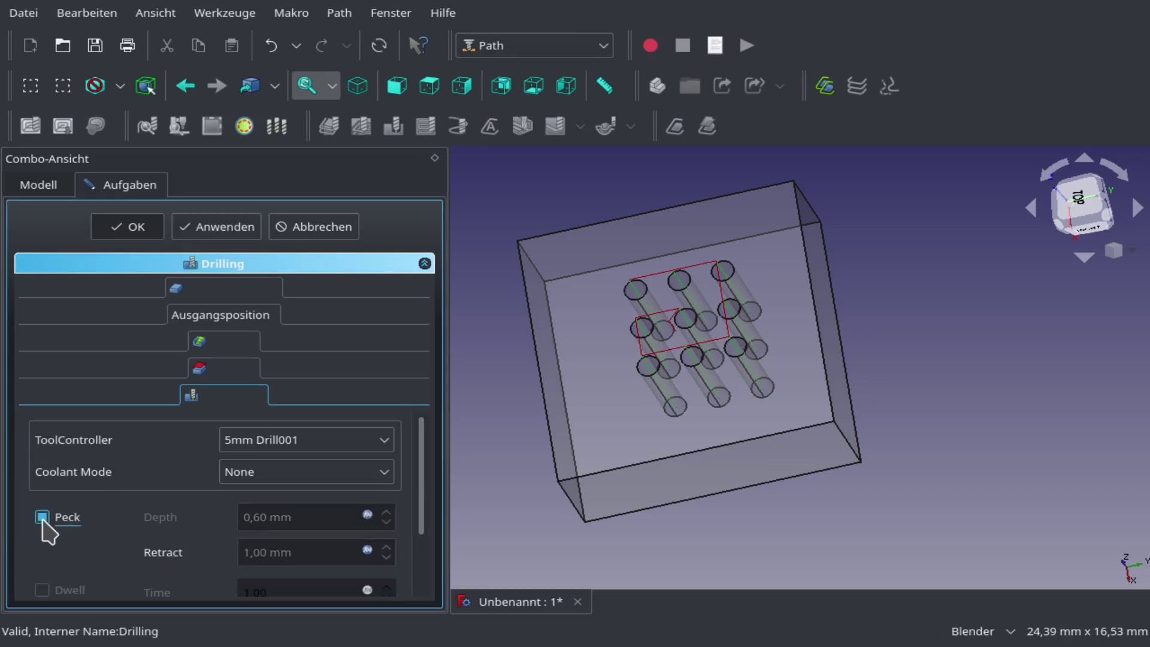
- Replace the Retract formula with a fixed value of 0,4 mm
click(367, 550)
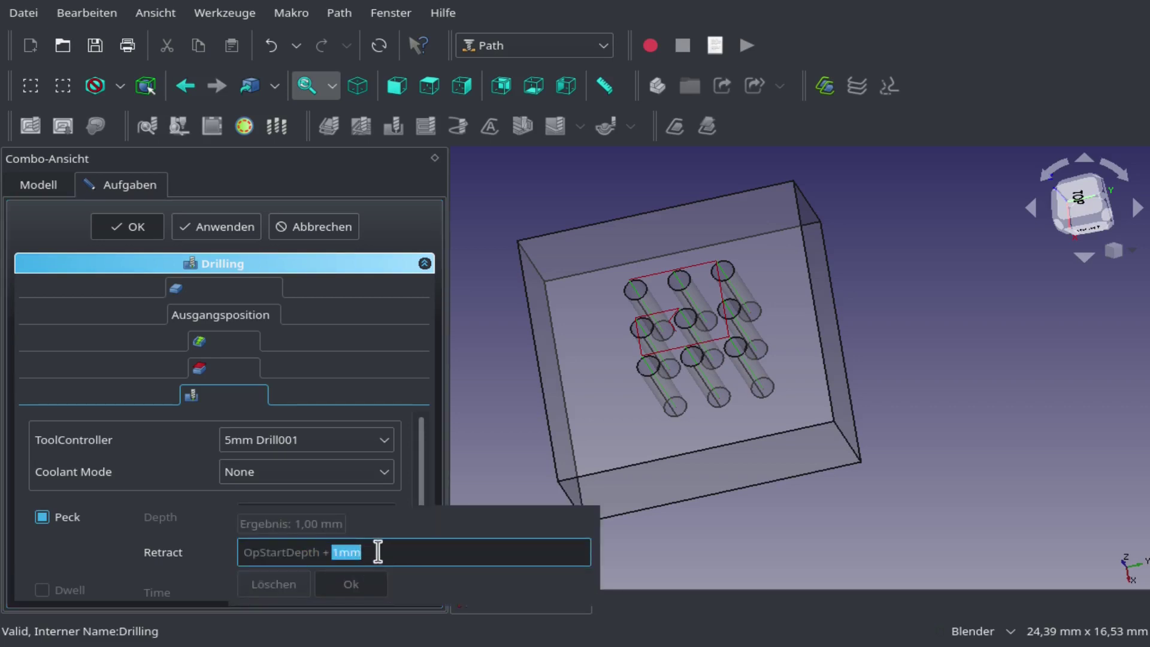
click(300, 585)
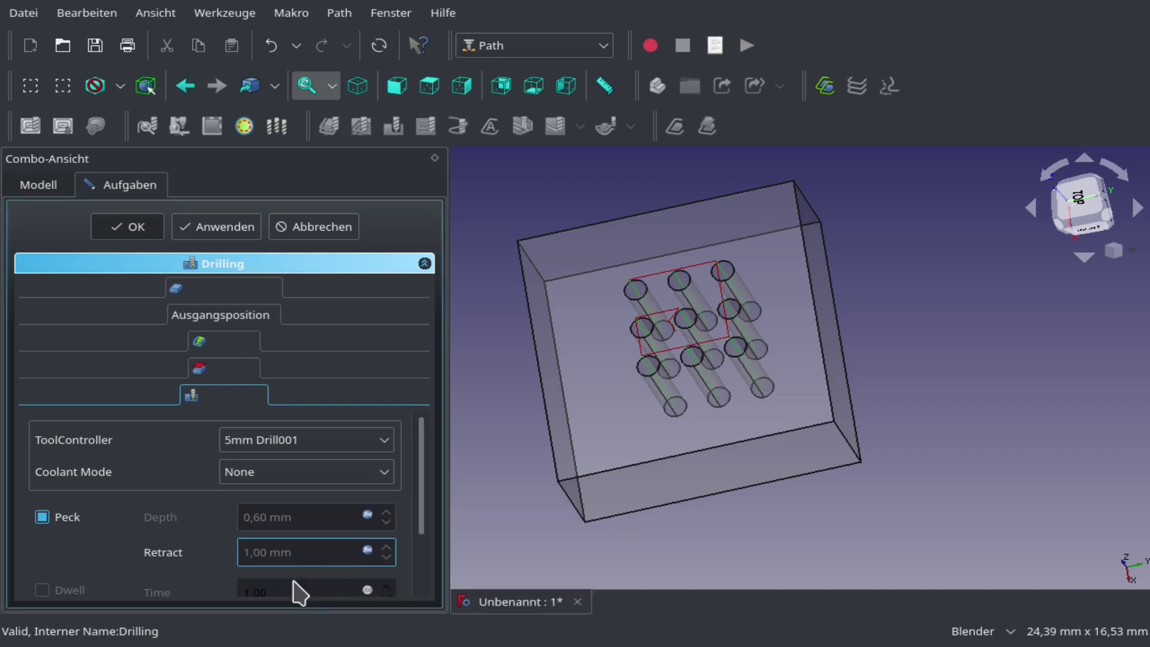
click(367, 550)
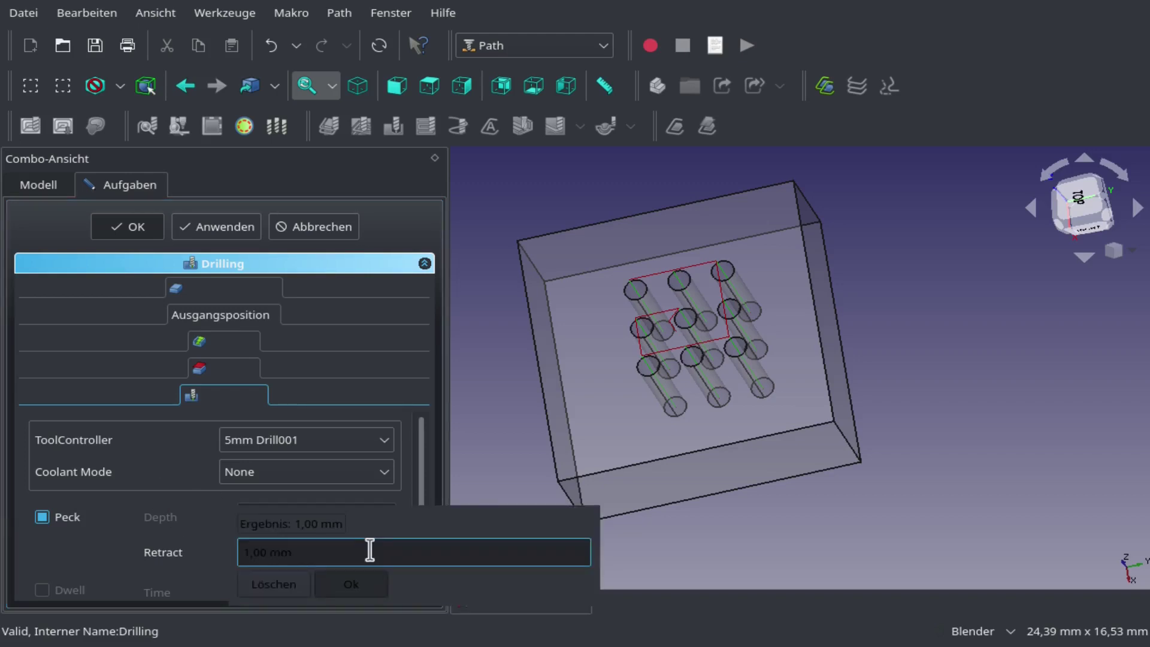
drag(302, 555, 195, 557)
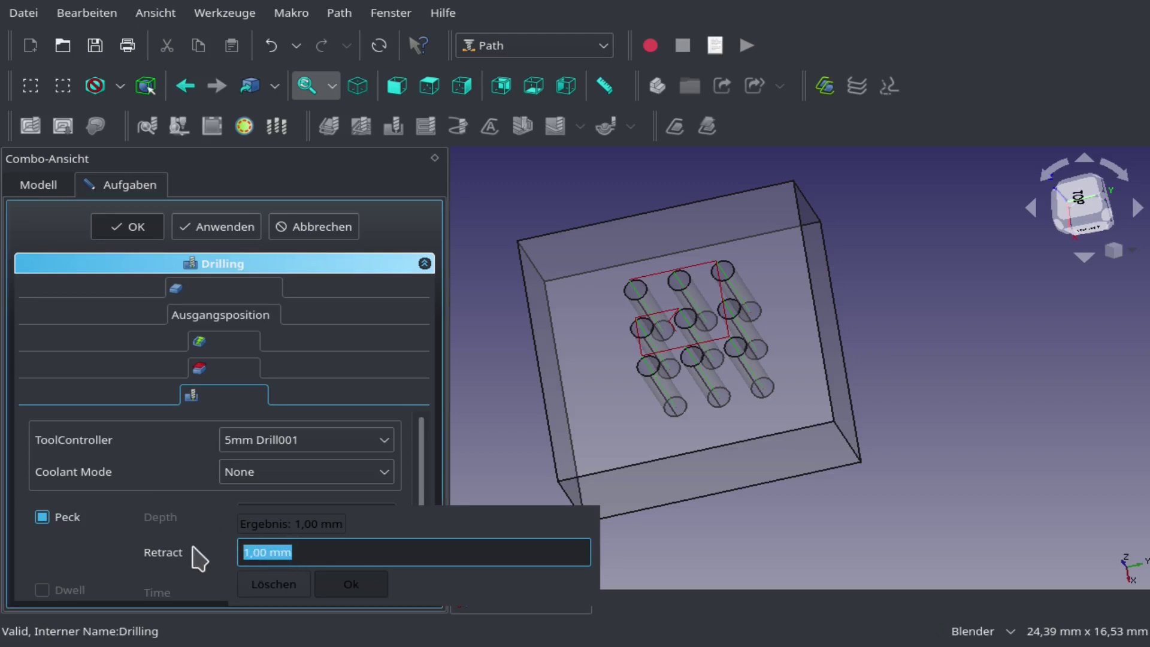
text(0,4)
drag(302, 548, 215, 555)
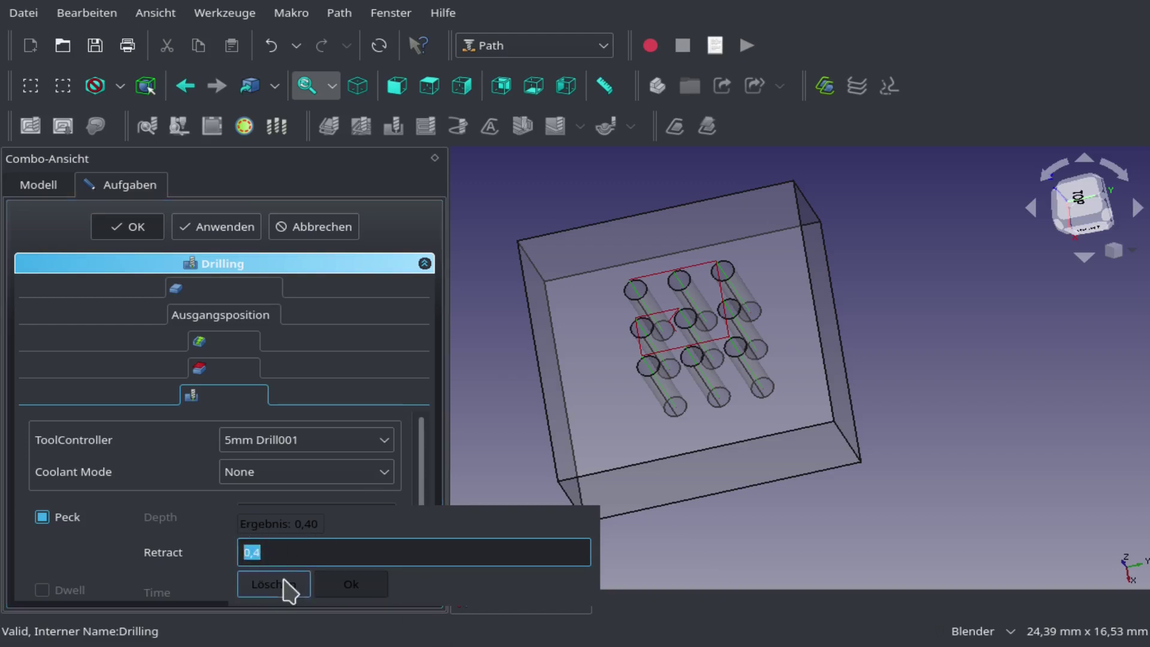
click(341, 589)
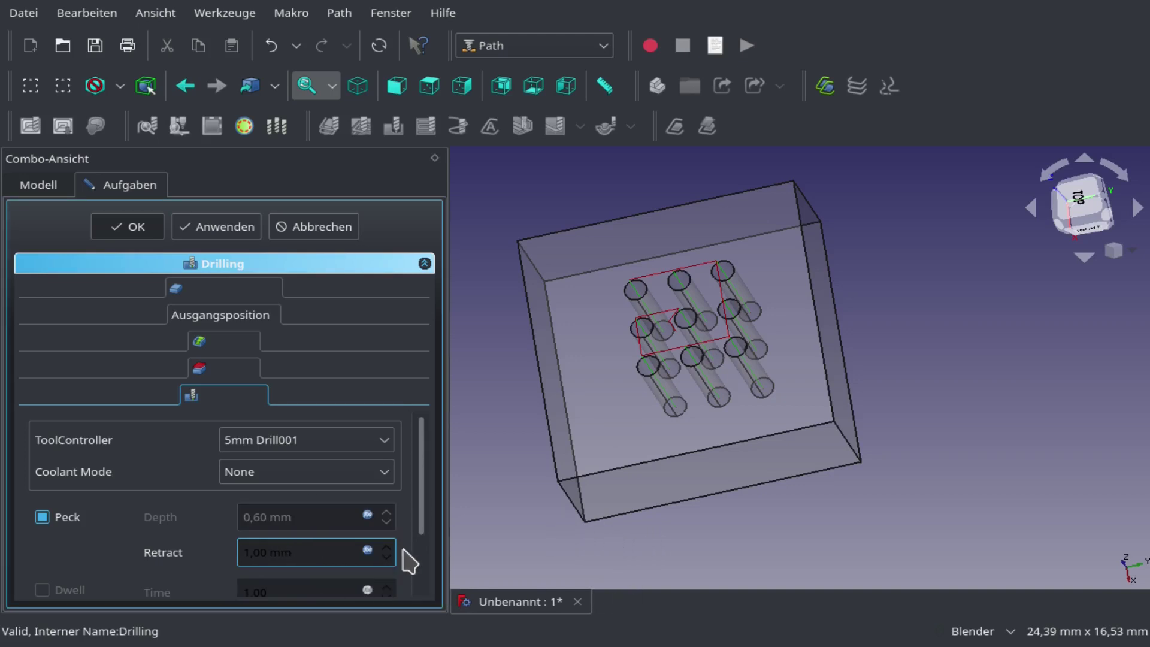
drag(422, 524, 367, 521)
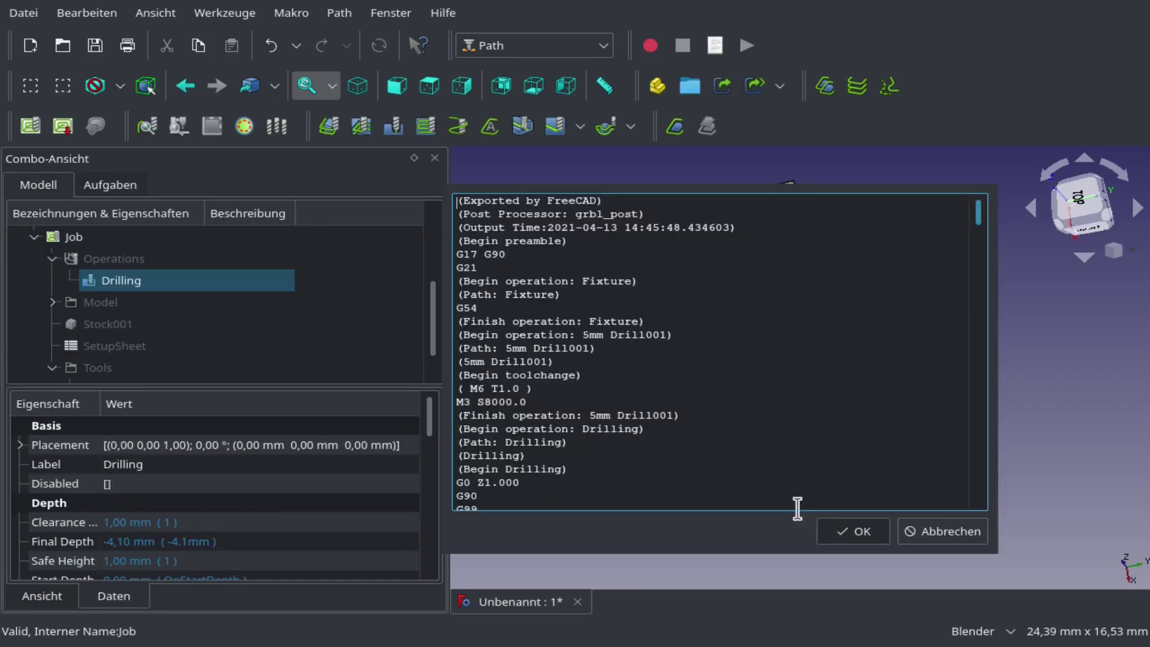
- Mark the G99 line in the regenerated G-code output
scroll(698, 473, down, 2)
drag(493, 460, 423, 458)
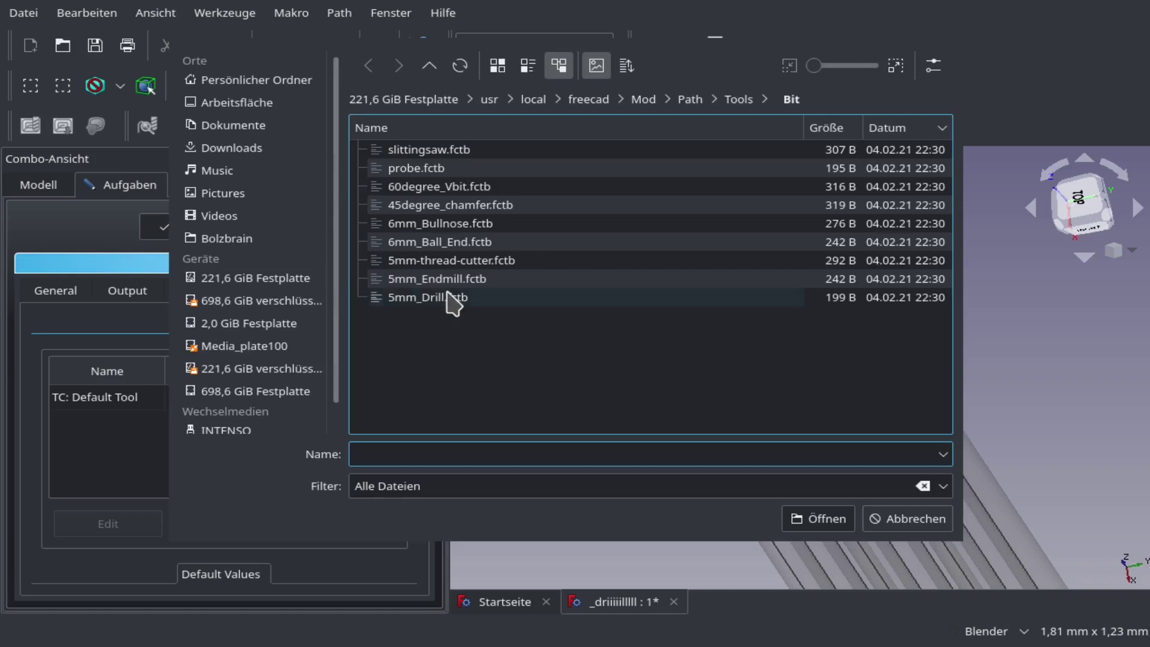
- Load the 5mm_Drill.fctb bit into the job and remove the default tool controller
click(449, 297)
click(812, 519)
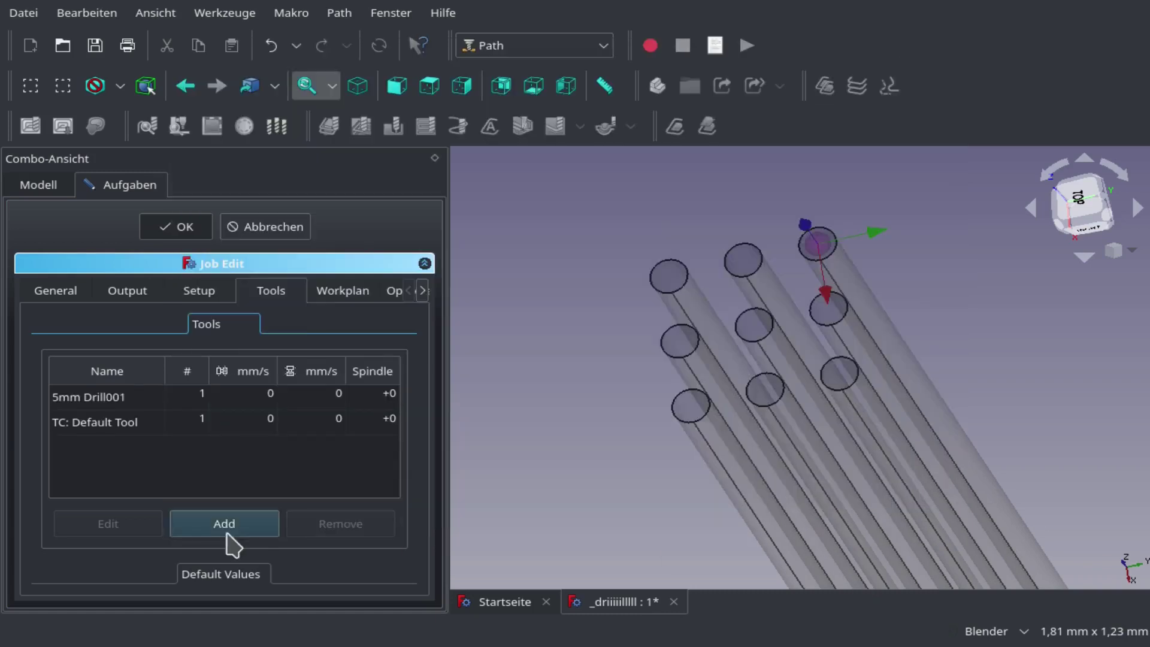
click(134, 422)
click(341, 523)
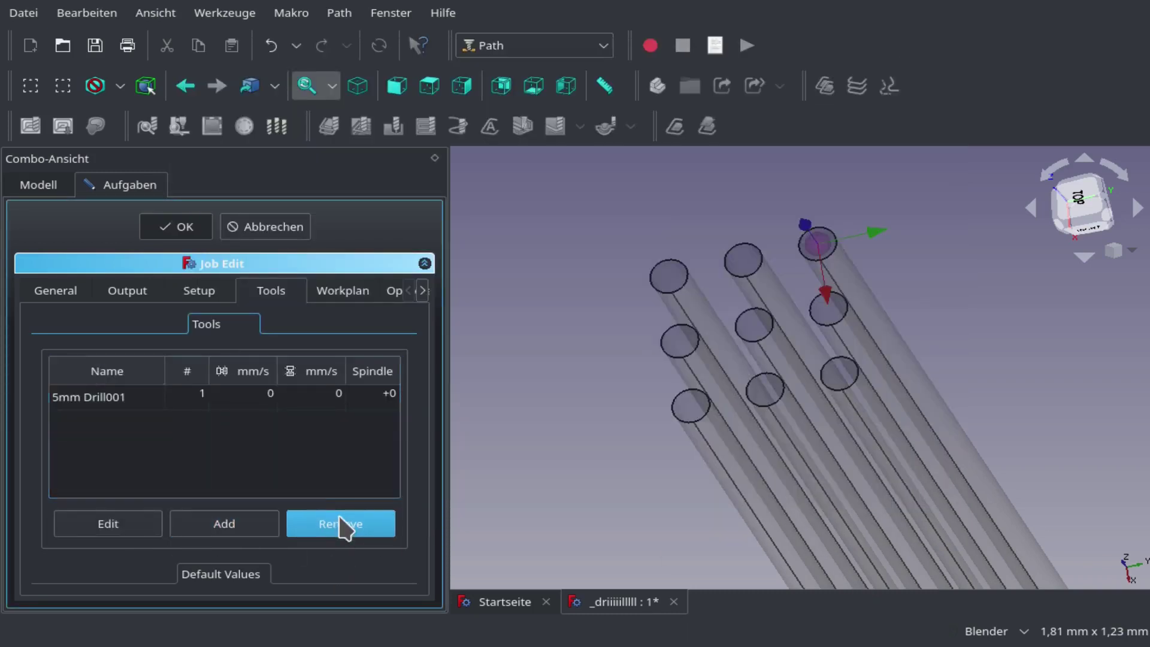
- Set the drill's feed rates to 0,1 and its spindle speed to 8000
click(271, 394)
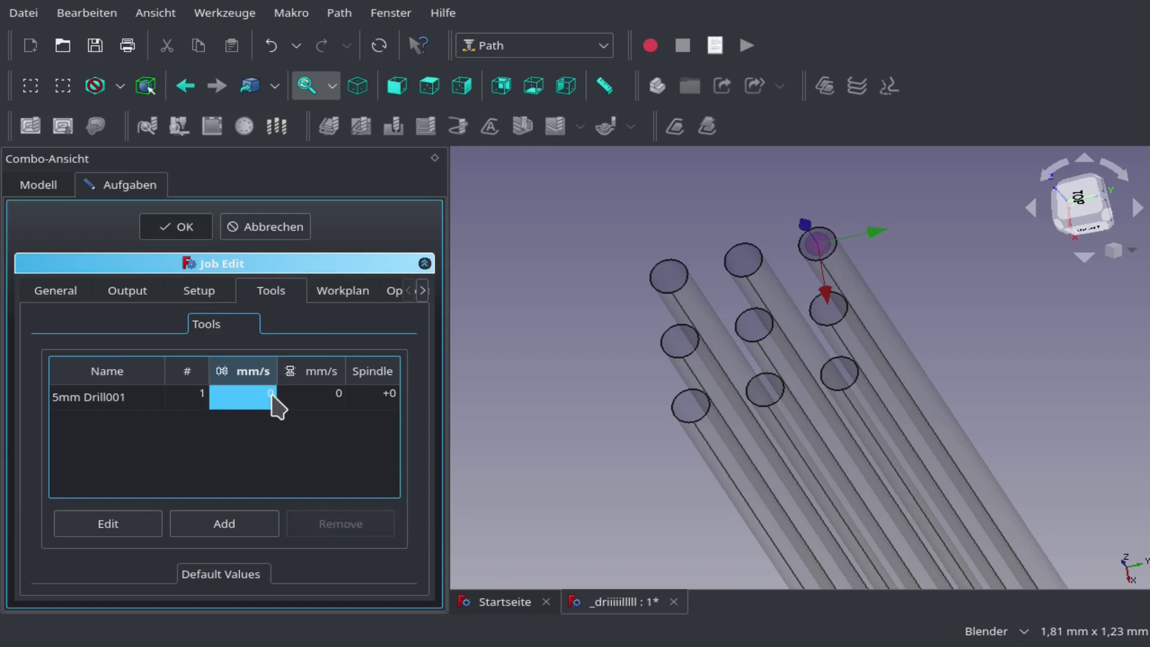
double_click(272, 395)
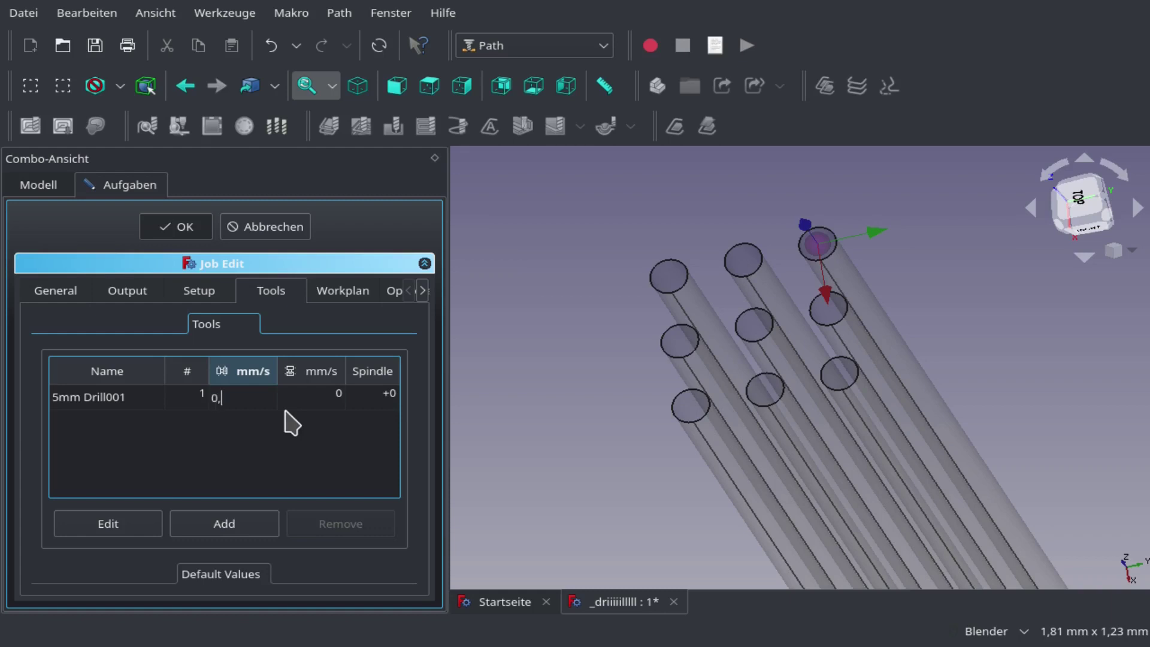
text(0,1)
click(325, 397)
double_click(338, 396)
click(394, 398)
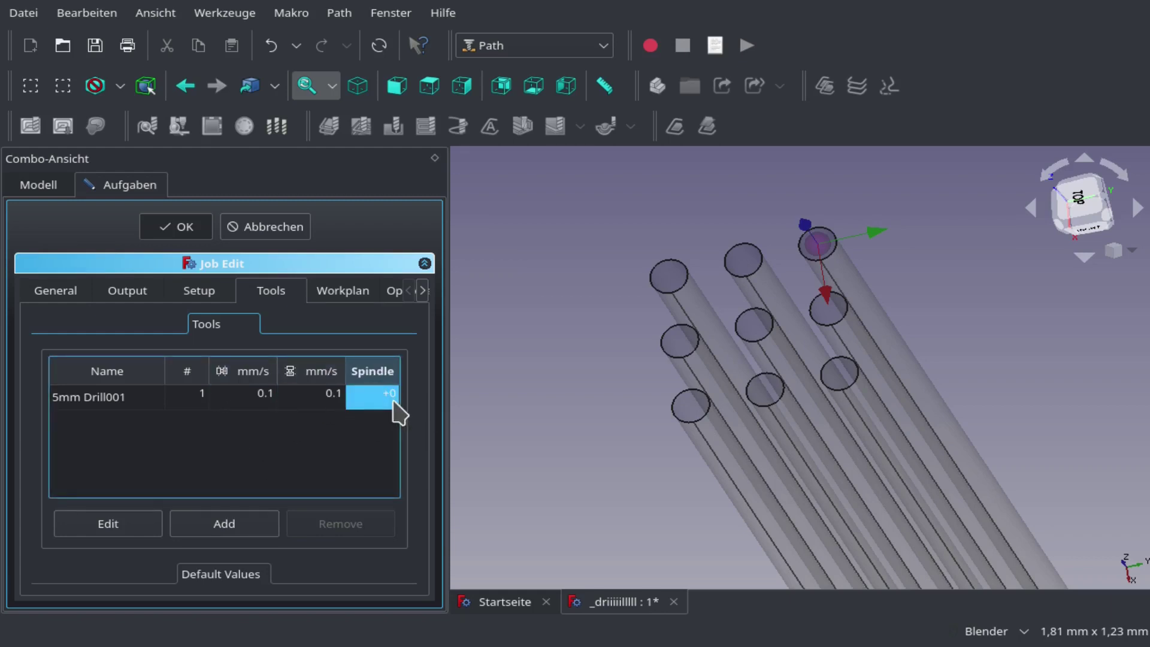
double_click(395, 398)
text(8000)
click(340, 466)
click(351, 295)
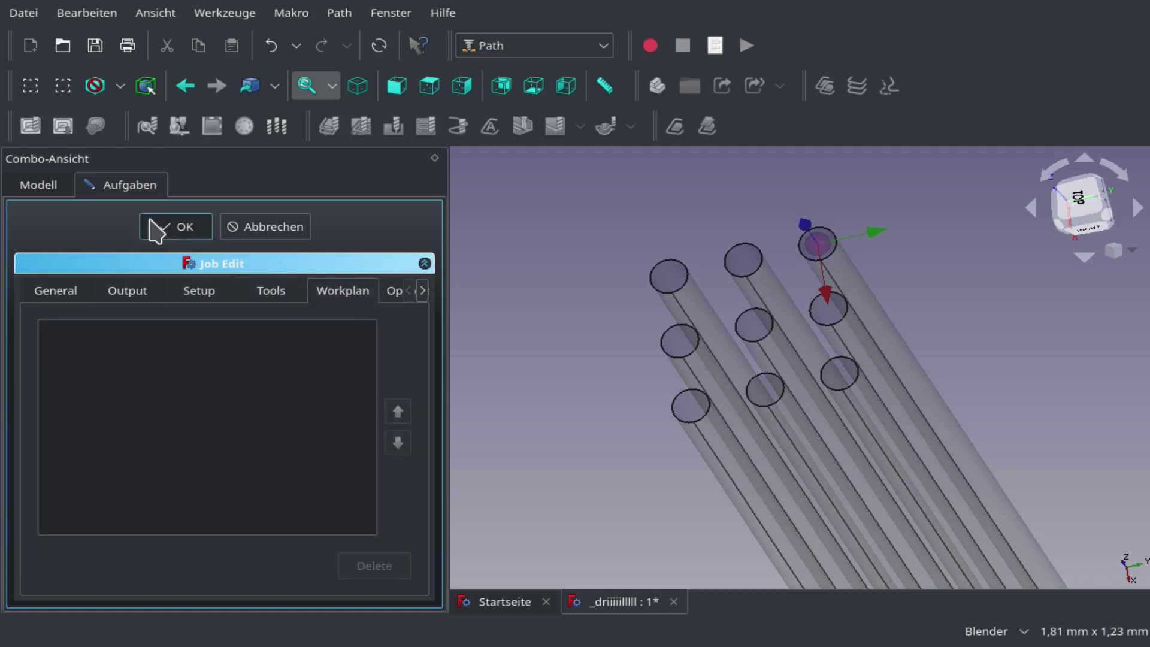
- Close the job editor and select the Job's Operations group in the model tree
click(157, 228)
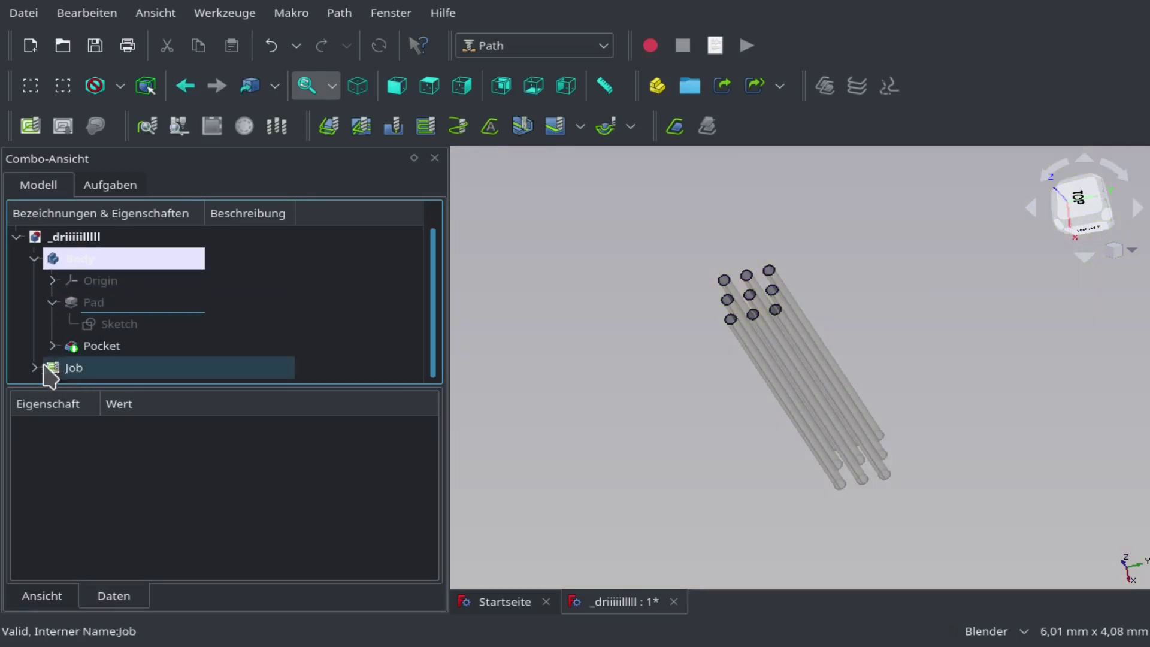
click(35, 367)
click(150, 258)
click(167, 281)
scroll(762, 290, up, 5)
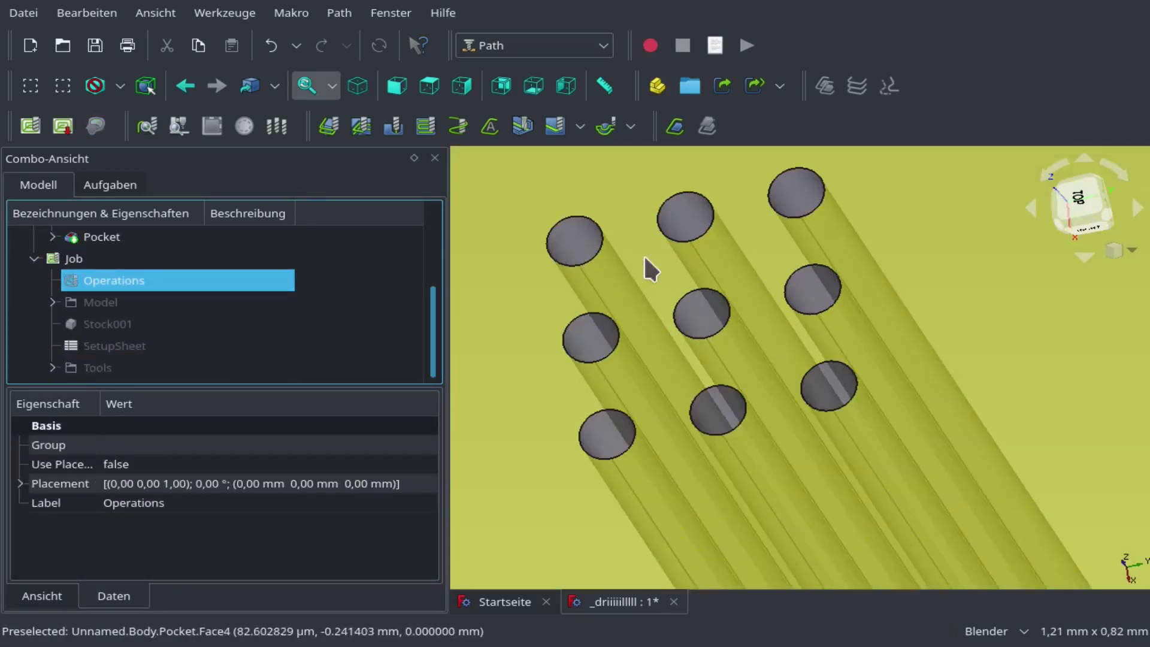
- Select all nine hole faces and create a Drilling operation for them
ctrl+click(585, 249)
ctrl+click(690, 222)
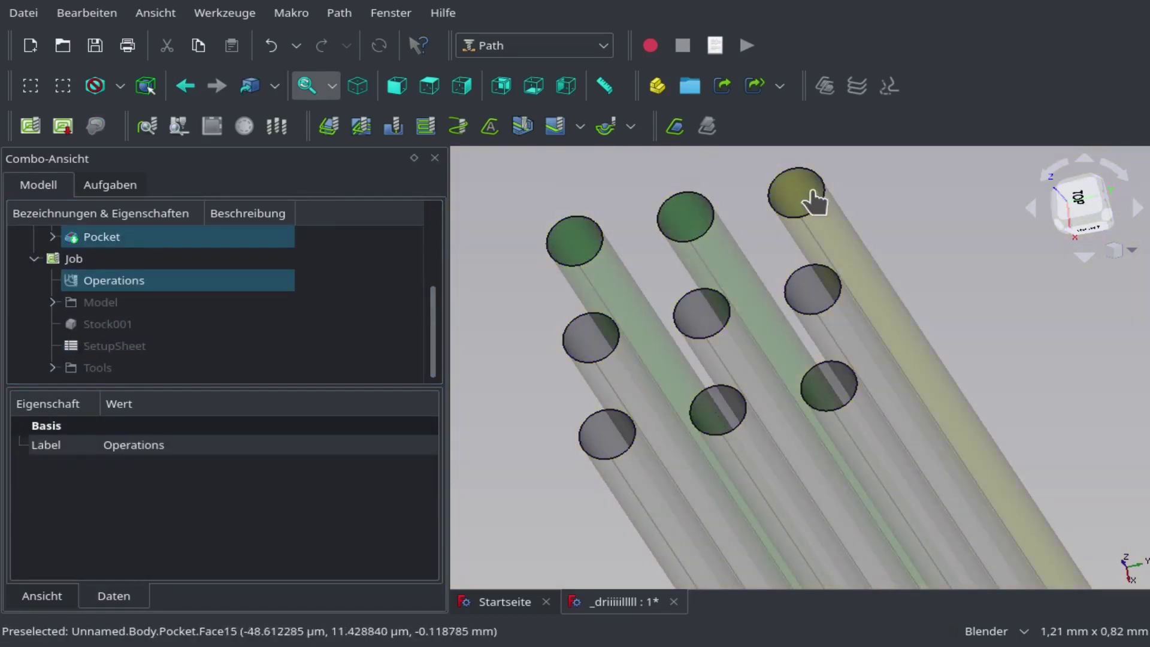
ctrl+click(804, 195)
ctrl+click(596, 335)
ctrl+click(703, 315)
ctrl+click(814, 292)
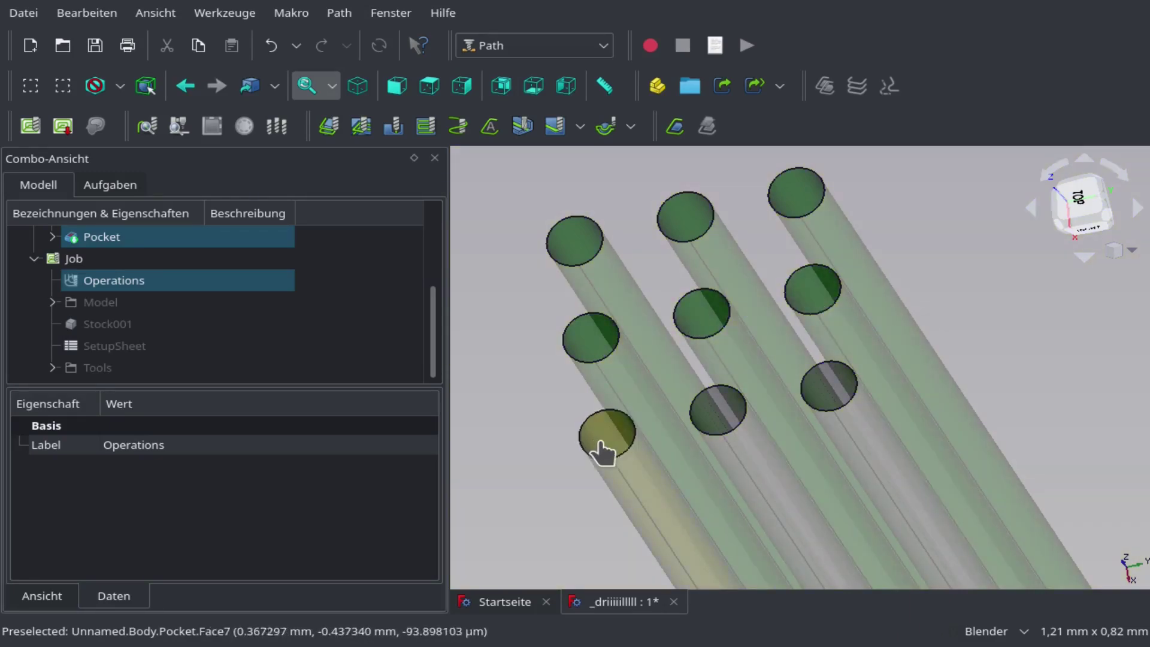
ctrl+click(603, 445)
ctrl+click(722, 407)
ctrl+click(834, 387)
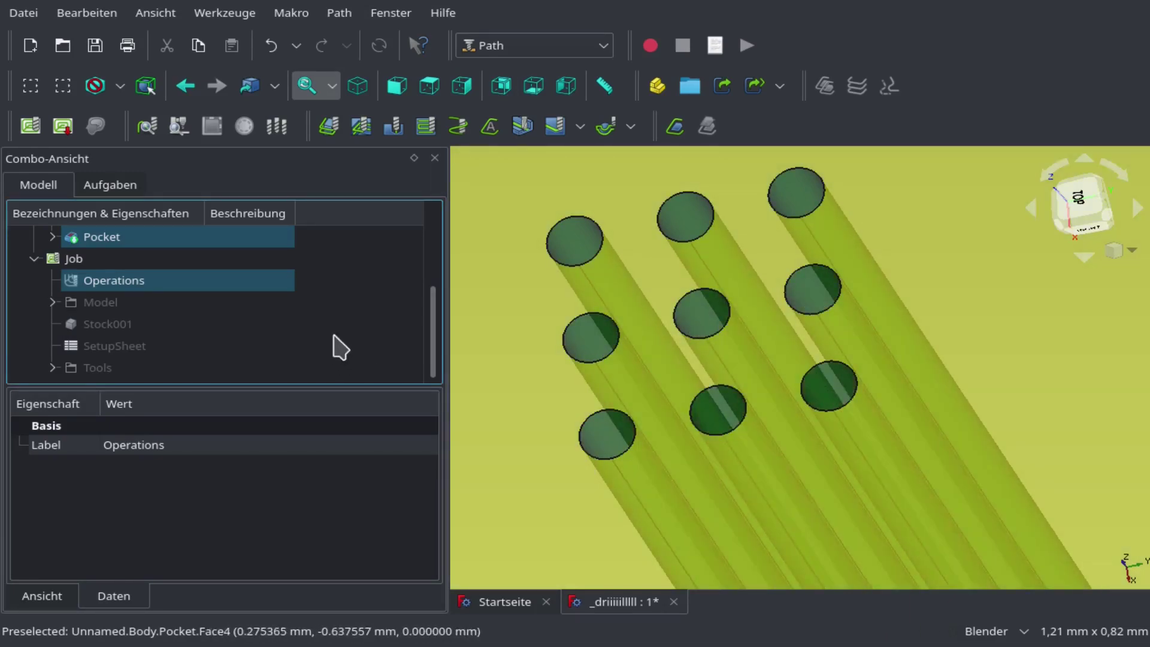
click(395, 127)
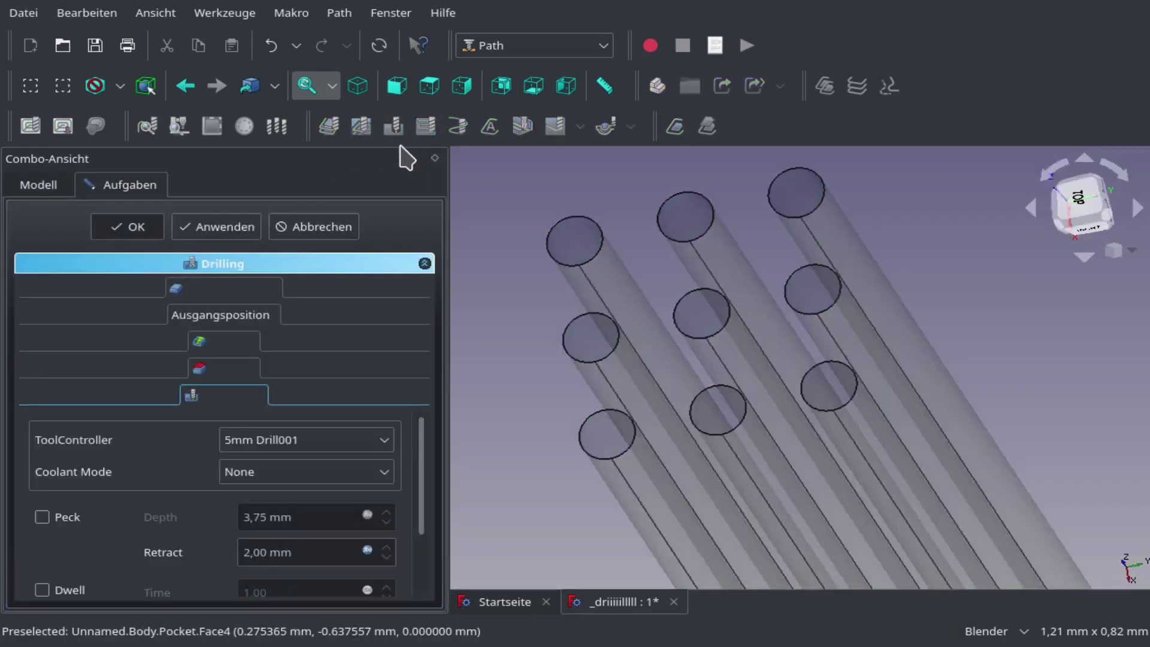
- Set the drilling Start Depth to 0,5 mm and Final Depth to 3 mm
click(259, 346)
click(358, 380)
text(0)
drag(280, 377, 397, 378)
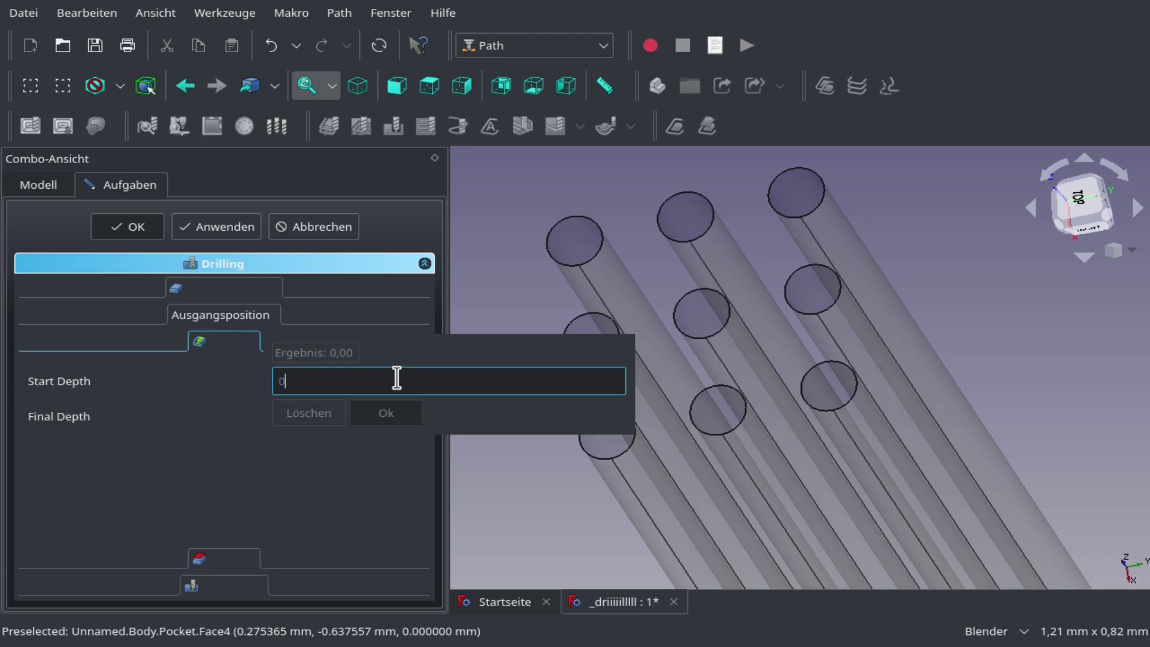
text(0,5)
click(411, 415)
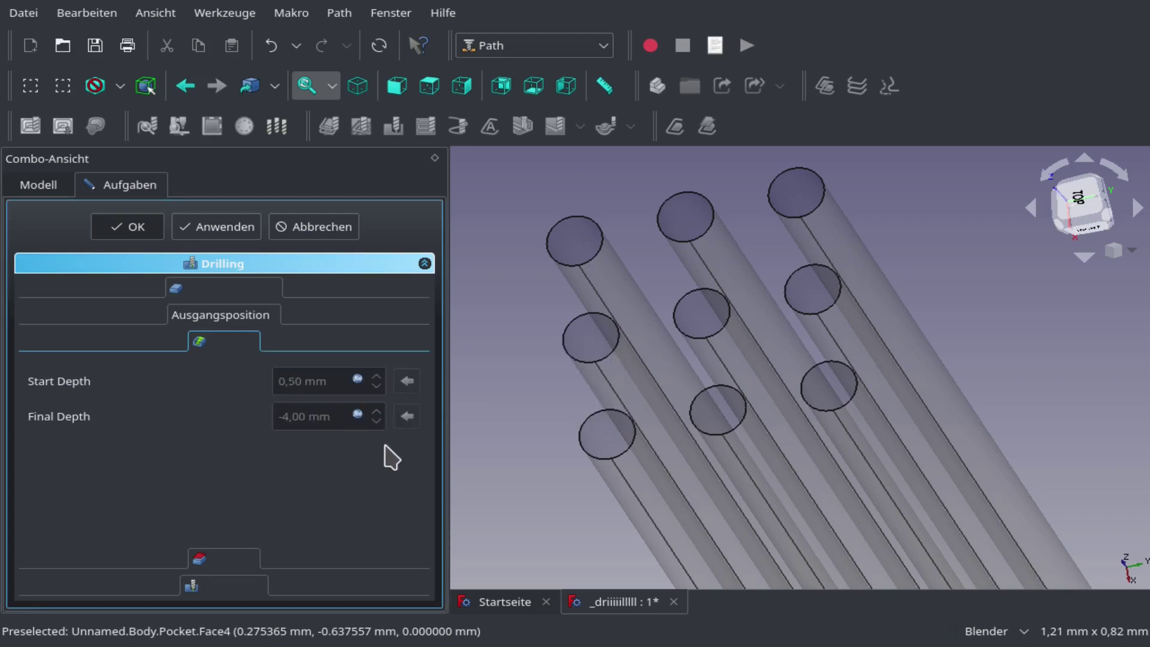
click(358, 415)
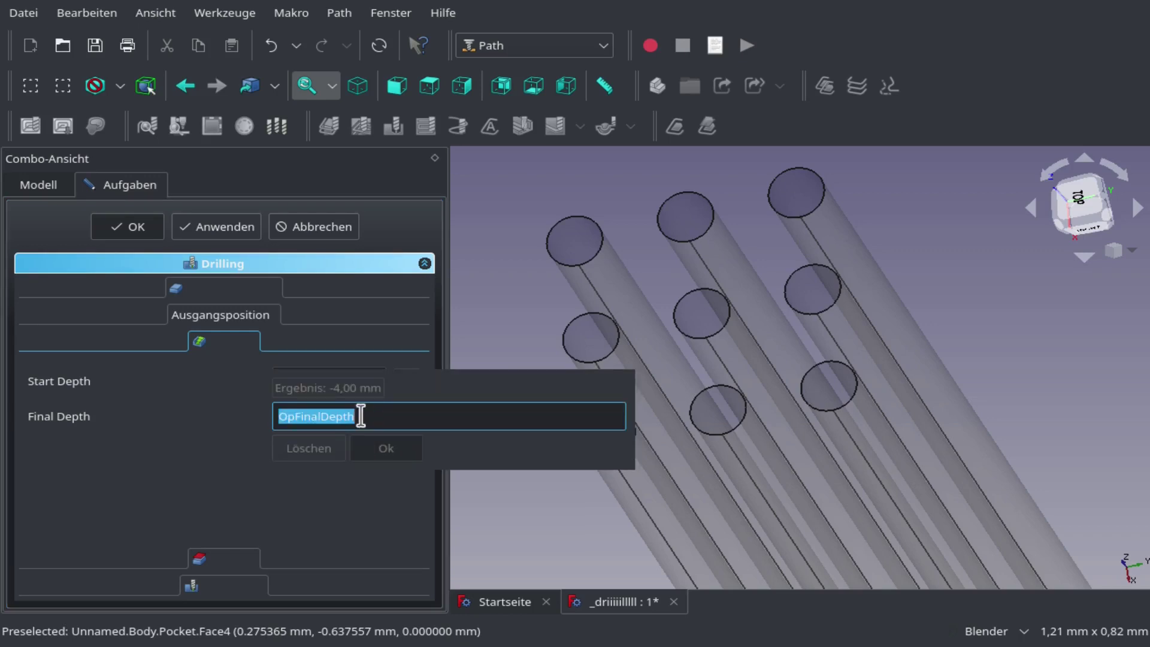
text(3)
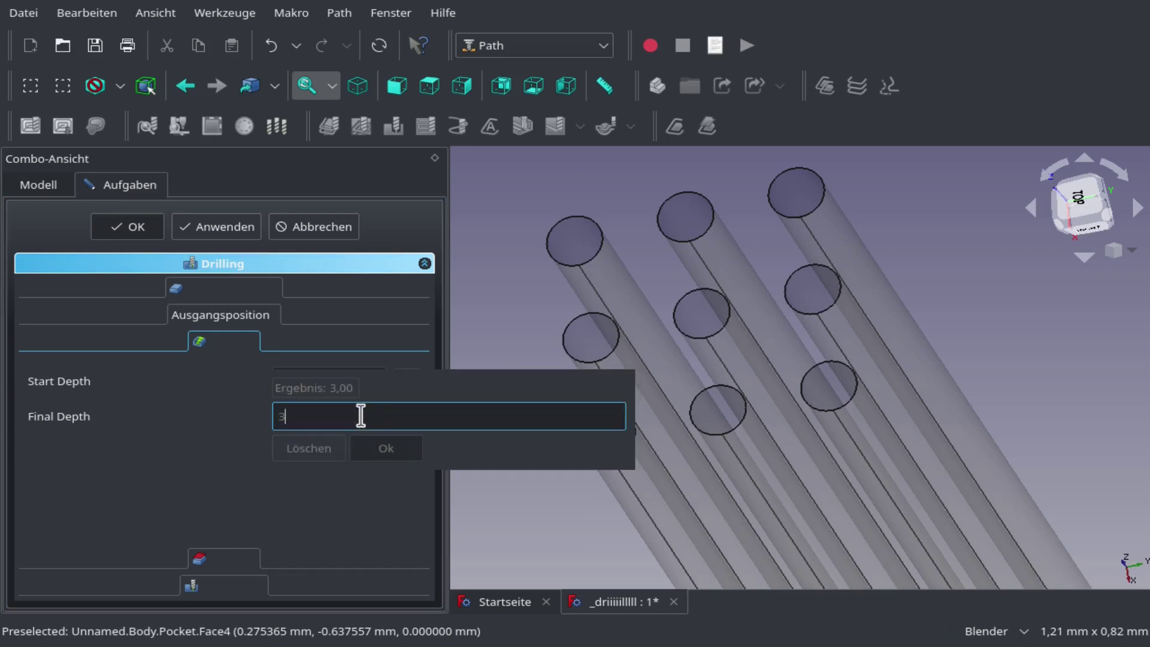
click(391, 450)
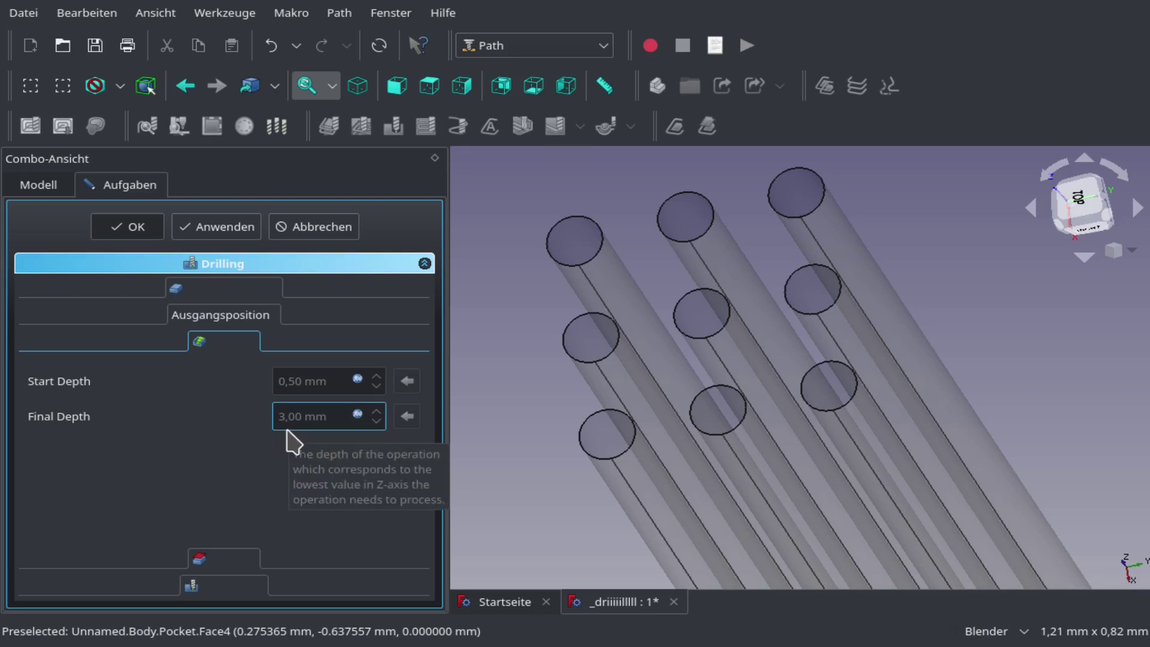
- Set both Safe Height and Clearance Height to 1 mm
click(221, 560)
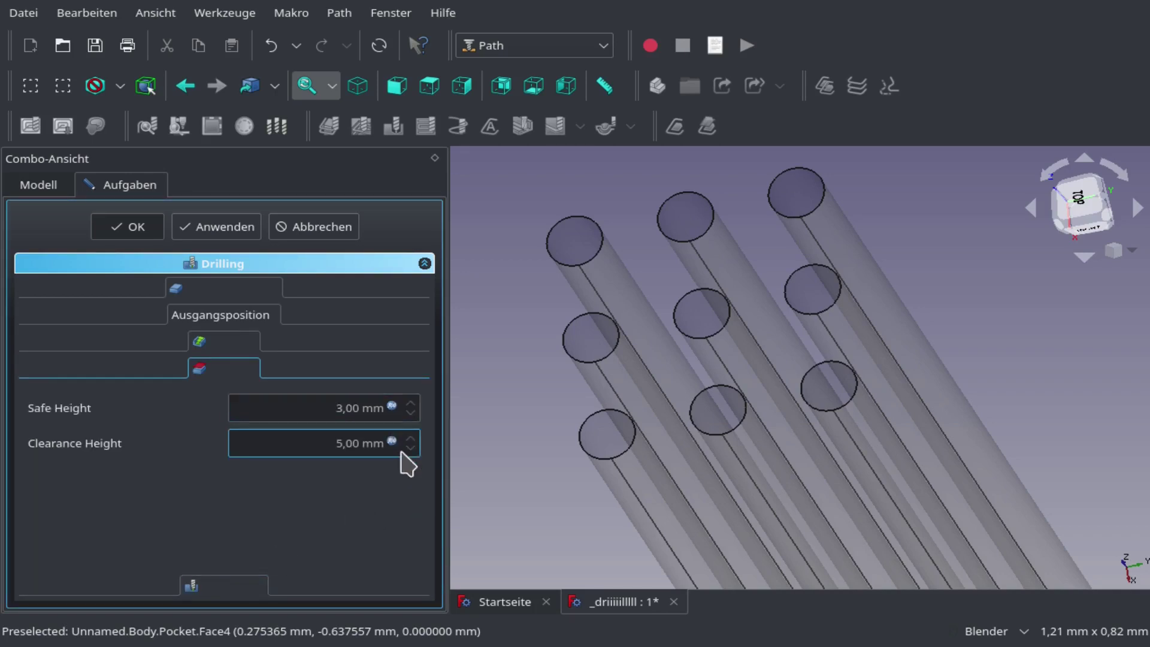
click(392, 406)
key(Escape)
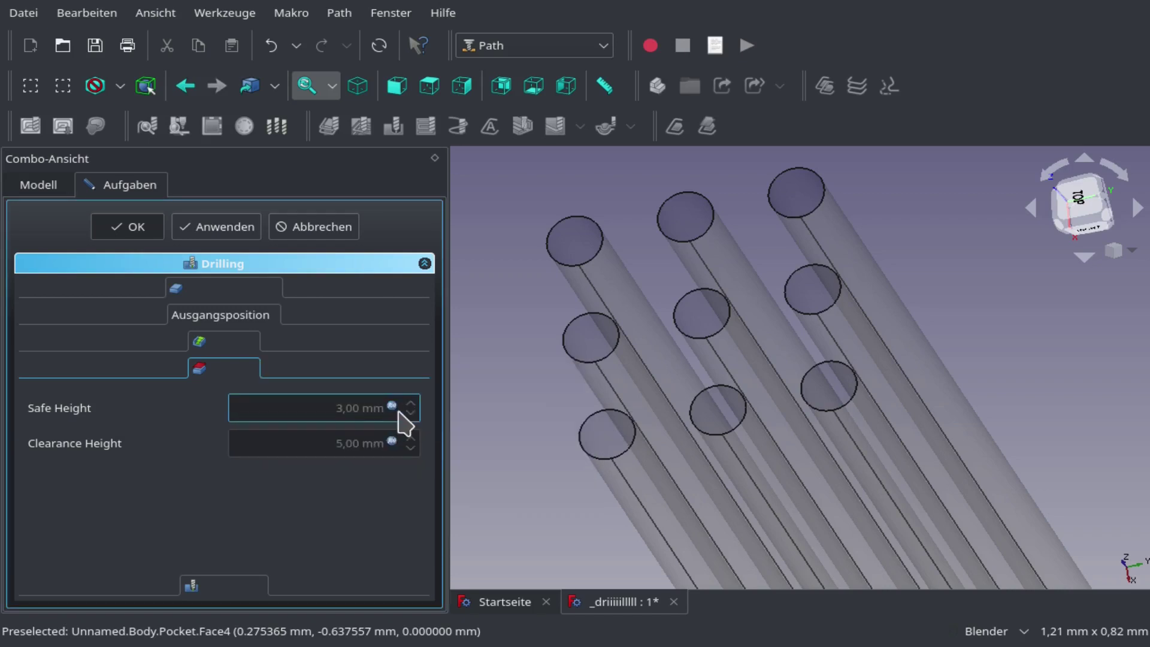
click(392, 406)
key(BackSpace)
click(359, 443)
click(392, 442)
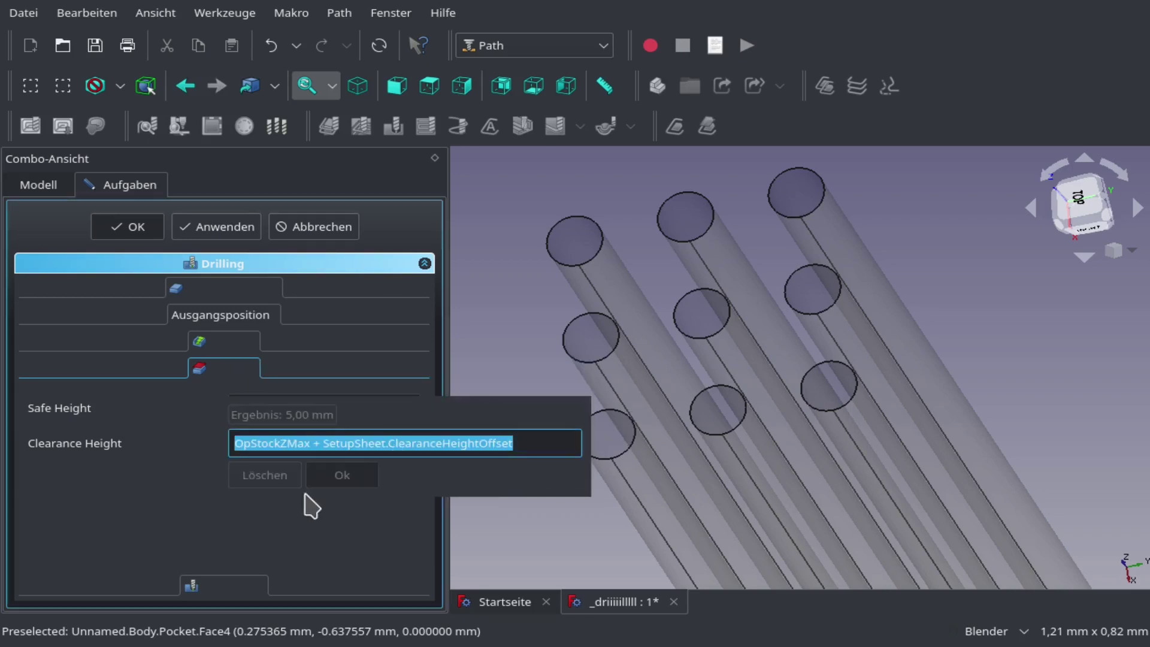
click(290, 486)
click(392, 442)
text(1)
click(342, 475)
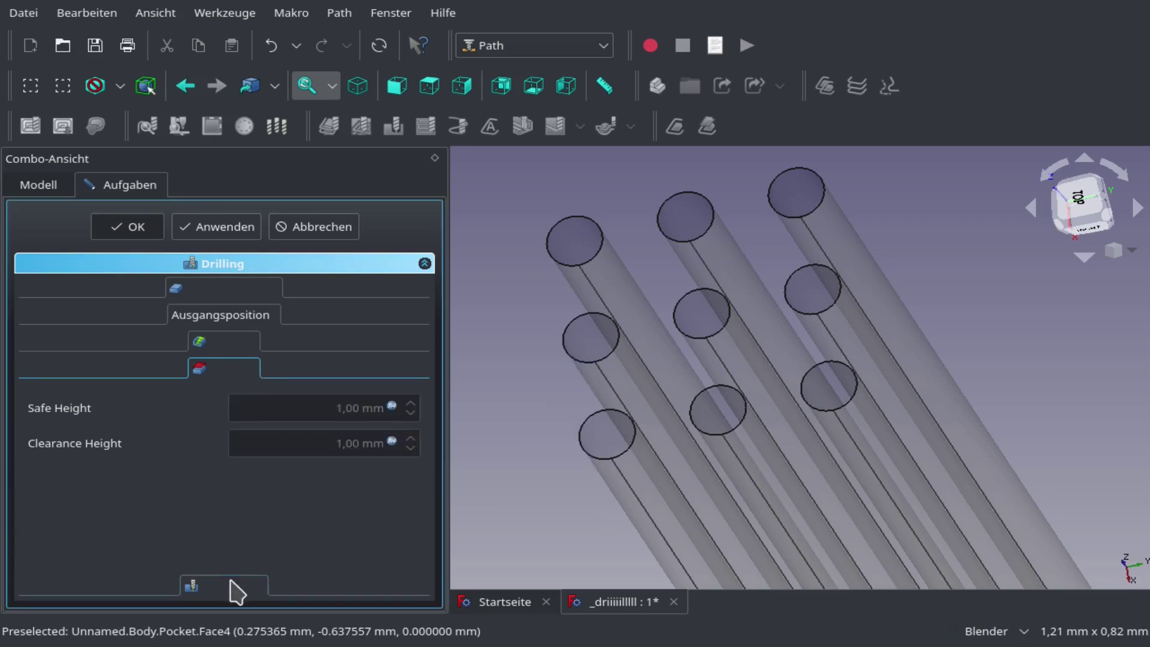
- Enable peck drilling and keep the Retract height at 1 mm
click(236, 590)
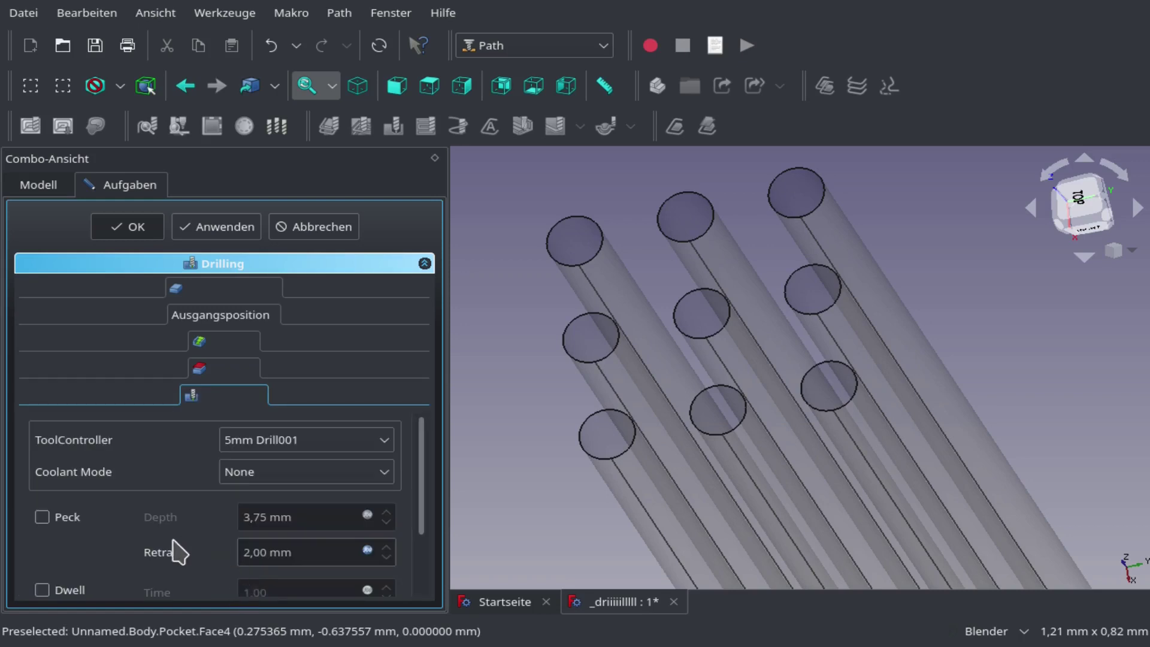
click(42, 517)
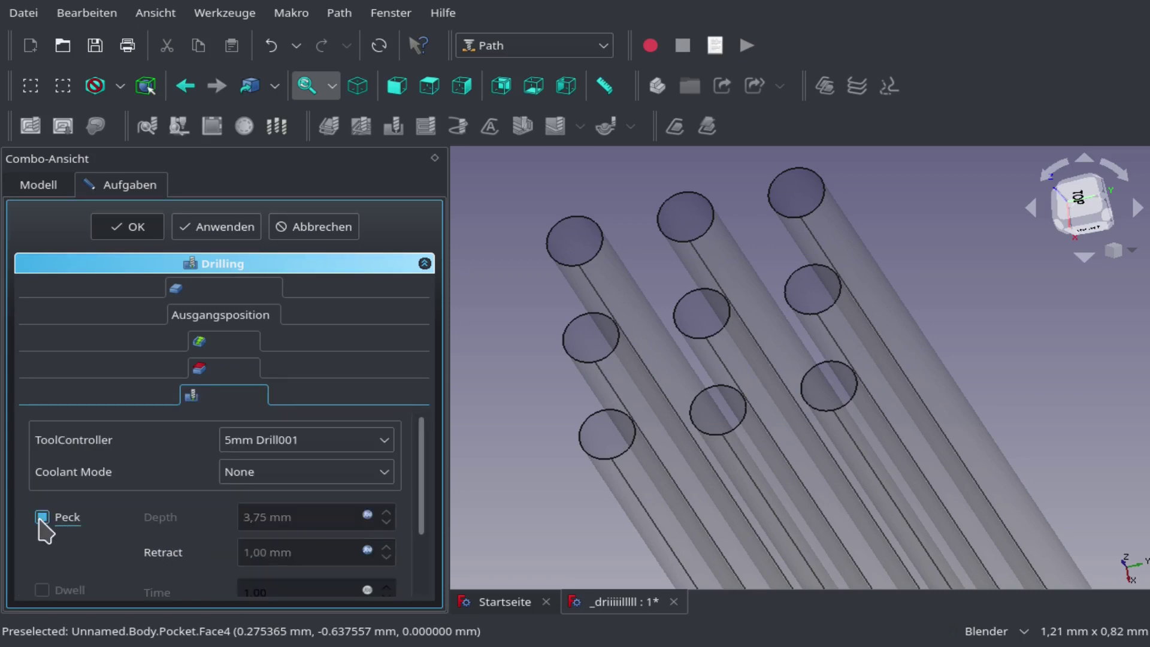
click(367, 550)
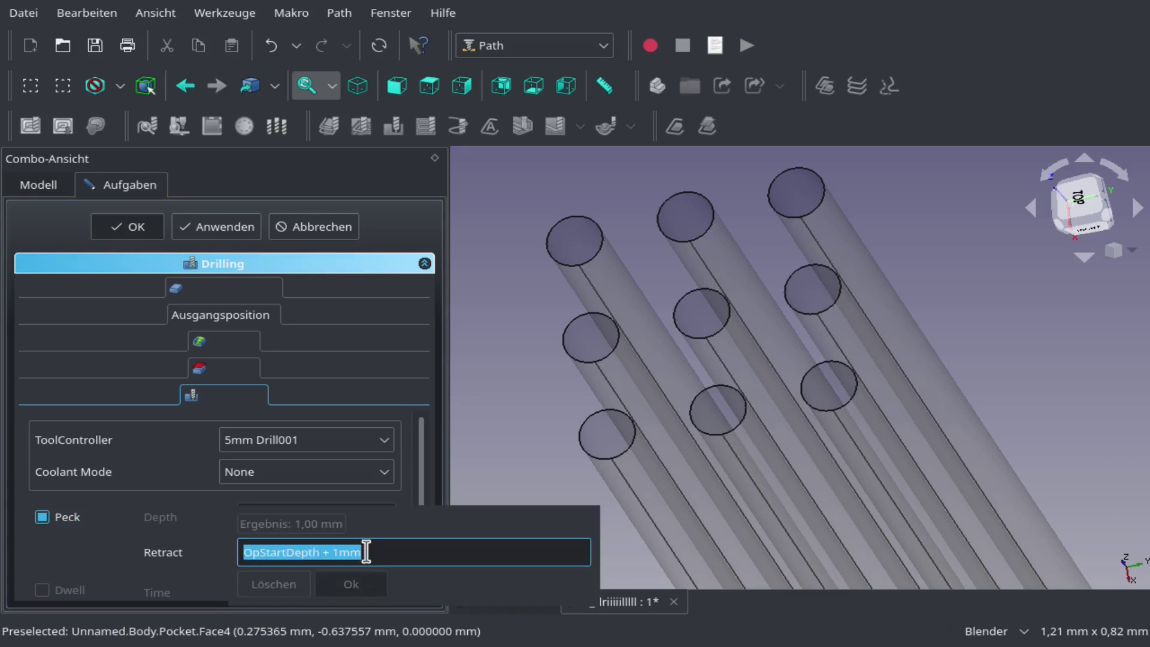
click(371, 589)
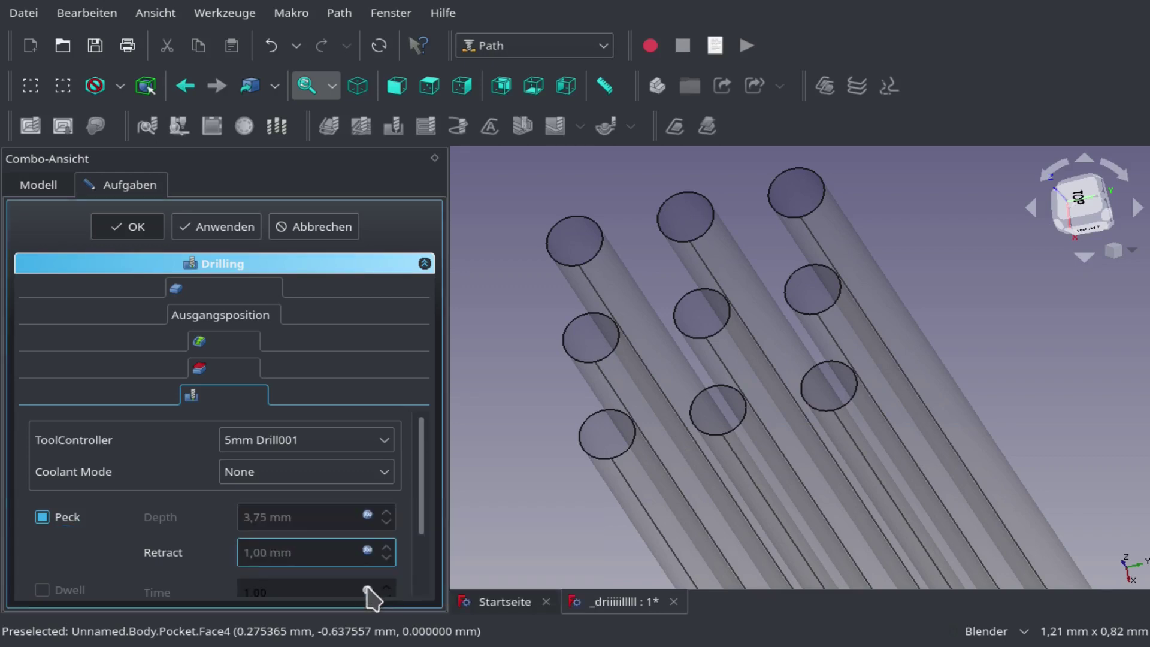
- Set the peck Depth to 0,075 mm (75 µm)
click(367, 515)
double_click(362, 517)
click(300, 548)
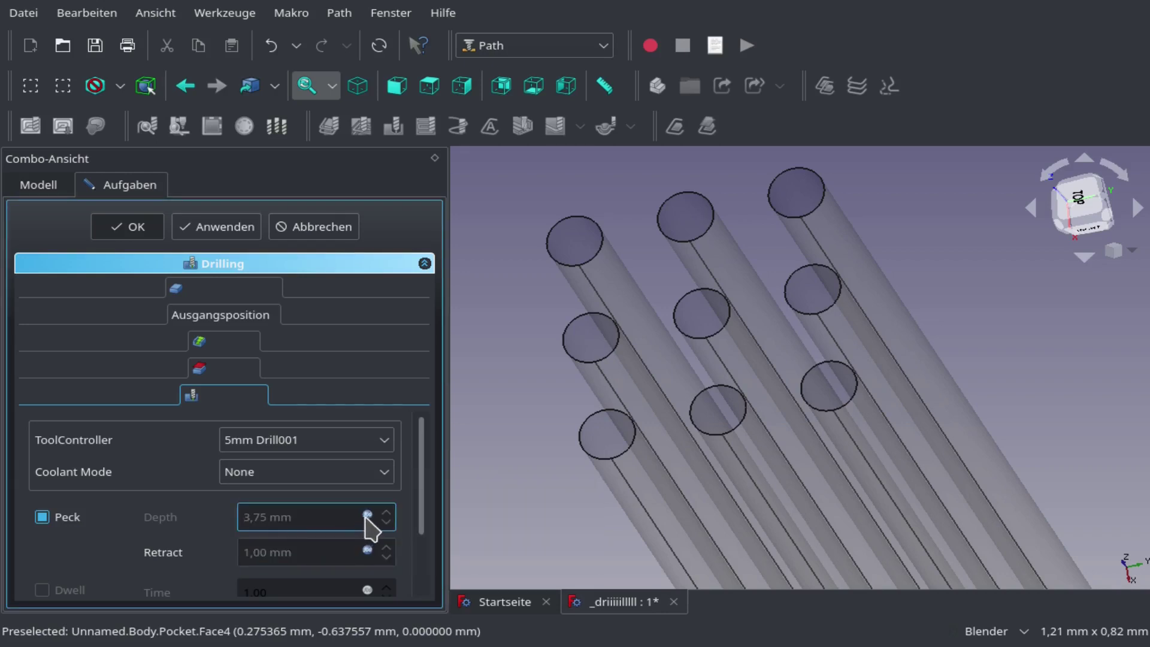
click(367, 514)
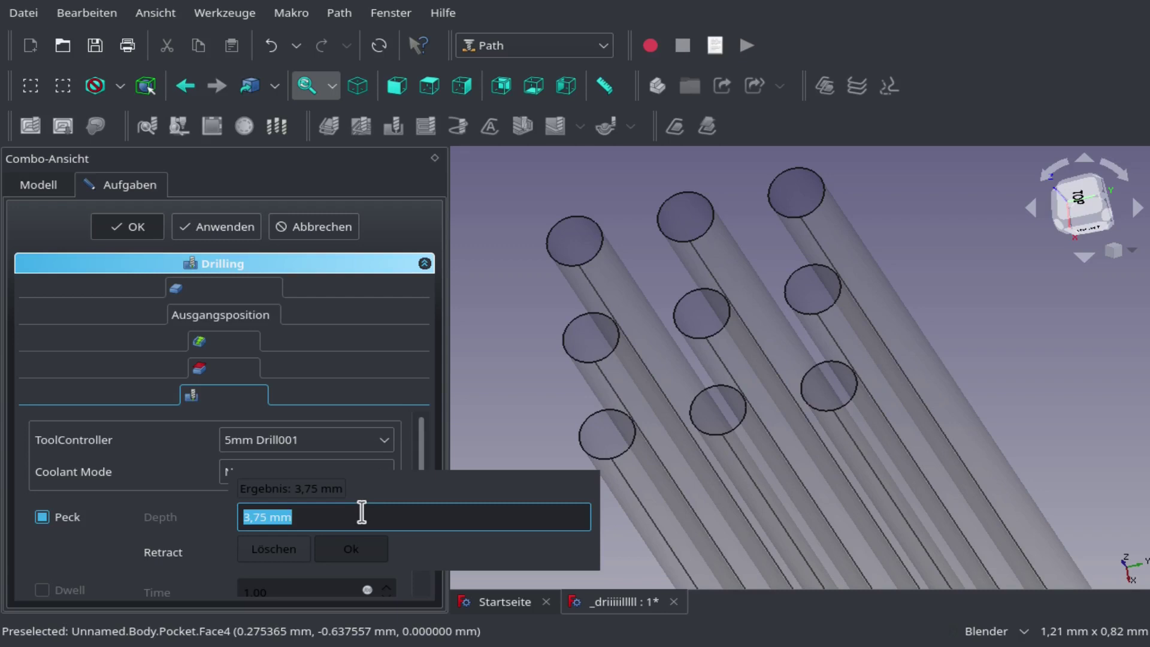
text(0,)
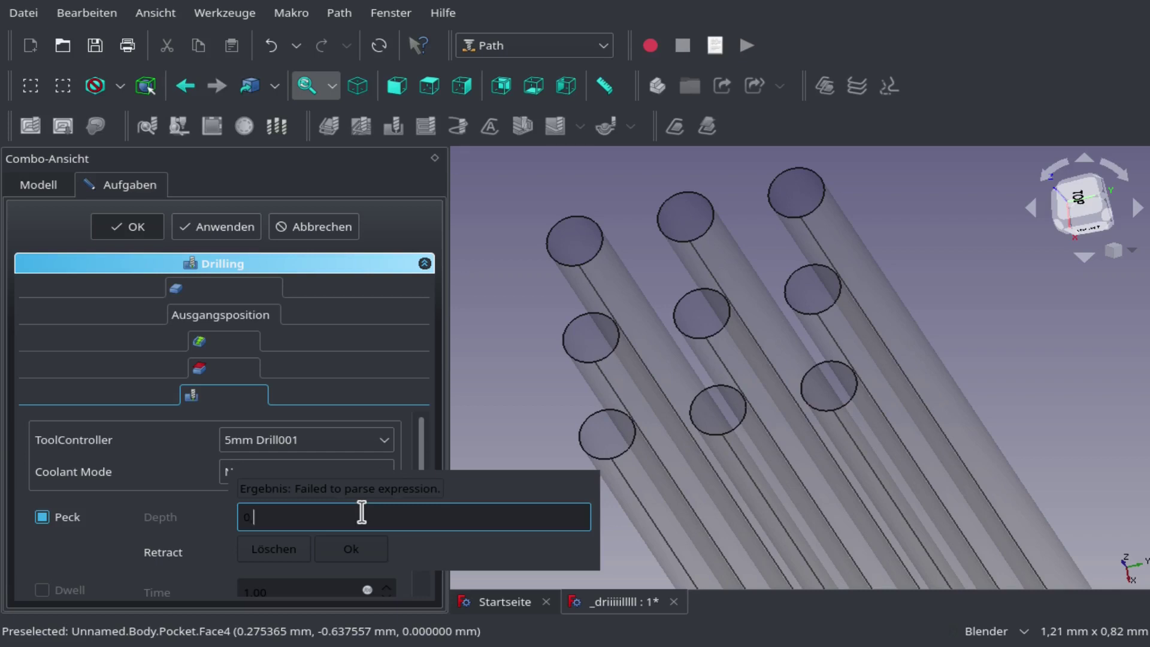
text(075)
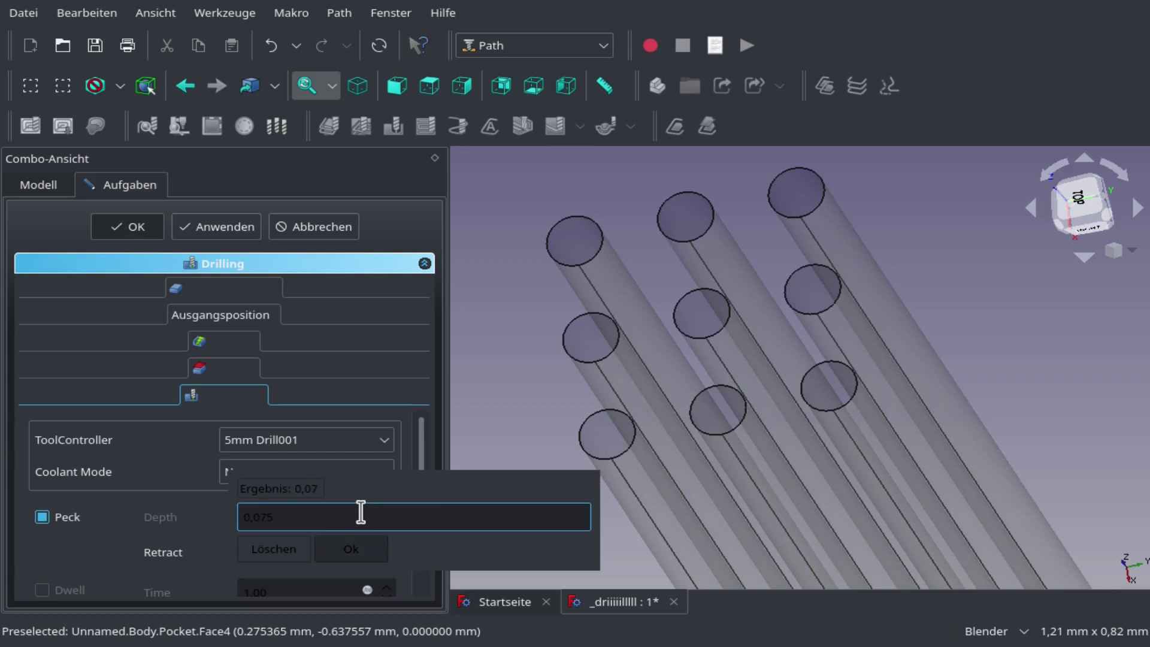
click(362, 554)
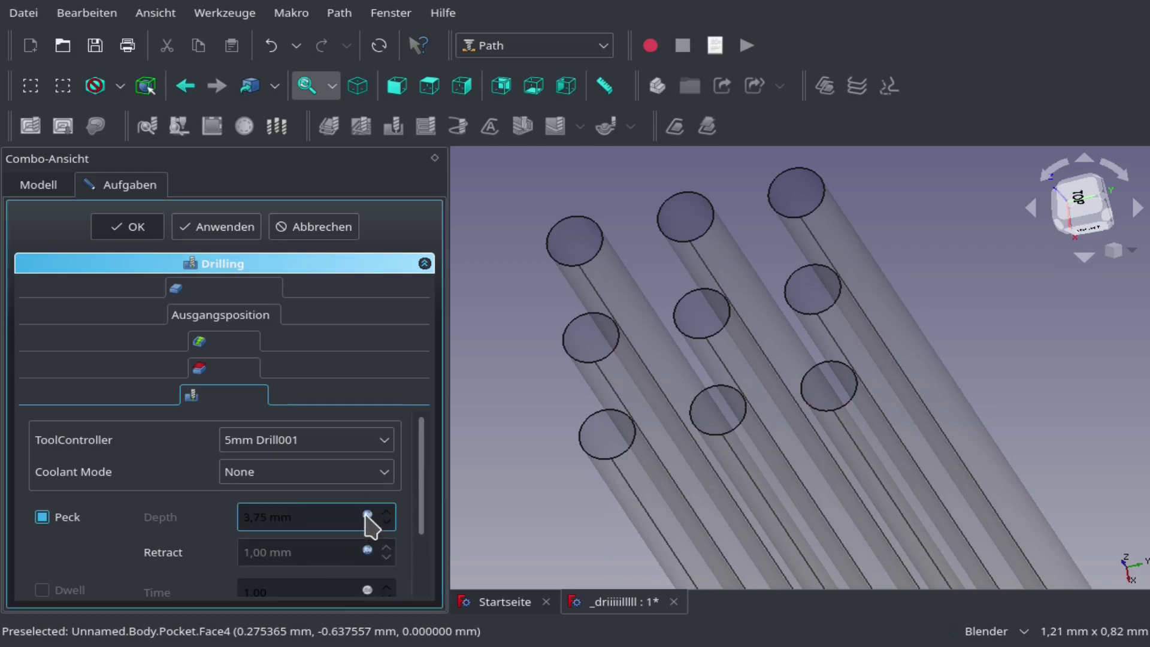
mouse_move(365, 517)
double_click(263, 517)
triple_click(257, 519)
text(0,075)
click(367, 514)
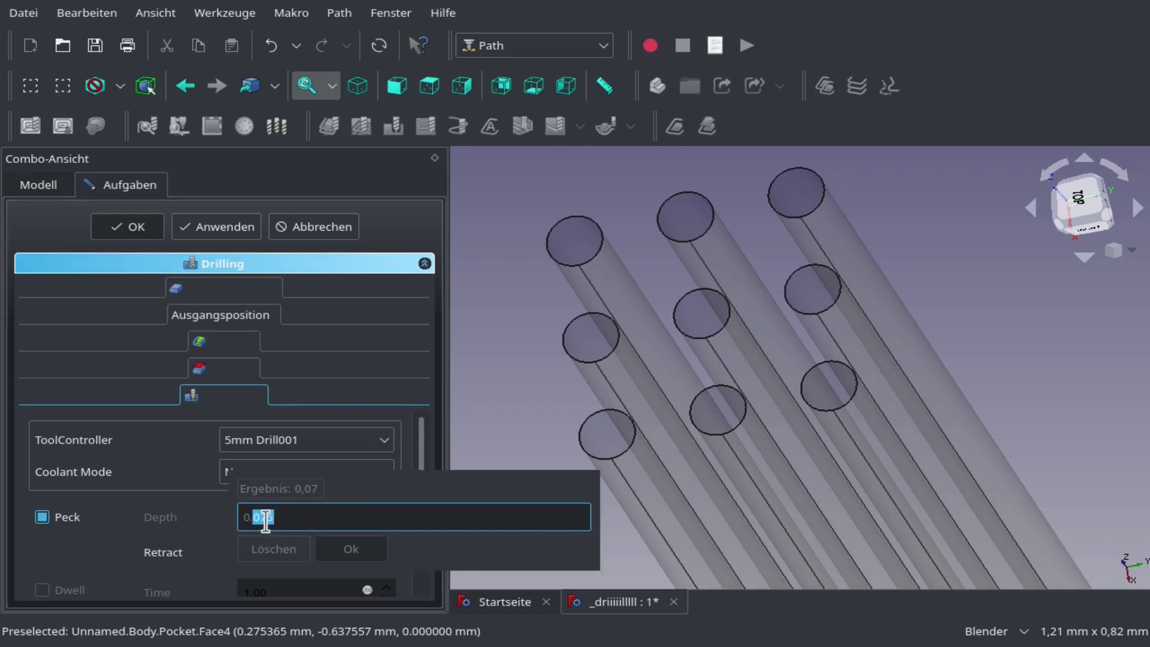
click(346, 552)
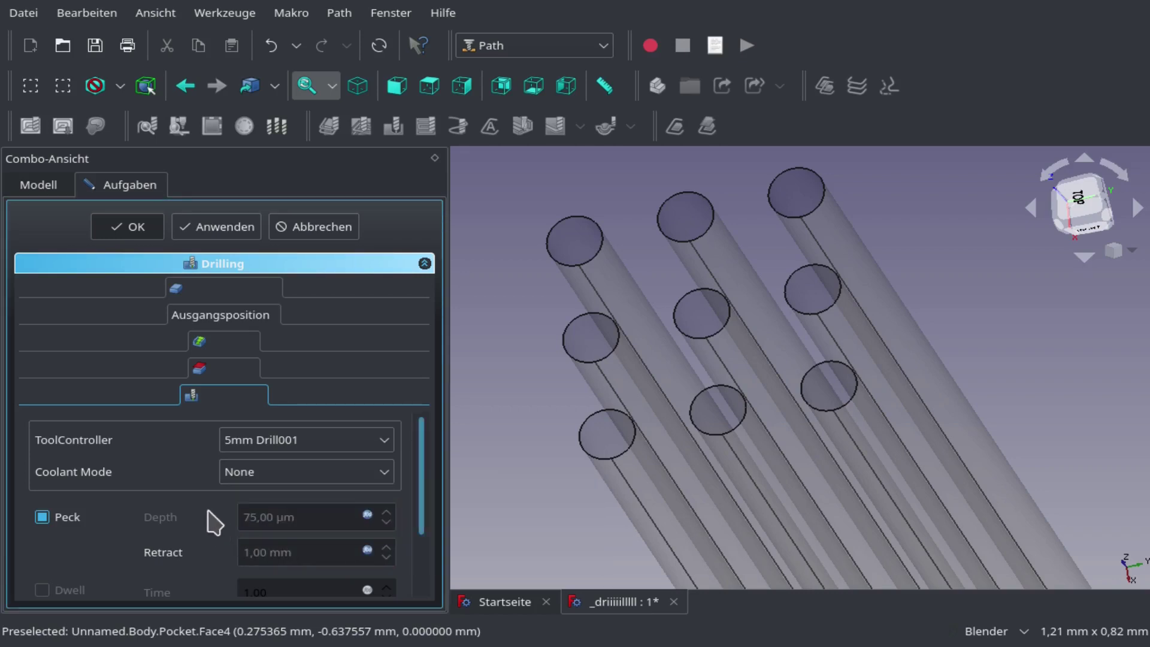
- Apply the drilling settings and orbit the view to inspect the drill paths
click(242, 228)
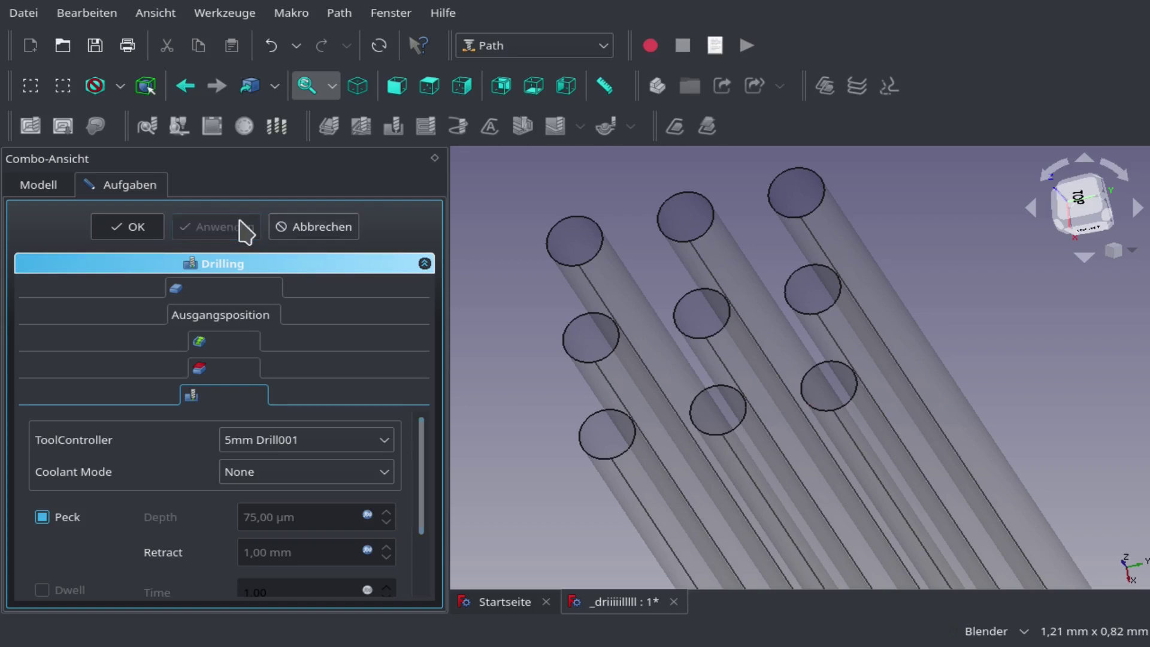
scroll(797, 300, down, 5)
scroll(797, 301, down, 5)
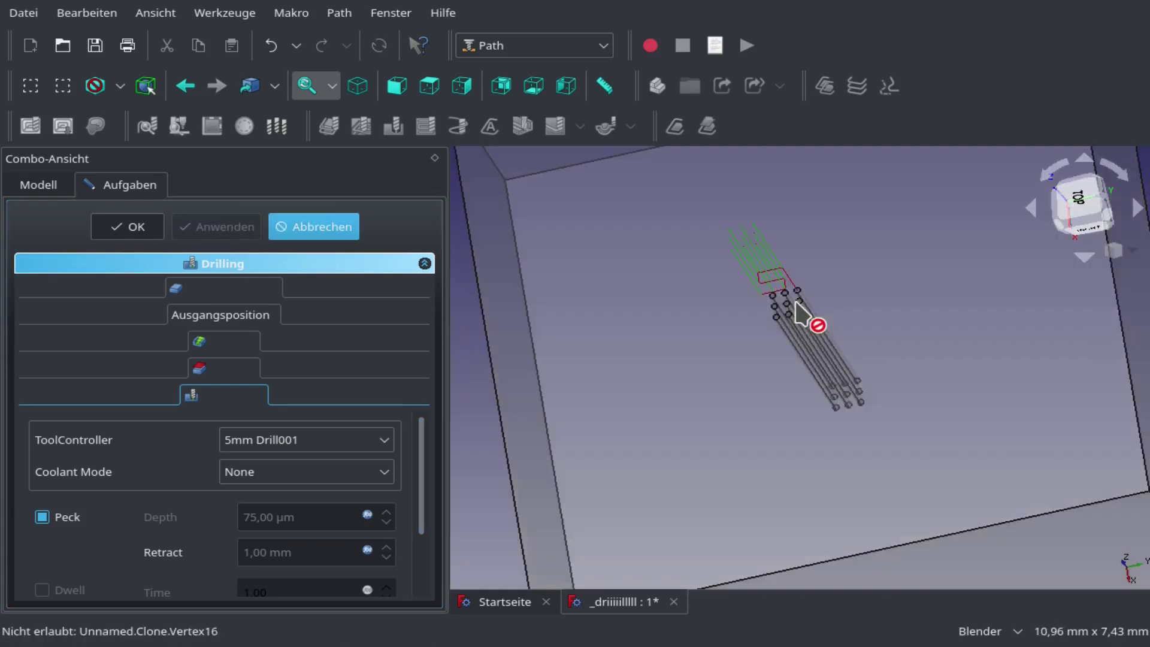
scroll(799, 307, up, 2)
scroll(803, 313, down, 4)
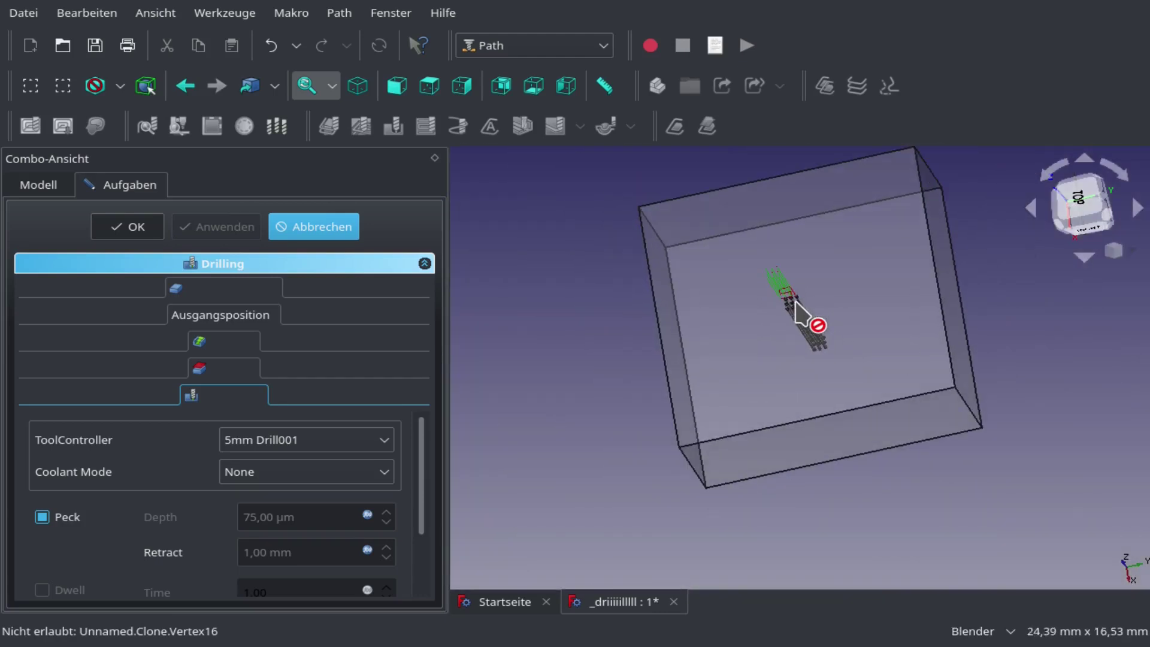
scroll(802, 313, up, 2)
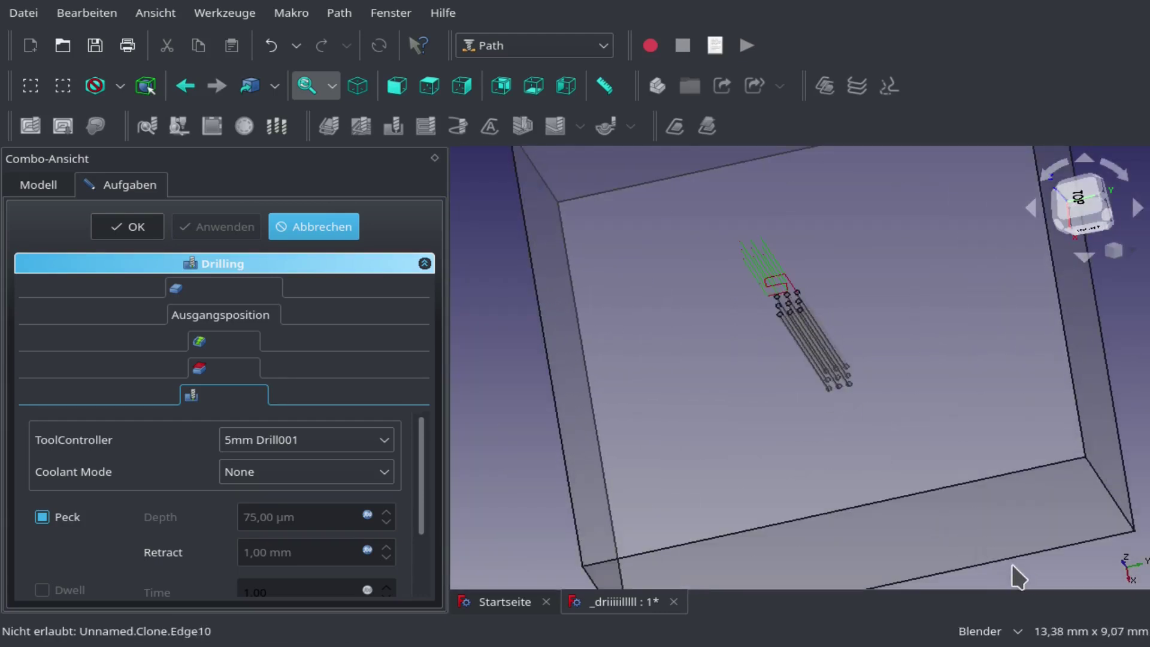
middle_drag(1019, 577, 983, 544)
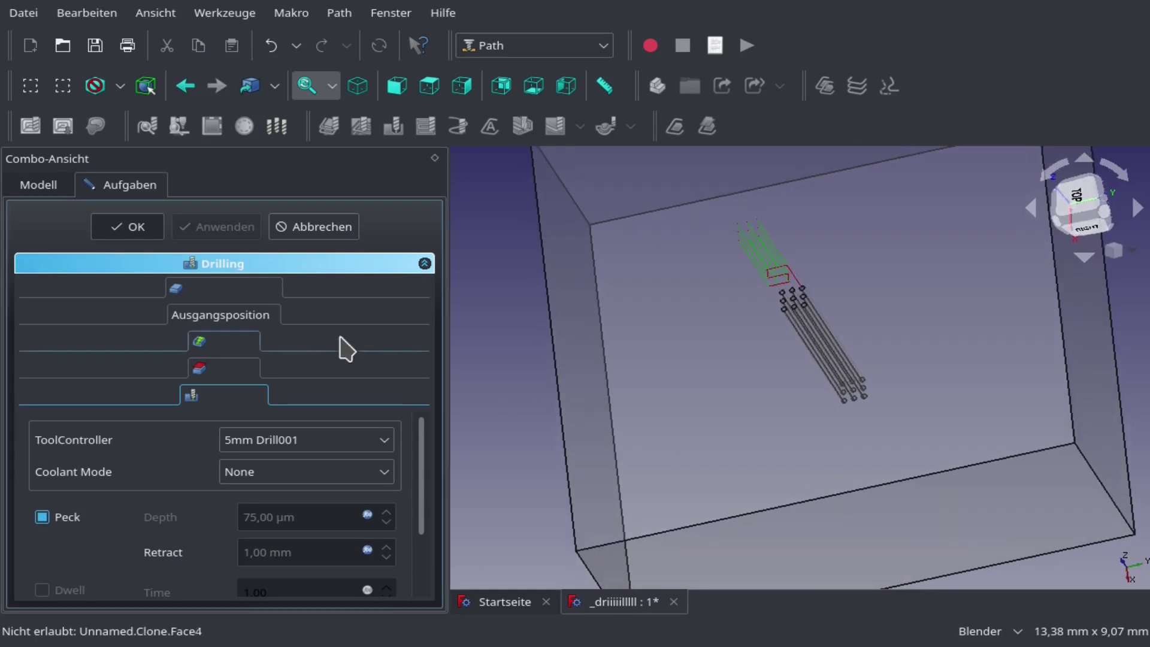
- Change the Final Depth to -3,00 mm, recompute the paths and finish the operation
click(240, 345)
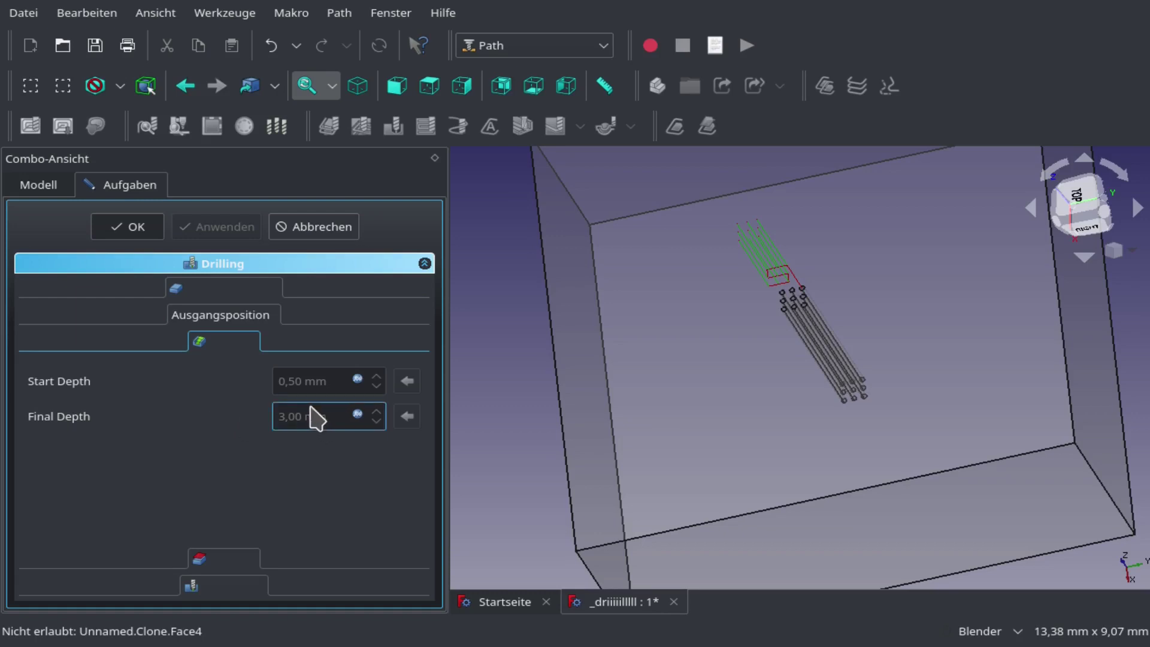
double_click(294, 416)
click(357, 414)
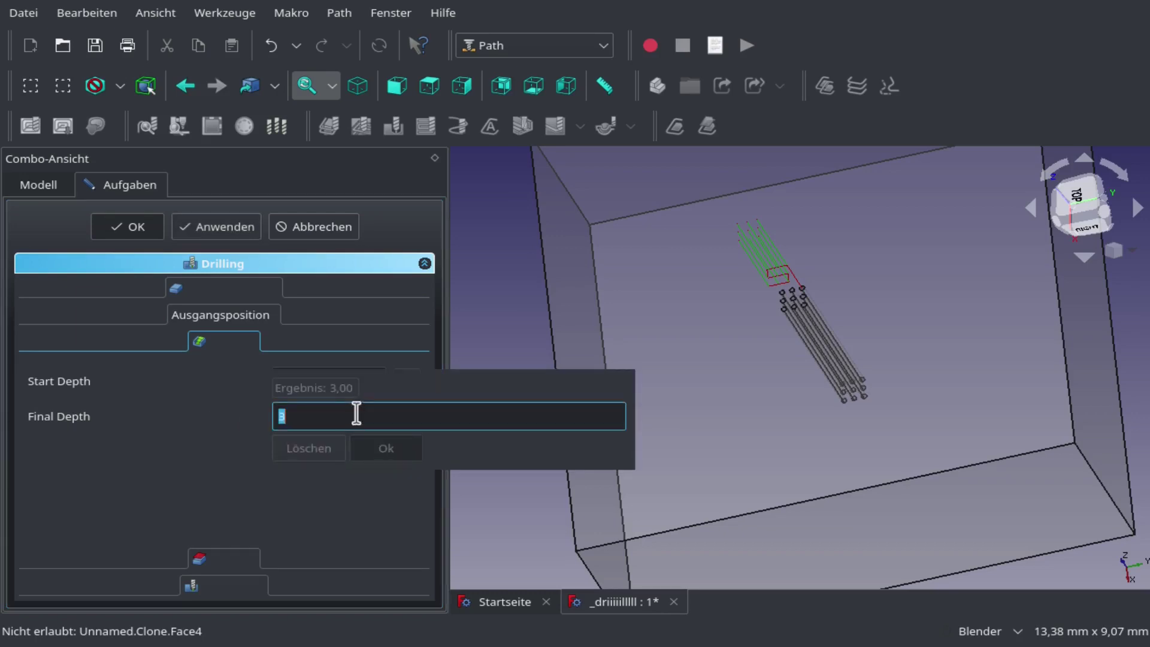
click(393, 454)
click(193, 233)
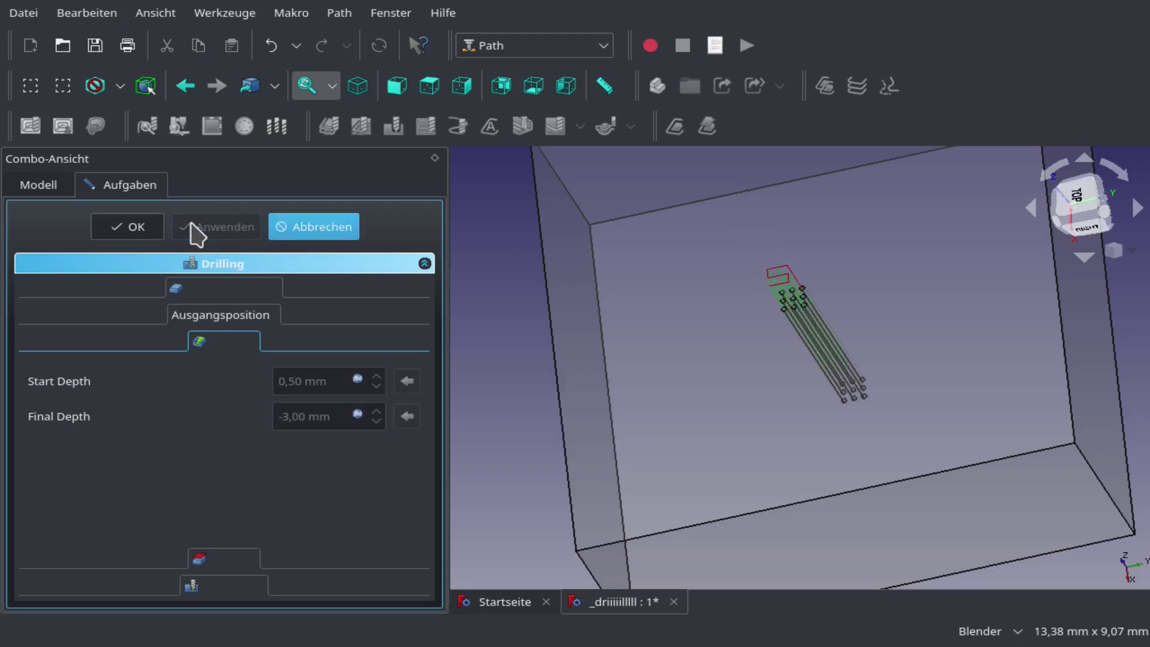
scroll(829, 334, up, 3)
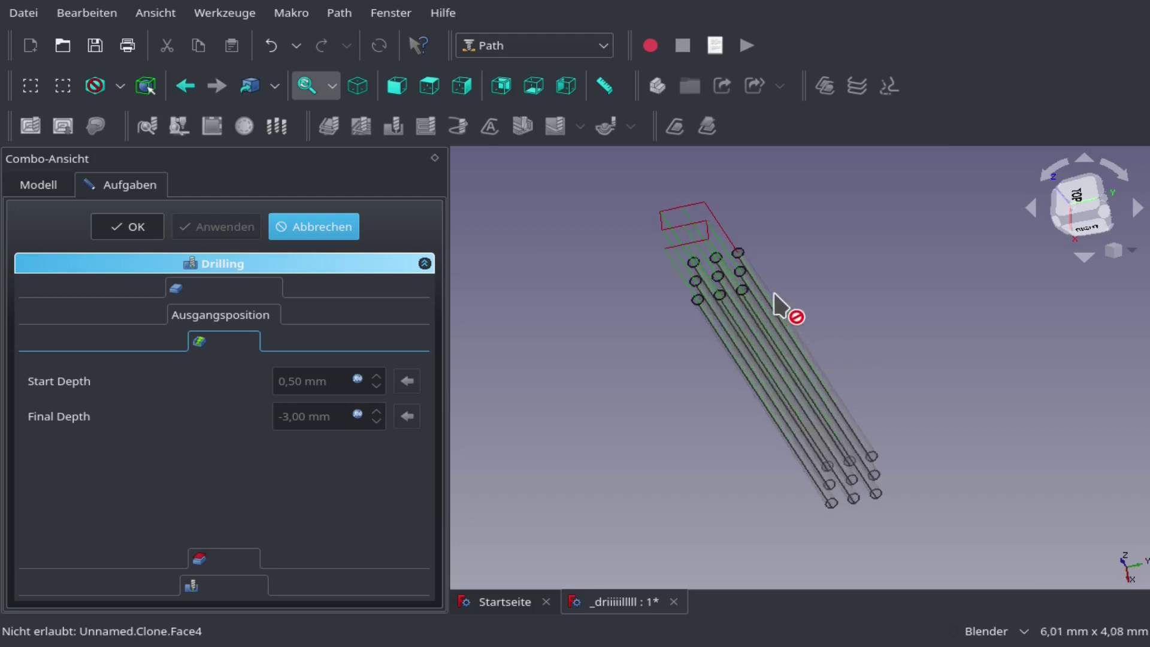
scroll(774, 294, up, 3)
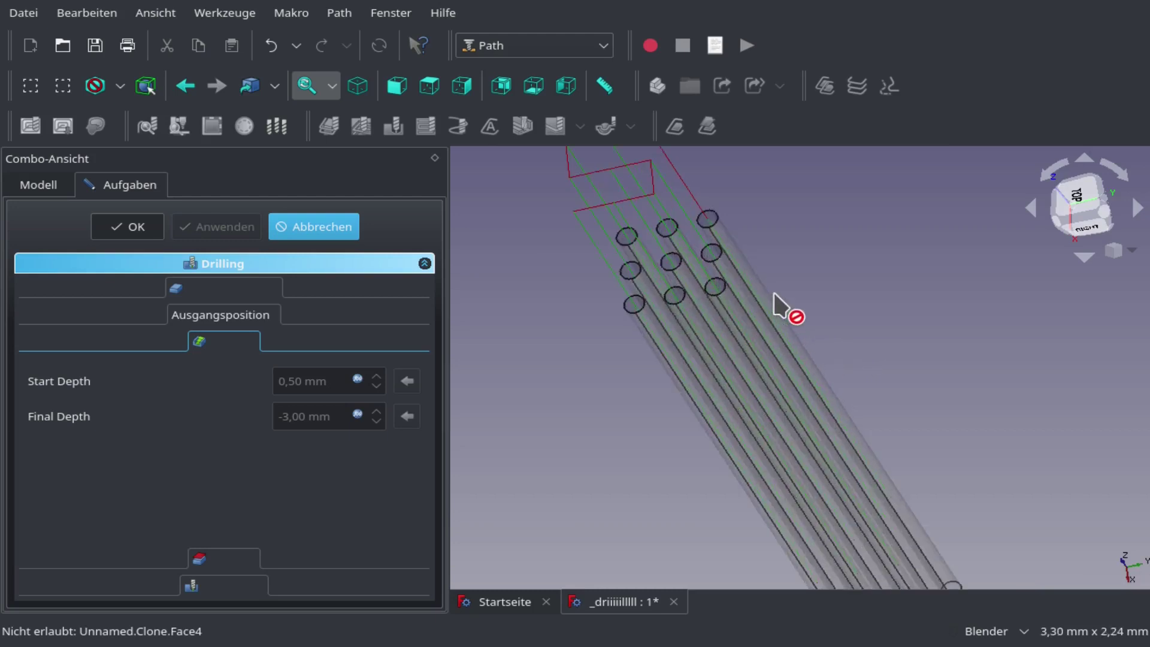
click(127, 227)
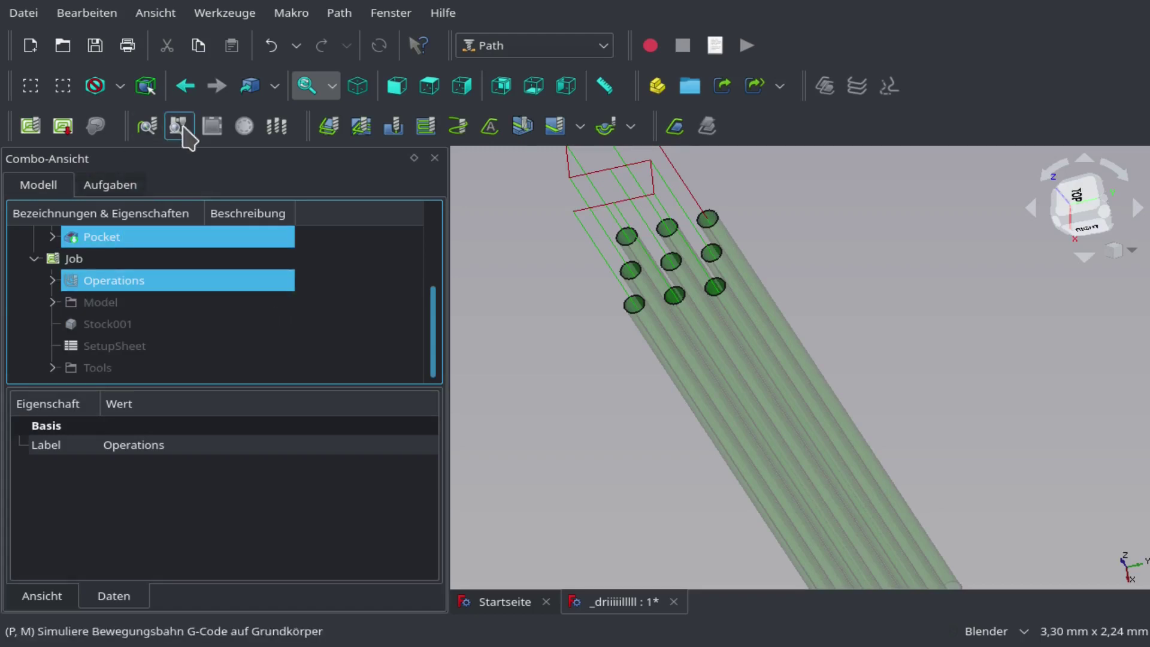
- Save the document, then cancel the Path Simulator without running it
click(95, 45)
click(178, 126)
scroll(719, 325, down, 8)
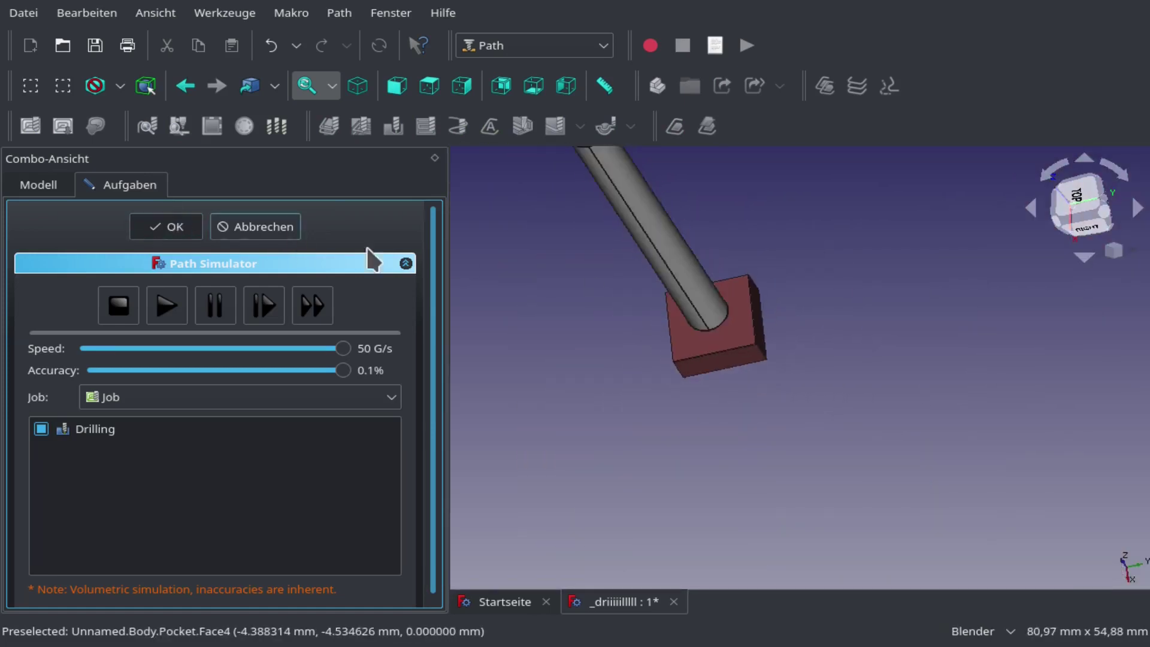
scroll(785, 326, down, 3)
scroll(767, 317, up, 2)
scroll(767, 317, up, 2)
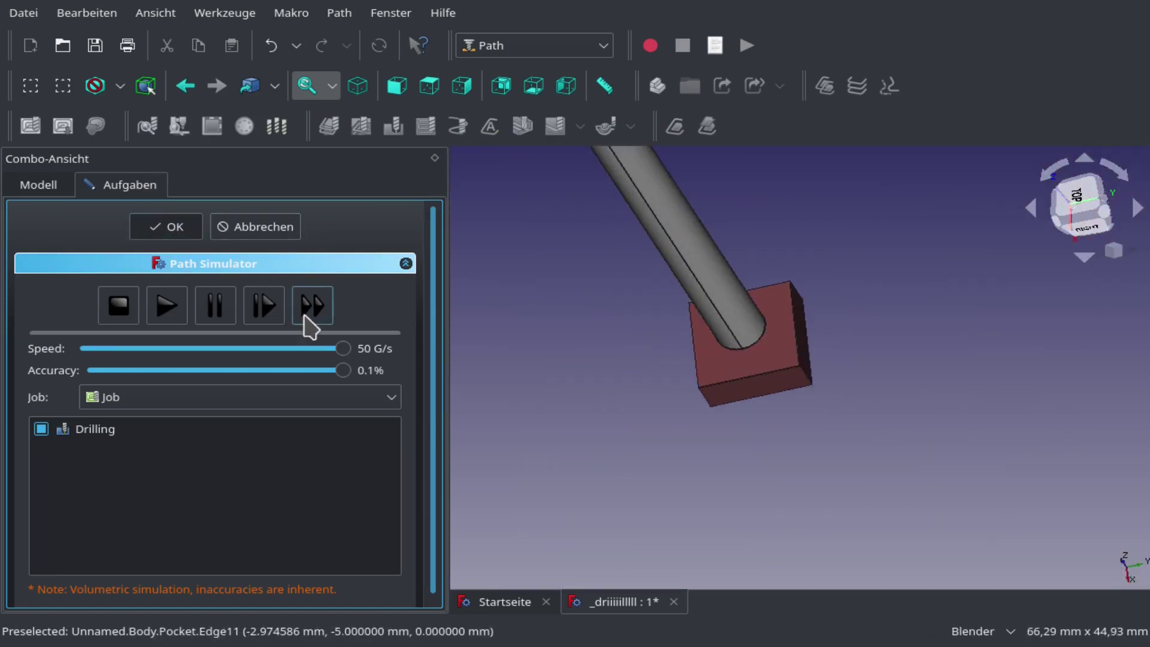
click(281, 228)
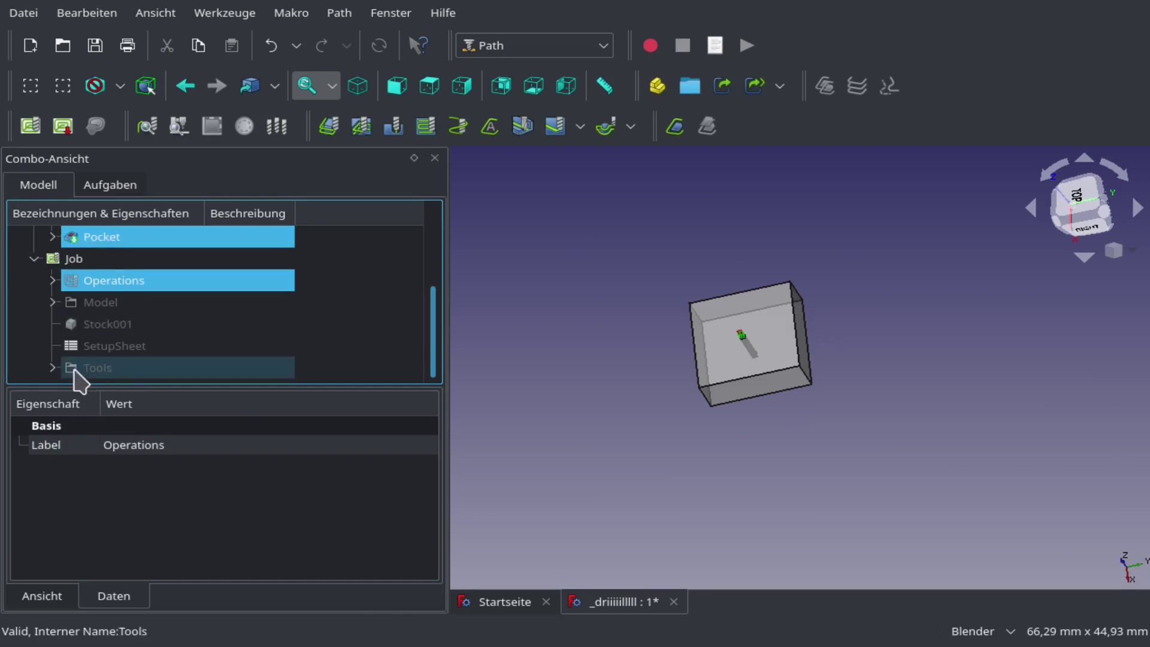
- Change the 5mm Drill tool bit's diameter to 0,10 mm
click(53, 367)
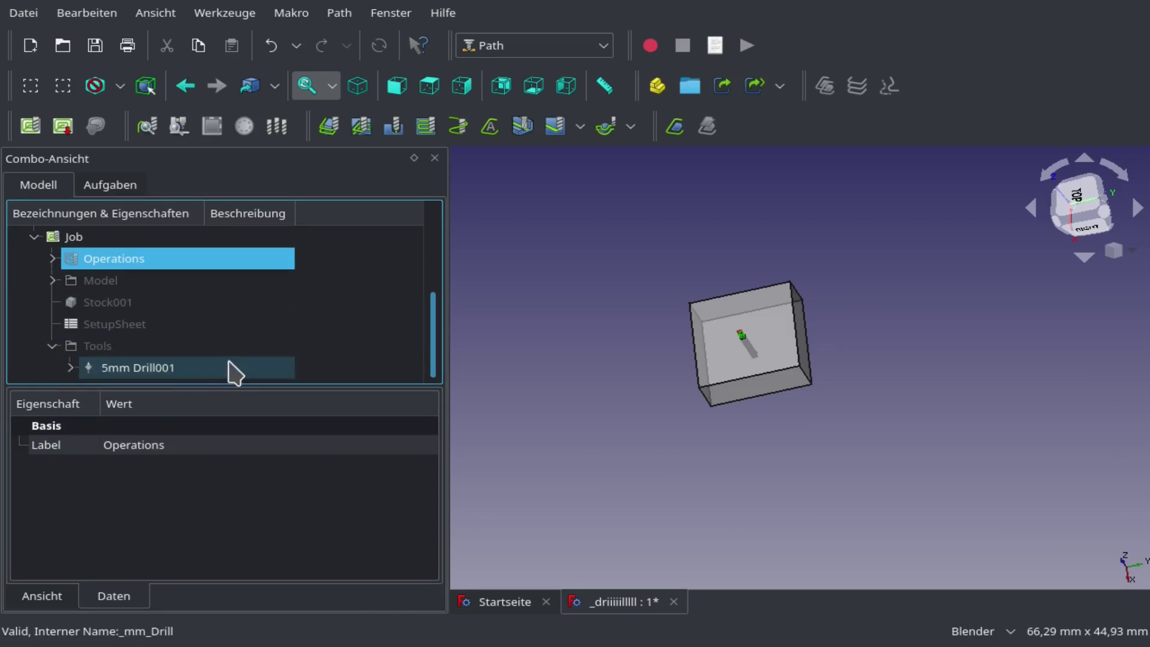
click(71, 367)
double_click(145, 367)
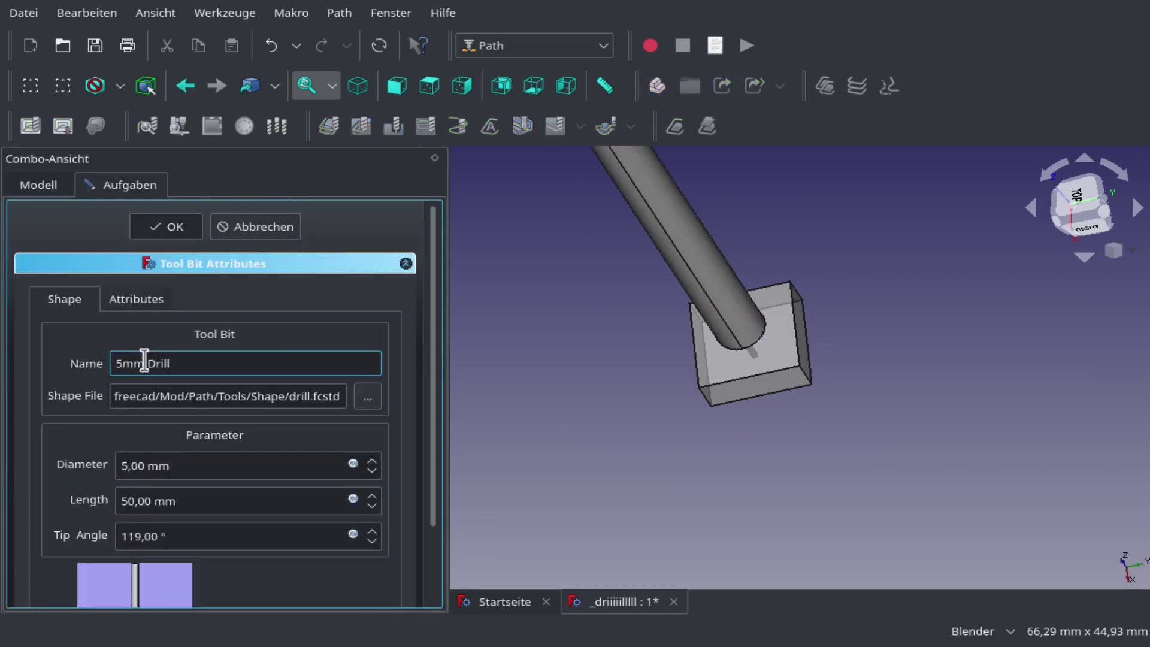
click(132, 465)
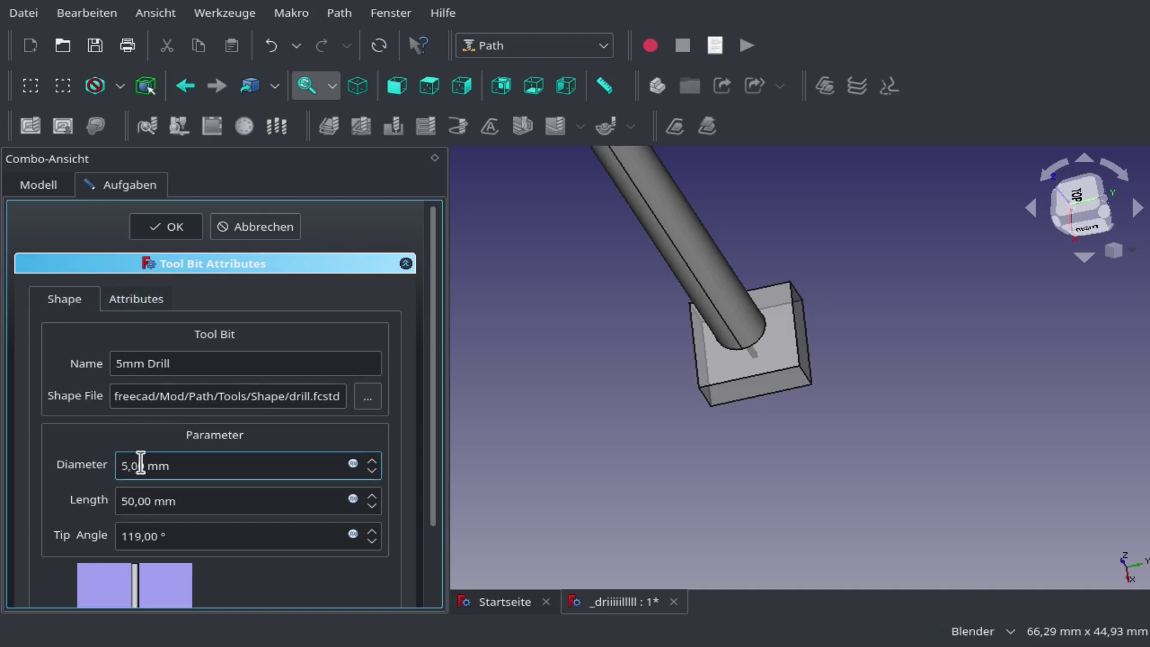
drag(135, 466, 78, 465)
text(0,1)
key(Return)
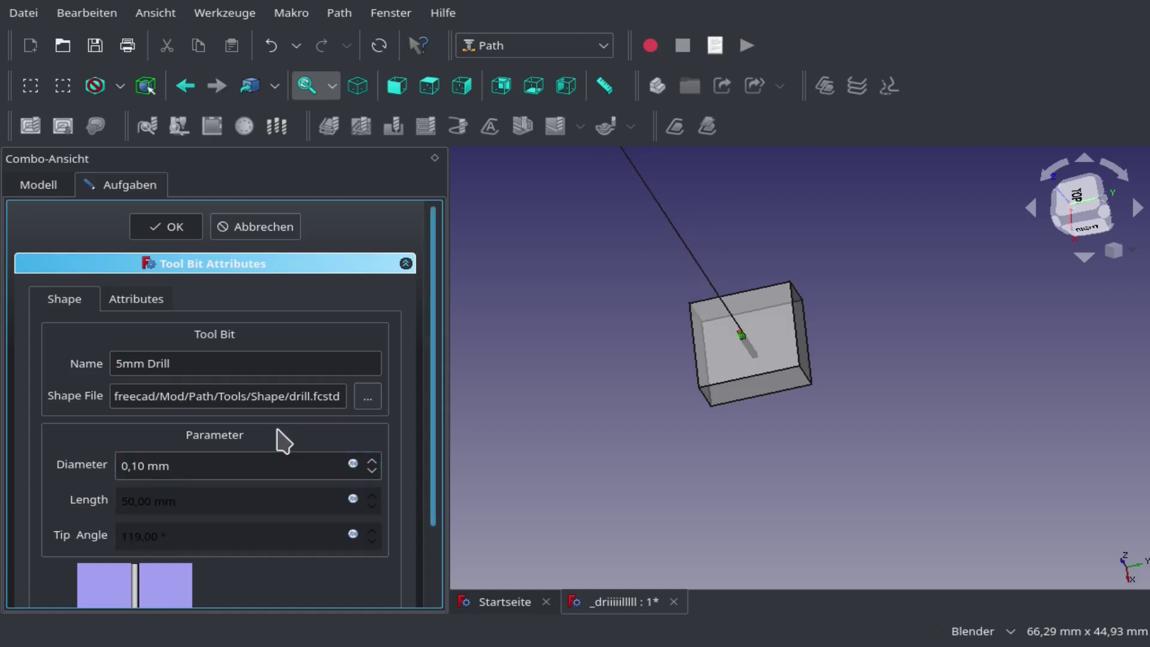
click(193, 227)
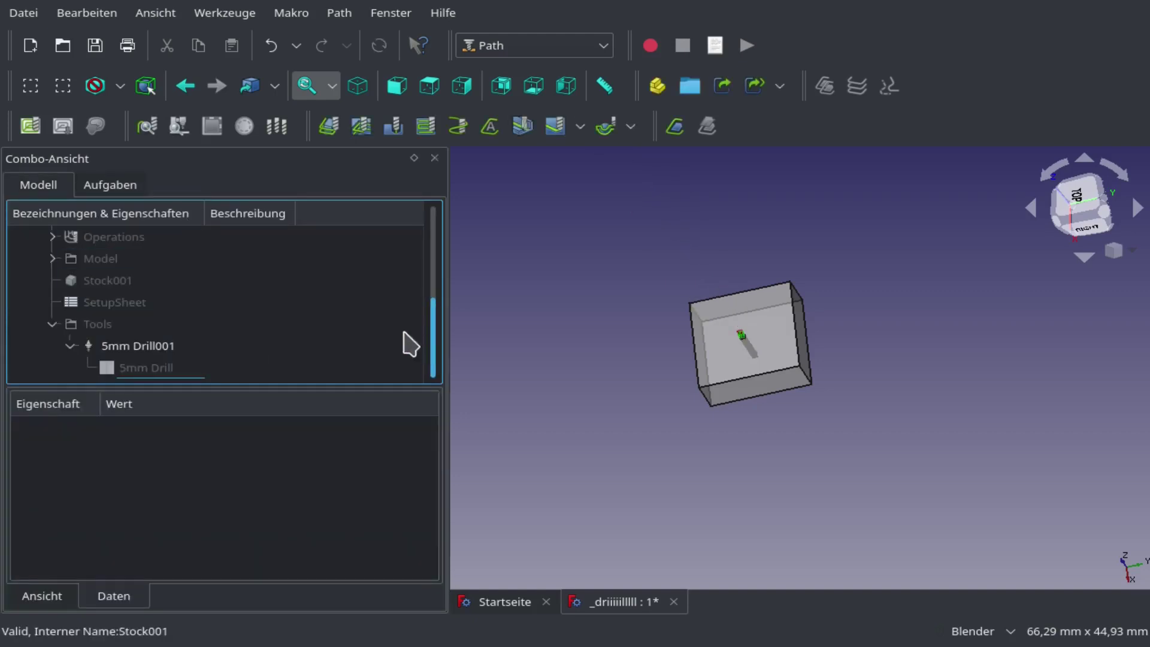
- Launch the Path Simulator and play the drilling job through all nine holes
scroll(815, 342, up, 3)
scroll(695, 354, up, 3)
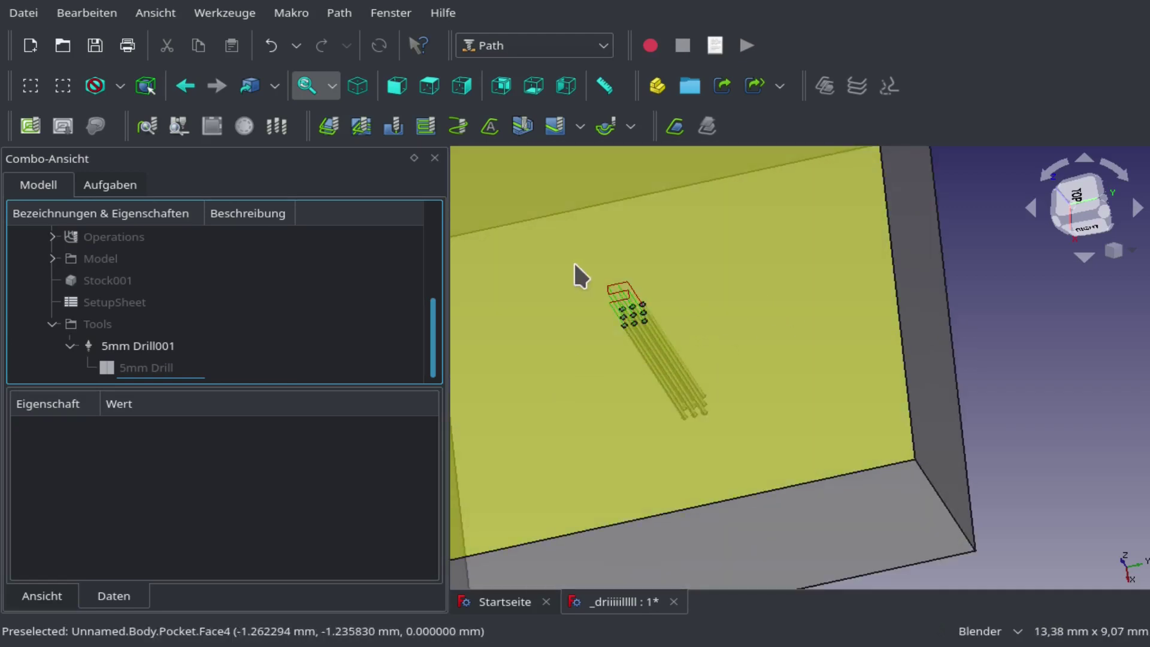
scroll(551, 249, up, 1)
scroll(565, 265, up, 2)
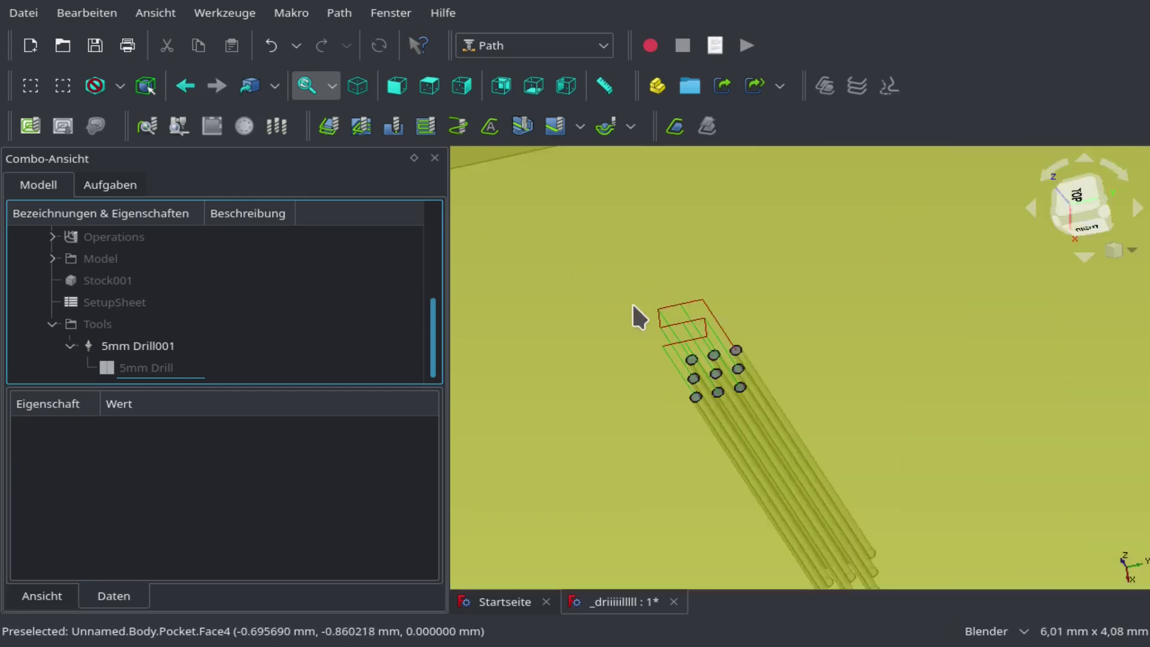
click(178, 126)
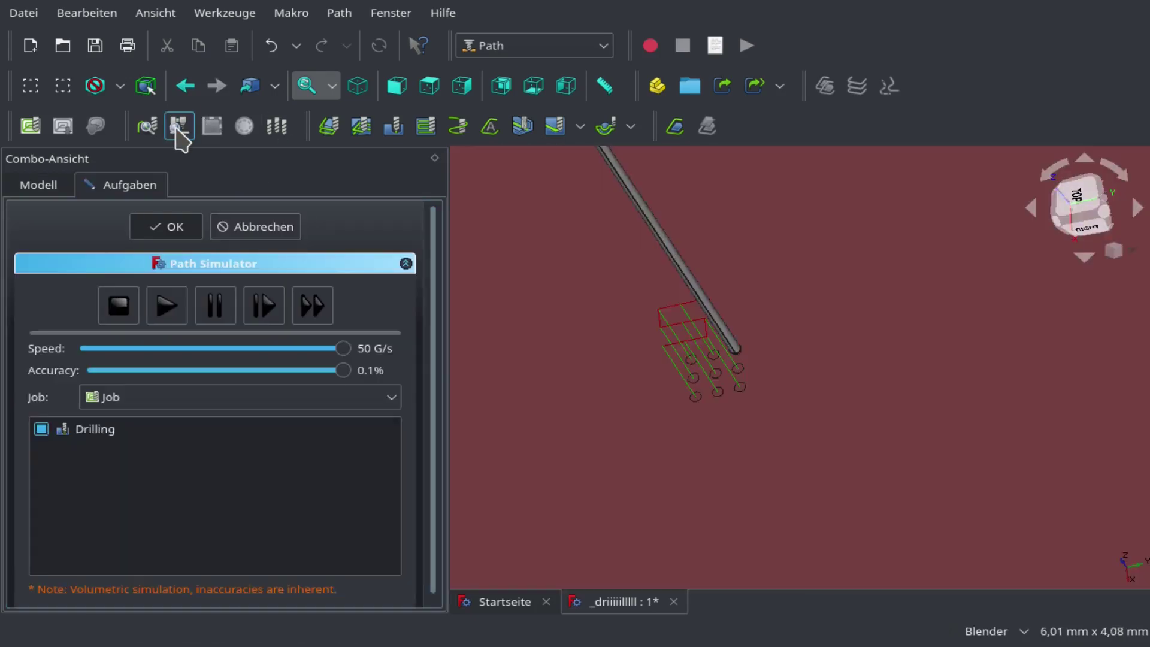
click(172, 307)
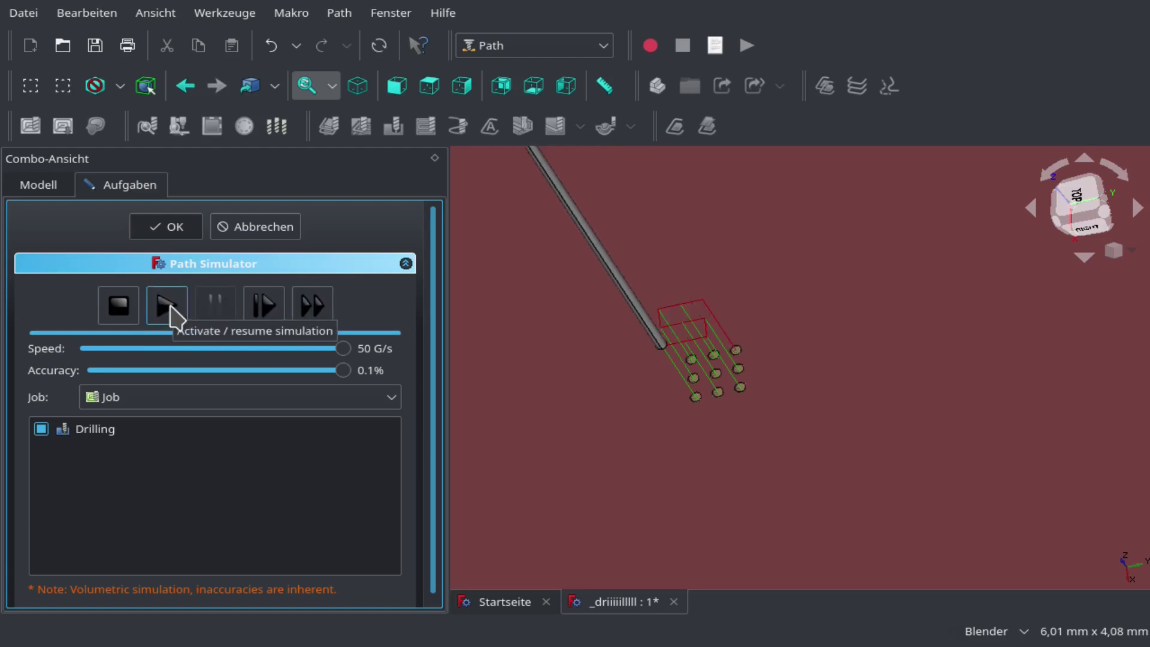
- Close the Path Simulator and save the document
click(163, 231)
click(181, 360)
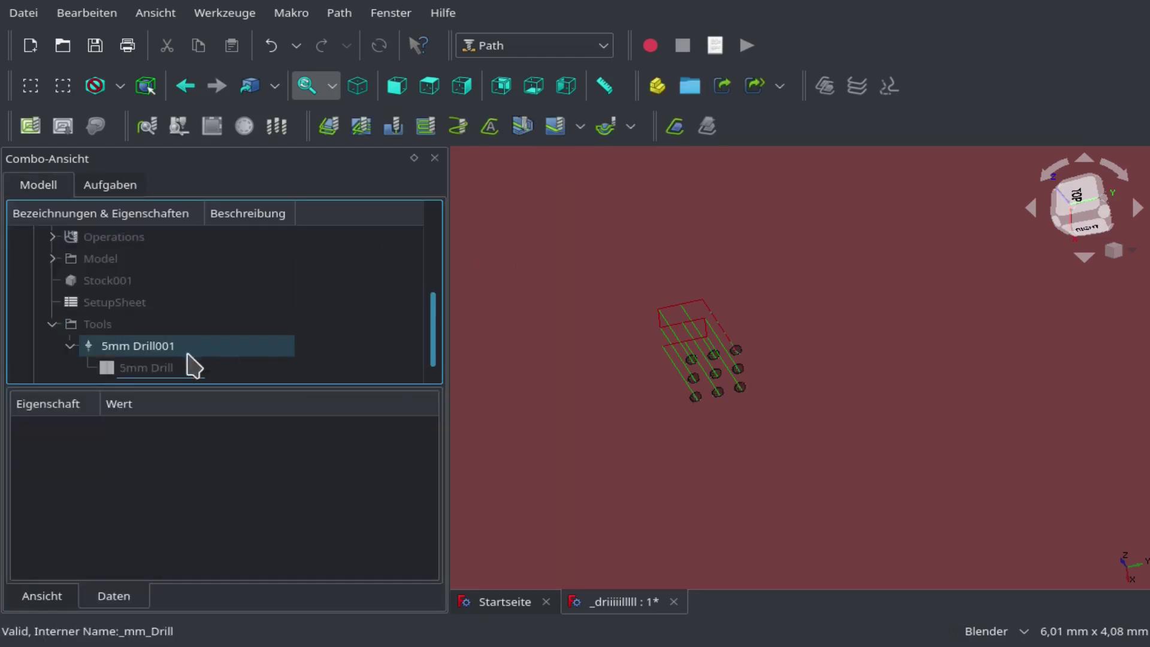
click(95, 47)
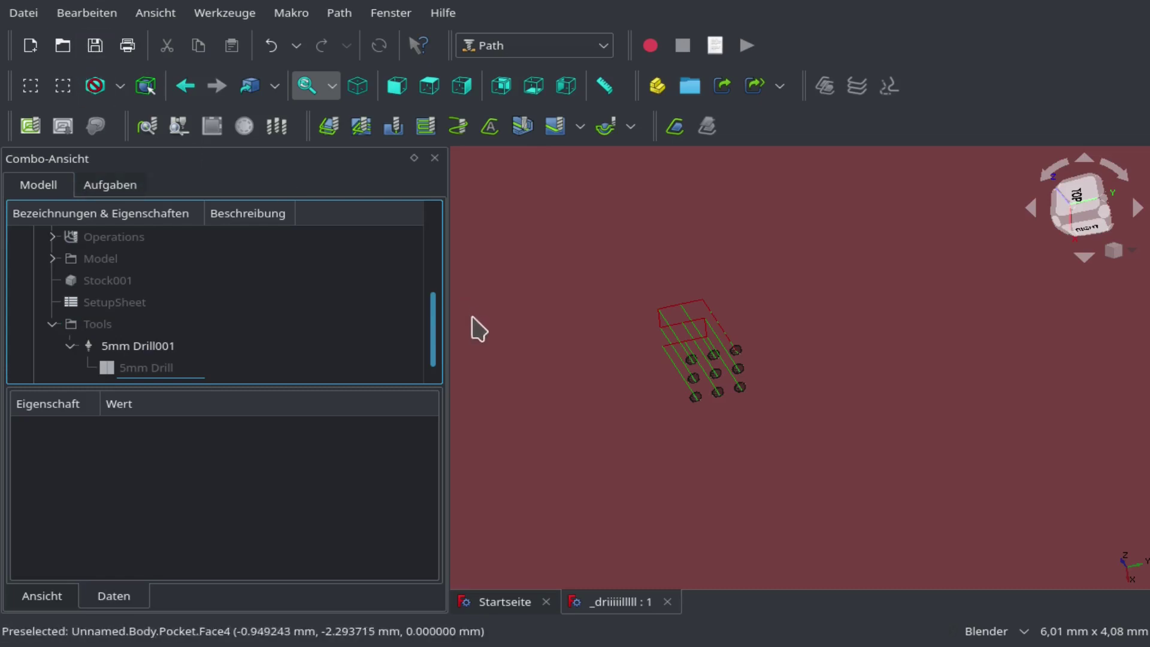
- Inspect the Job's generated G-code listing, then dismiss it
scroll(131, 326, up, 2)
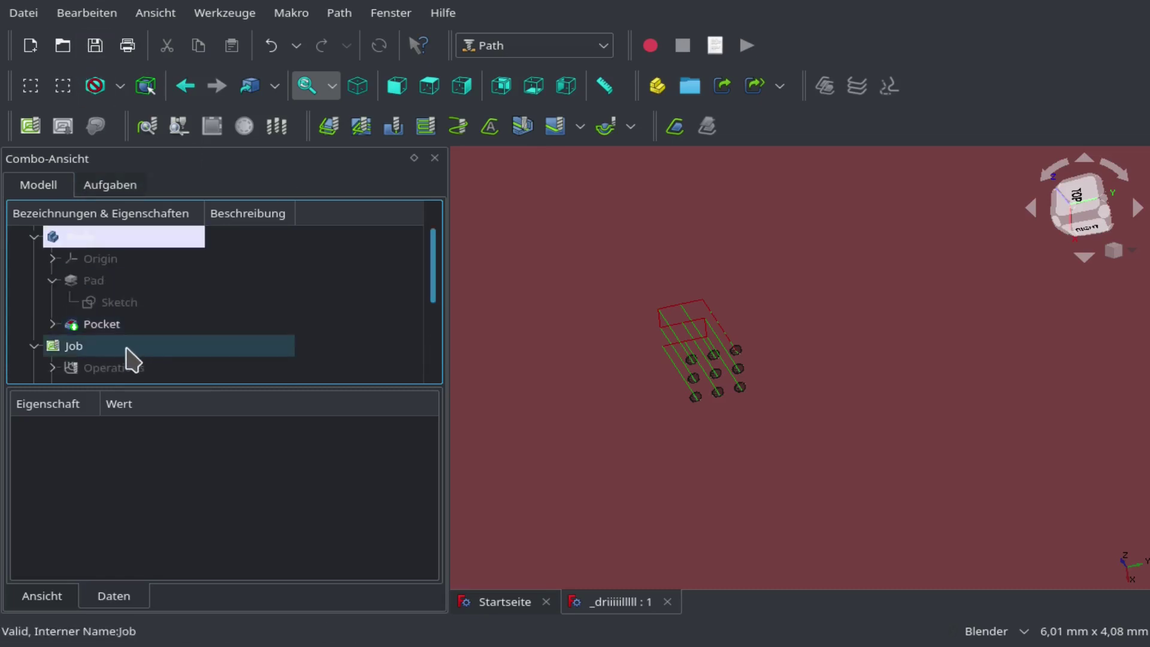
click(128, 349)
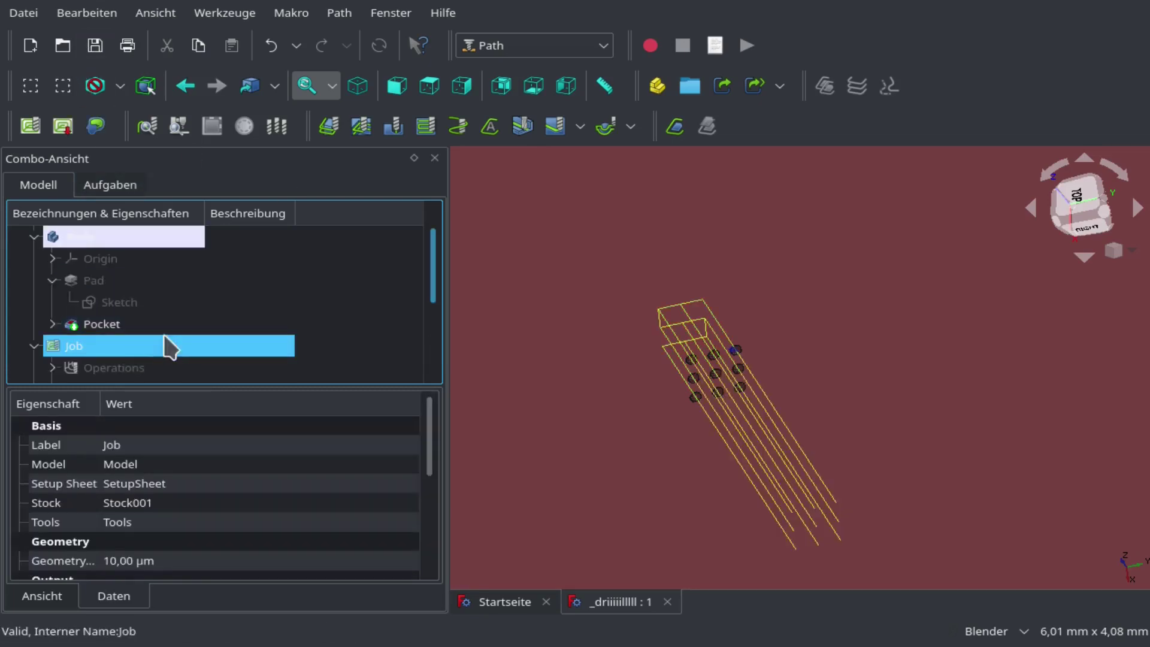
click(63, 127)
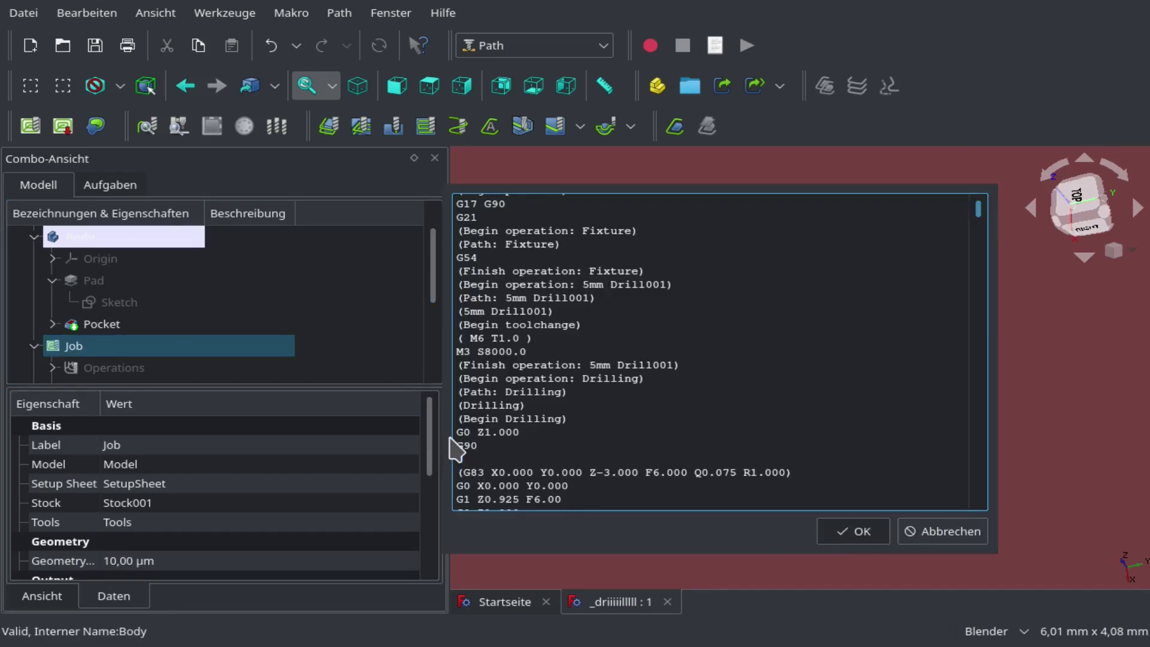
click(886, 538)
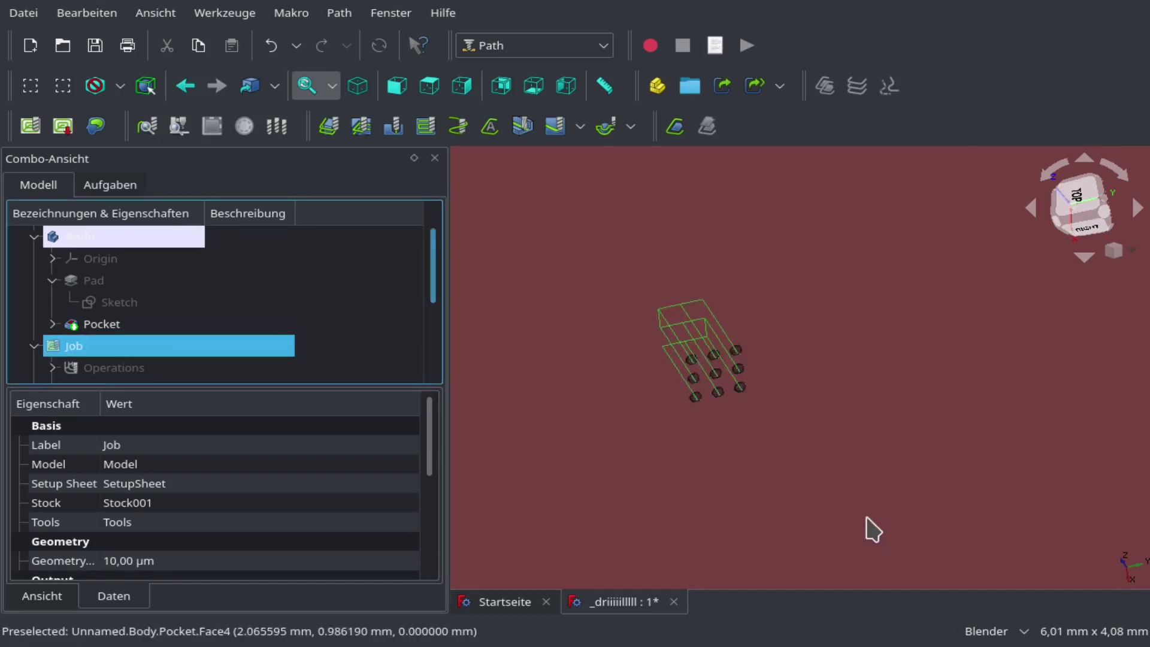